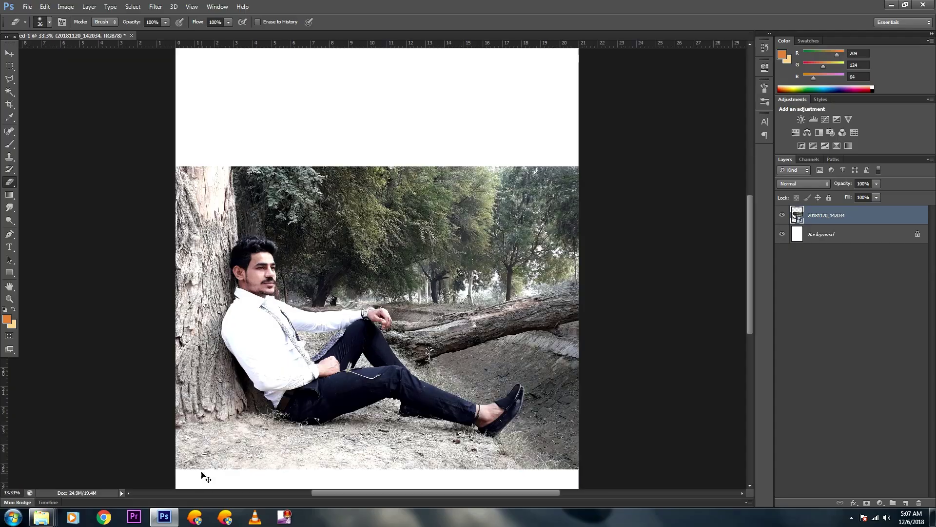
Zoom in and trace a Polygonal Lasso outline from the photo's top edge down the trunk to the man's hair
{"action": "key", "text": "l"}
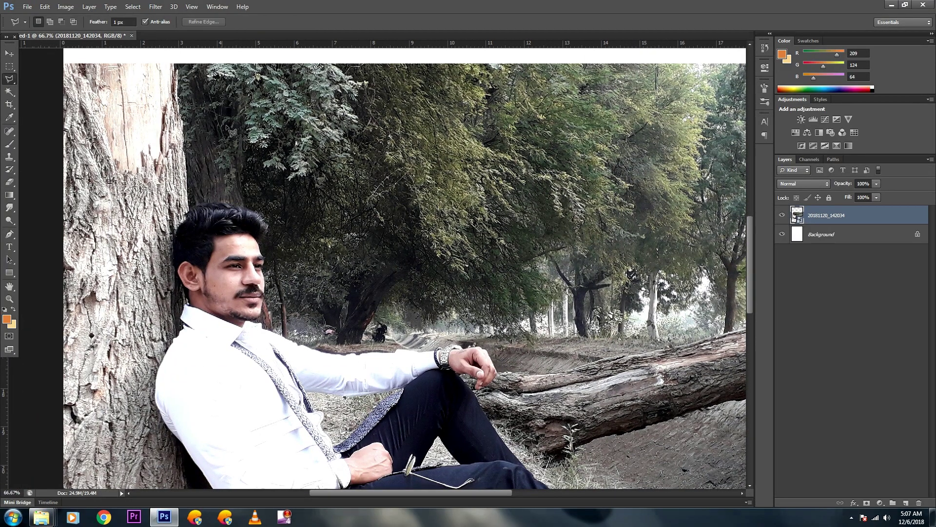
{"action": "key", "text": "ctrl+plus"}
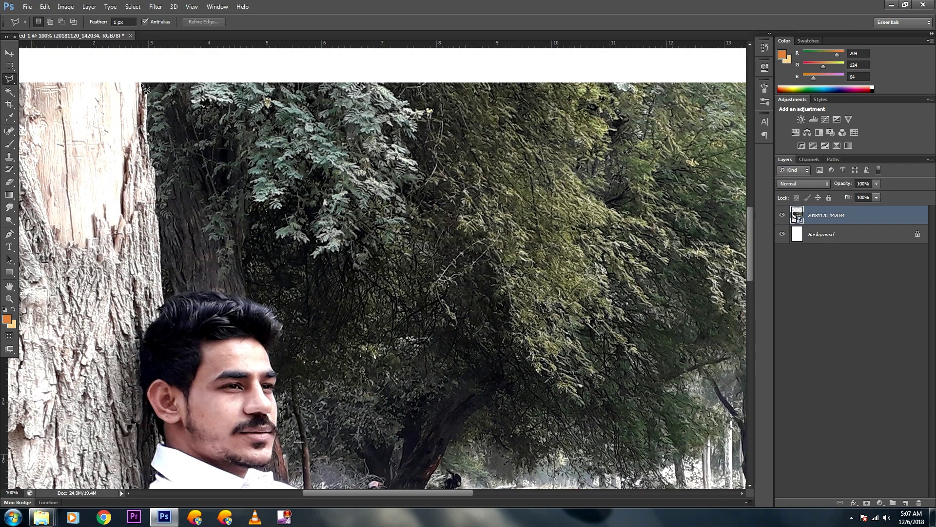
{"action": "left_click", "coordinate": [141, 80]}
{"action": "left_click", "coordinate": [145, 99]}
{"action": "left_click", "coordinate": [149, 151]}
{"action": "left_click", "coordinate": [151, 171]}
{"action": "left_click", "coordinate": [155, 195]}
{"action": "left_click", "coordinate": [157, 215]}
{"action": "left_click", "coordinate": [159, 246]}
{"action": "left_click", "coordinate": [161, 270]}
{"action": "left_click", "coordinate": [163, 293]}
{"action": "scroll", "coordinate": [168, 308], "scroll_direction": "up", "scroll_amount": 2, "text": "alt"}
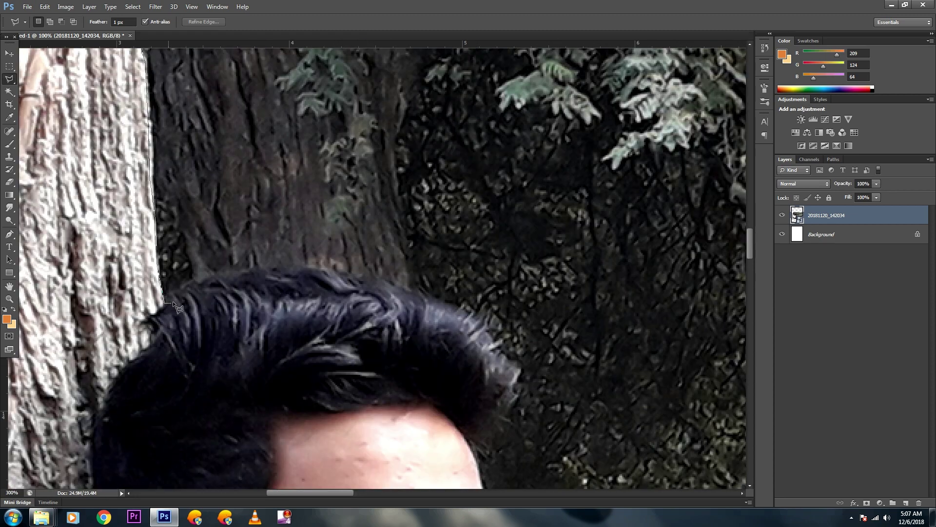
{"action": "left_click", "coordinate": [188, 287]}
Trace the outline over the top of the hair and down the face, removing a stray jaw point
{"action": "left_click", "coordinate": [258, 269]}
{"action": "left_click", "coordinate": [293, 275]}
{"action": "mouse_move", "coordinate": [510, 403]}
{"action": "left_mouse_down"}
{"action": "mouse_move", "coordinate": [472, 435]}
{"action": "mouse_move", "coordinate": [475, 456]}
{"action": "mouse_move", "coordinate": [419, 116]}
{"action": "mouse_move", "coordinate": [438, 175]}
{"action": "mouse_move", "coordinate": [429, 211]}
{"action": "mouse_move", "coordinate": [441, 279]}
{"action": "mouse_move", "coordinate": [422, 420]}
{"action": "left_mouse_up"}
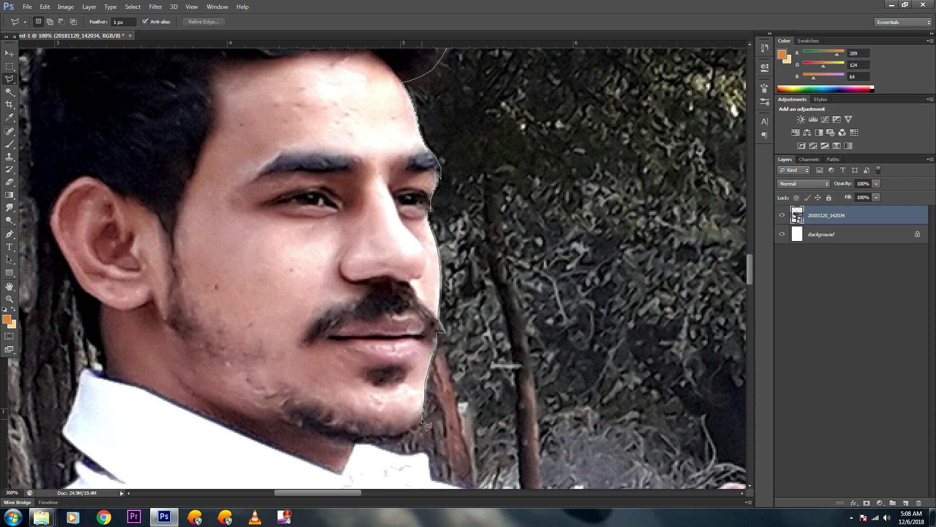
{"action": "key", "text": "ctrl+minus"}
{"action": "key", "text": "ctrl+minus"}
{"action": "left_click", "coordinate": [402, 404], "text": "ctrl"}
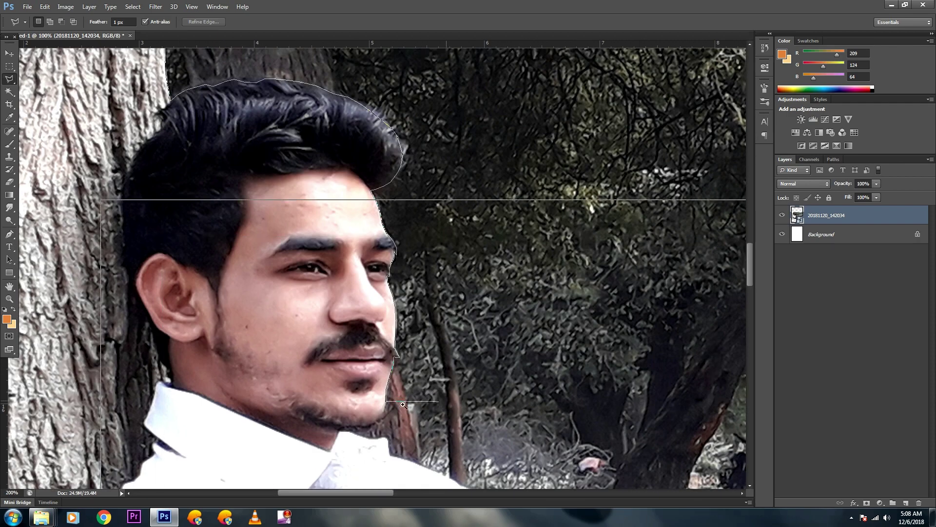
{"action": "left_click", "coordinate": [370, 417], "text": "ctrl"}
{"action": "key", "text": "BackSpace"}
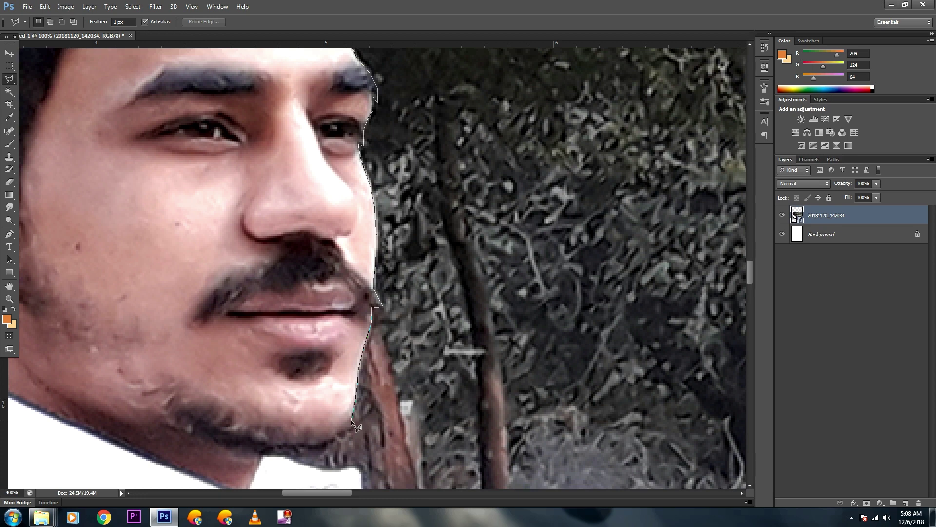
Continue the outline from the chin corner around the collar and down the neck to the shoulder
{"action": "left_click", "coordinate": [262, 456]}
{"action": "left_click_drag", "start_coordinate": [250, 478], "coordinate": [266, 221]}
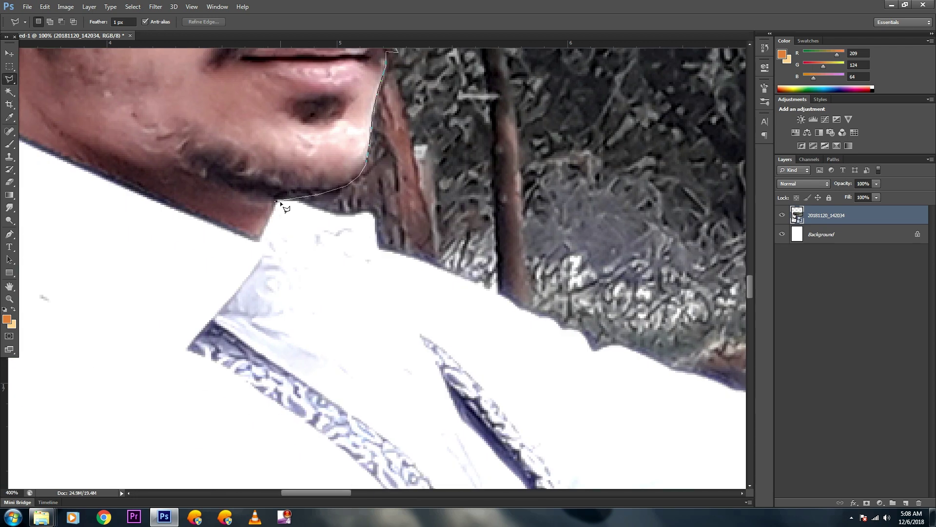
{"action": "left_click", "coordinate": [332, 214]}
{"action": "left_click", "coordinate": [366, 212]}
{"action": "left_click", "coordinate": [376, 249]}
{"action": "left_click", "coordinate": [401, 255]}
Trace the outline along the shoulder edge and on along the arm
{"action": "left_click", "coordinate": [563, 328]}
{"action": "left_click", "coordinate": [609, 345]}
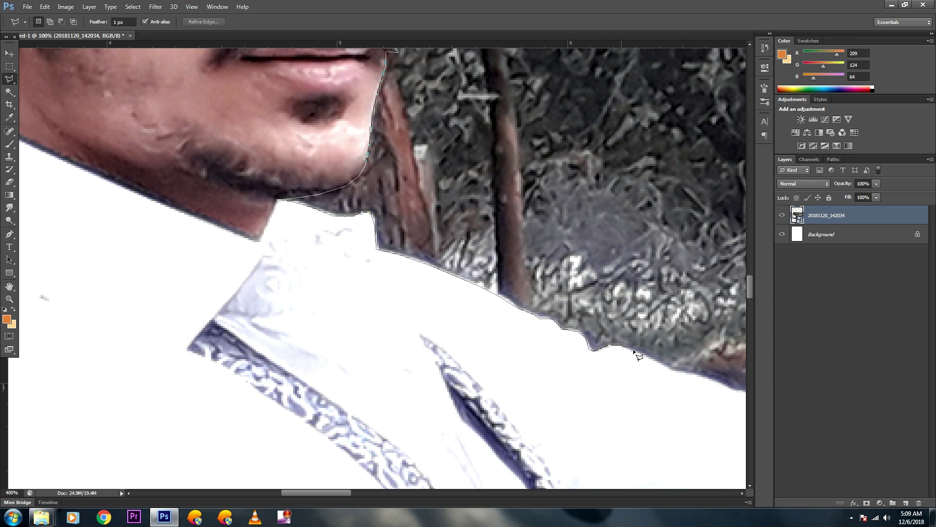
{"action": "left_click", "coordinate": [636, 351]}
{"action": "left_click_drag", "start_coordinate": [673, 371], "coordinate": [288, 234]}
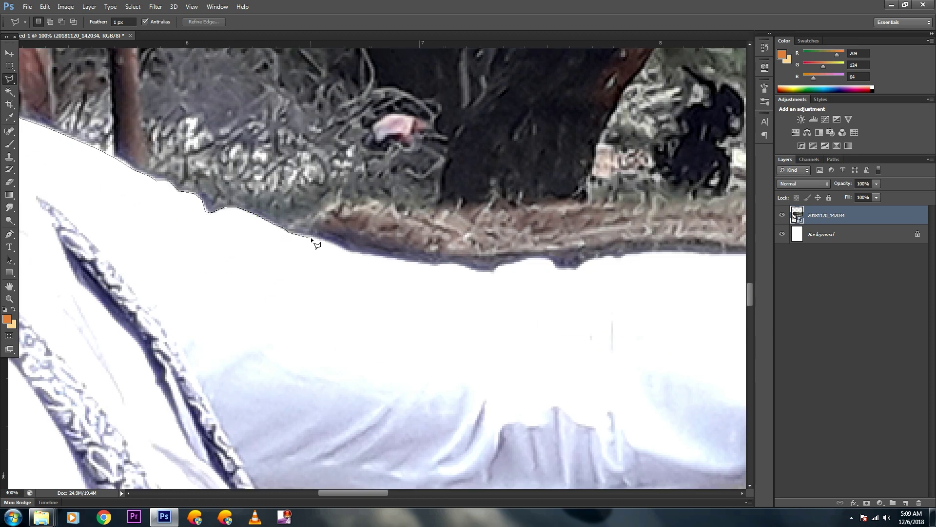
{"action": "left_click", "coordinate": [439, 265]}
{"action": "left_click", "coordinate": [492, 272]}
{"action": "left_click", "coordinate": [557, 271]}
{"action": "left_click", "coordinate": [589, 260]}
{"action": "left_click", "coordinate": [664, 255]}
Extend the outline along the top edge of the white sleeve
{"action": "left_click_drag", "start_coordinate": [664, 257], "coordinate": [187, 261]}
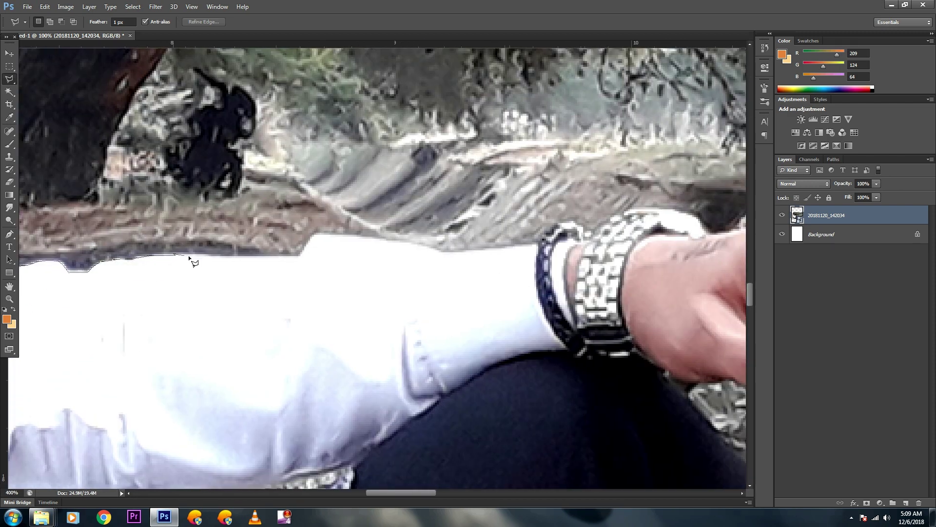
{"action": "left_click", "coordinate": [298, 256]}
{"action": "left_click", "coordinate": [314, 235]}
{"action": "left_click", "coordinate": [415, 245]}
{"action": "left_click", "coordinate": [442, 252]}
Trace the outline freehand from the cuff over the watch and along the hand
{"action": "left_click", "coordinate": [539, 244]}
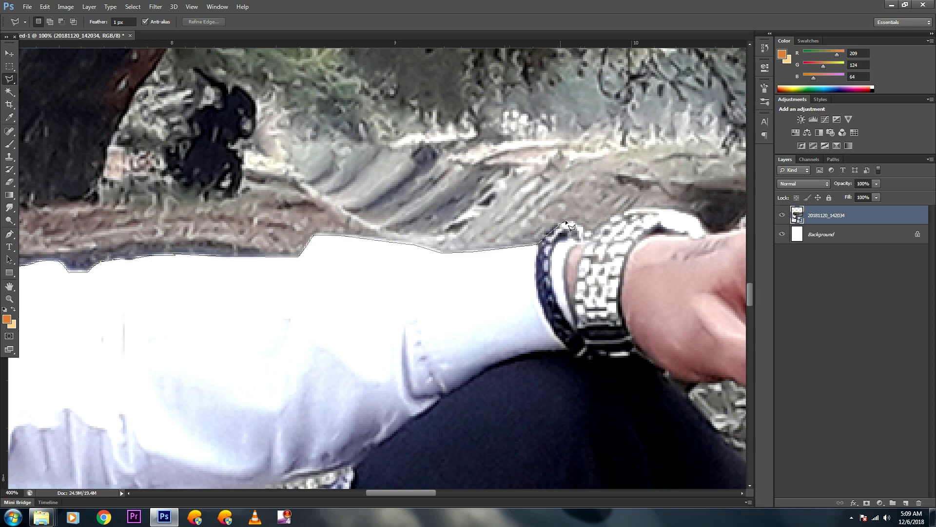
{"action": "mouse_move", "coordinate": [565, 220]}
{"action": "left_mouse_down"}
{"action": "mouse_move", "coordinate": [594, 233]}
{"action": "mouse_move", "coordinate": [669, 208]}
{"action": "left_mouse_up"}
{"action": "left_click_drag", "start_coordinate": [739, 236], "coordinate": [294, 374]}
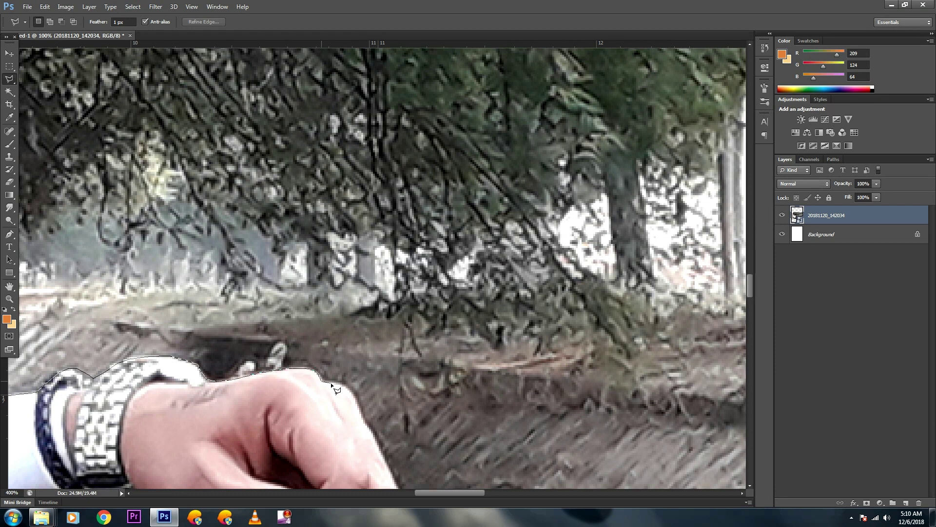
{"action": "mouse_move", "coordinate": [355, 394]}
{"action": "left_mouse_down"}
{"action": "mouse_move", "coordinate": [381, 452]}
{"action": "mouse_move", "coordinate": [355, 264]}
{"action": "mouse_move", "coordinate": [364, 285]}
{"action": "left_mouse_up"}
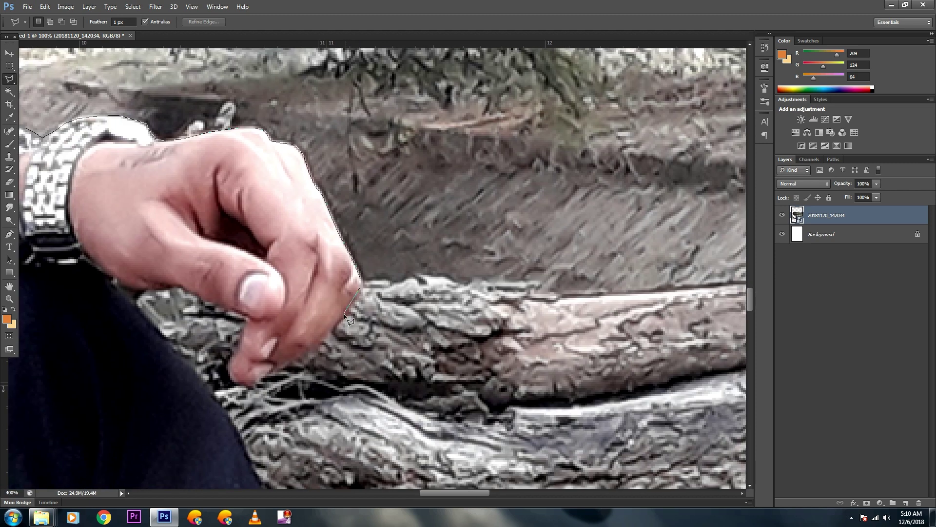
Trace the outline down to the fingertip and along the hand and knee edge
{"action": "left_click_drag", "start_coordinate": [327, 333], "coordinate": [242, 385]}
{"action": "mouse_move", "coordinate": [186, 291]}
{"action": "left_mouse_down"}
{"action": "mouse_move", "coordinate": [152, 288]}
{"action": "mouse_move", "coordinate": [138, 307]}
{"action": "left_mouse_up"}
{"action": "mouse_move", "coordinate": [218, 404]}
{"action": "left_mouse_down"}
{"action": "mouse_move", "coordinate": [255, 483]}
{"action": "mouse_move", "coordinate": [326, 279]}
{"action": "mouse_move", "coordinate": [439, 449]}
{"action": "mouse_move", "coordinate": [239, 100]}
{"action": "mouse_move", "coordinate": [370, 255]}
{"action": "left_mouse_up"}
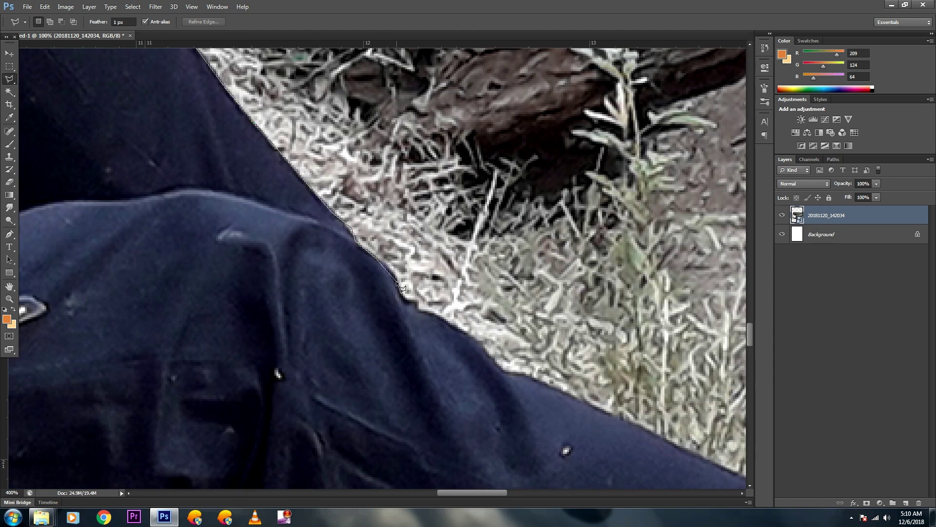
{"action": "mouse_move", "coordinate": [477, 342]}
{"action": "left_mouse_down"}
{"action": "mouse_move", "coordinate": [503, 374]}
{"action": "mouse_move", "coordinate": [339, 226]}
{"action": "left_mouse_up"}
Continue the outline along the trouser leg to the ankle and up the shoe
{"action": "left_click_drag", "start_coordinate": [437, 271], "coordinate": [555, 326]}
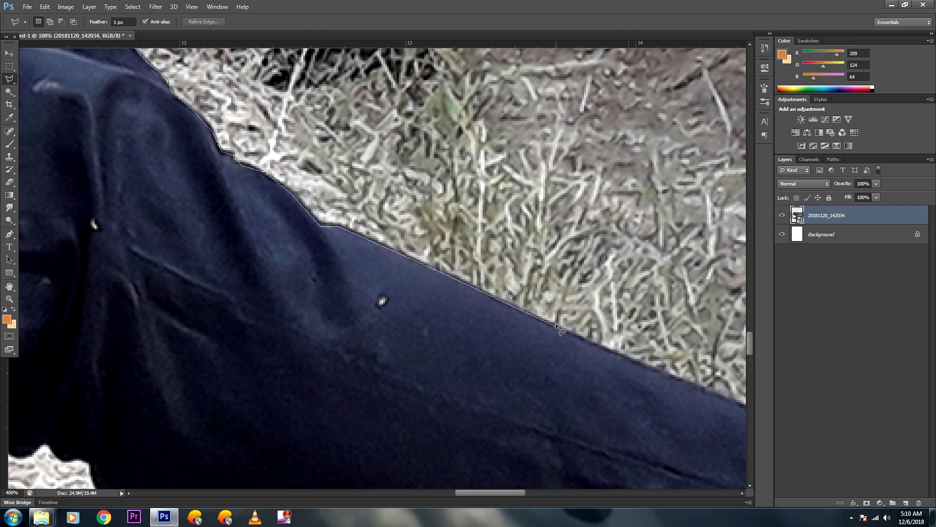
{"action": "mouse_move", "coordinate": [660, 356]}
{"action": "left_mouse_down"}
{"action": "mouse_move", "coordinate": [279, 204]}
{"action": "mouse_move", "coordinate": [485, 305]}
{"action": "left_mouse_up"}
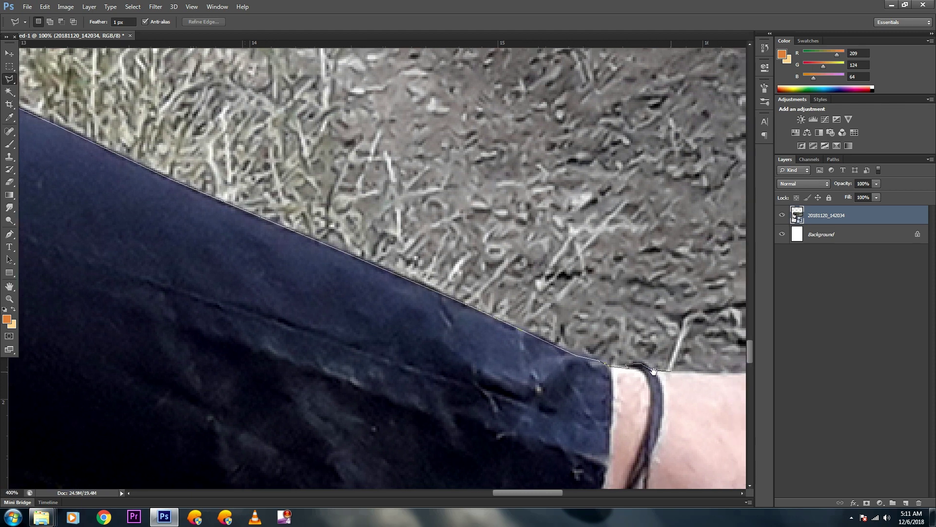
{"action": "left_click_drag", "start_coordinate": [664, 368], "coordinate": [326, 248]}
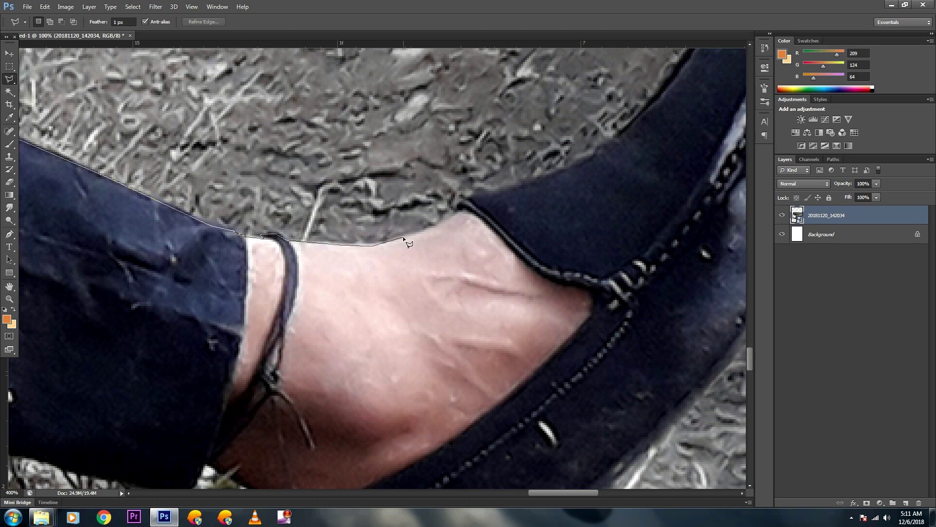
{"action": "left_click_drag", "start_coordinate": [458, 212], "coordinate": [572, 172]}
{"action": "left_click_drag", "start_coordinate": [673, 80], "coordinate": [308, 288]}
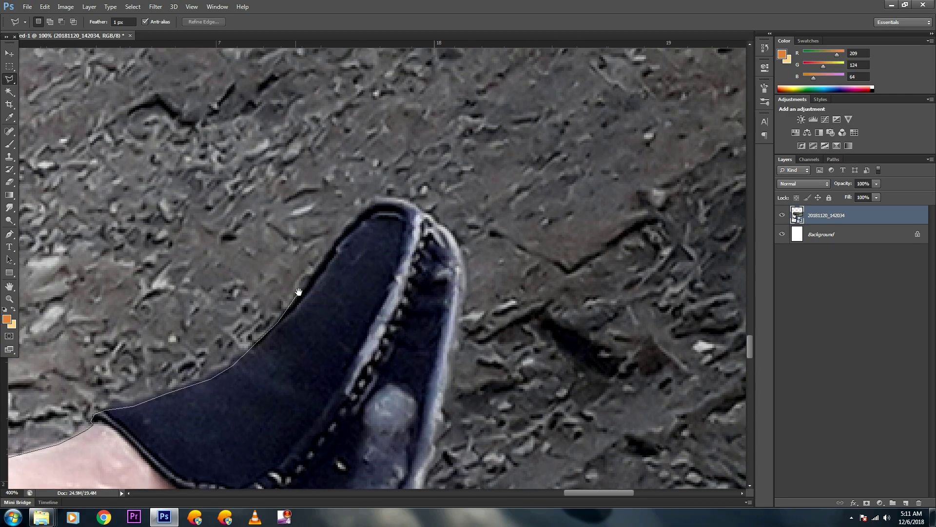
Outline the shoe around its toe and along its underside edge
{"action": "left_click", "coordinate": [332, 250]}
{"action": "left_click", "coordinate": [347, 223]}
{"action": "left_click", "coordinate": [427, 465]}
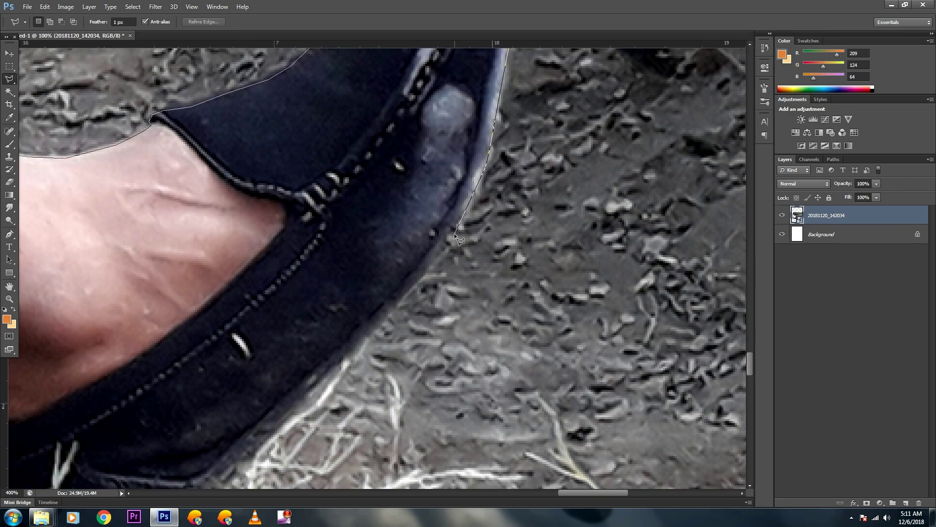
{"action": "left_click_drag", "start_coordinate": [249, 459], "coordinate": [577, 156]}
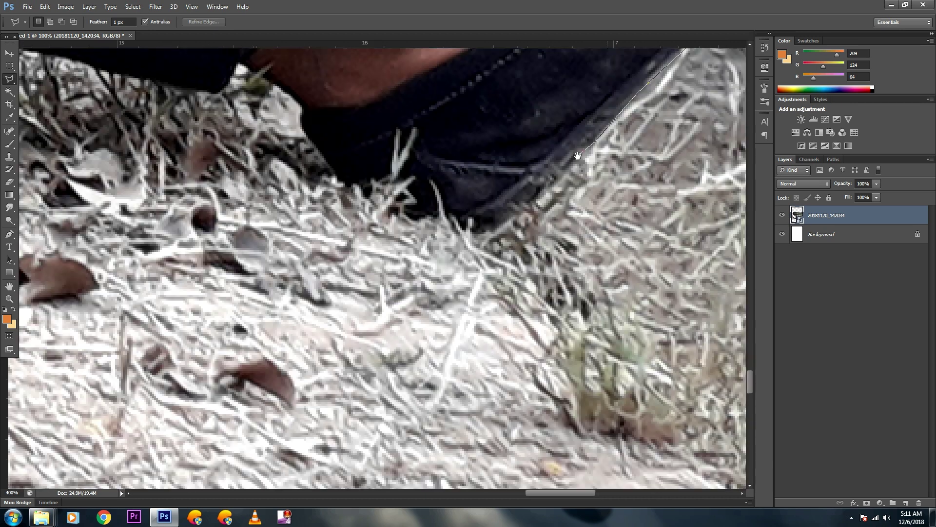
{"action": "left_click", "coordinate": [347, 186]}
{"action": "left_click", "coordinate": [302, 122]}
{"action": "left_click", "coordinate": [301, 105]}
{"action": "left_click", "coordinate": [239, 60]}
Extend the outline leftward along the straw edge beside the shoe
{"action": "mouse_move", "coordinate": [117, 82]}
{"action": "left_mouse_down"}
{"action": "mouse_move", "coordinate": [770, 262]}
{"action": "mouse_move", "coordinate": [660, 262]}
{"action": "left_mouse_up"}
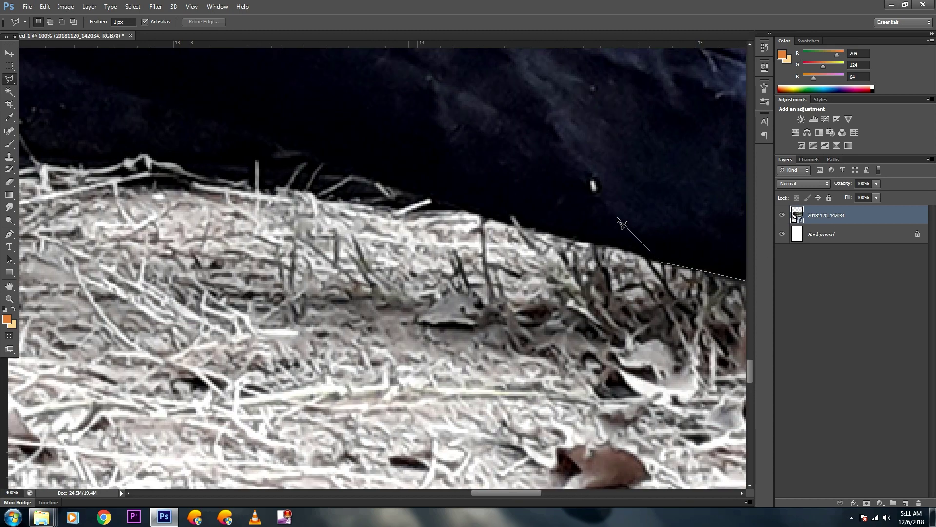
{"action": "left_click", "coordinate": [476, 211]}
{"action": "left_click", "coordinate": [429, 209]}
{"action": "left_click", "coordinate": [251, 181]}
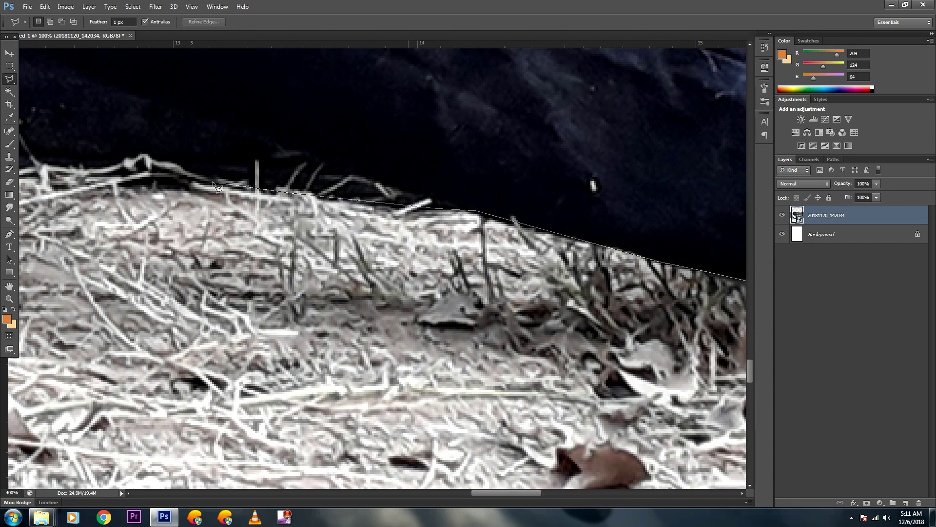
{"action": "left_click", "coordinate": [93, 159]}
{"action": "left_click_drag", "start_coordinate": [93, 159], "coordinate": [552, 184]}
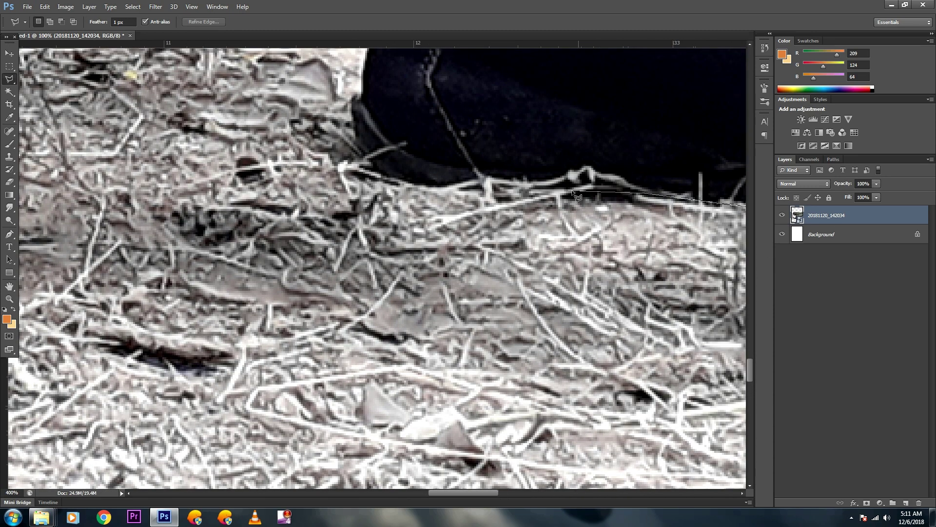
Trace the outline up the dark trouser edge and left over the straw peak
{"action": "left_click", "coordinate": [376, 163]}
{"action": "left_click", "coordinate": [357, 143]}
{"action": "left_click", "coordinate": [352, 99]}
{"action": "left_click_drag", "start_coordinate": [364, 65], "coordinate": [362, 274]}
{"action": "left_click", "coordinate": [362, 274]}
{"action": "left_click", "coordinate": [375, 228]}
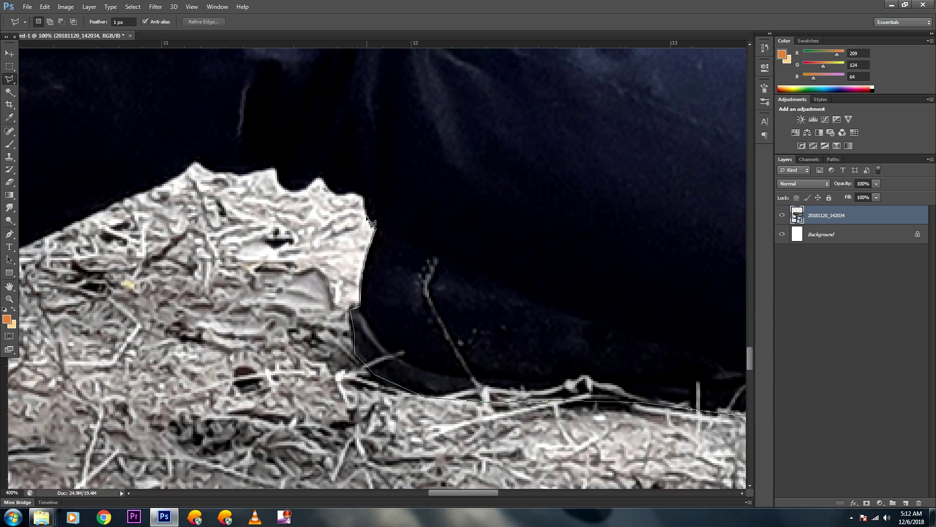
{"action": "left_click", "coordinate": [319, 178]}
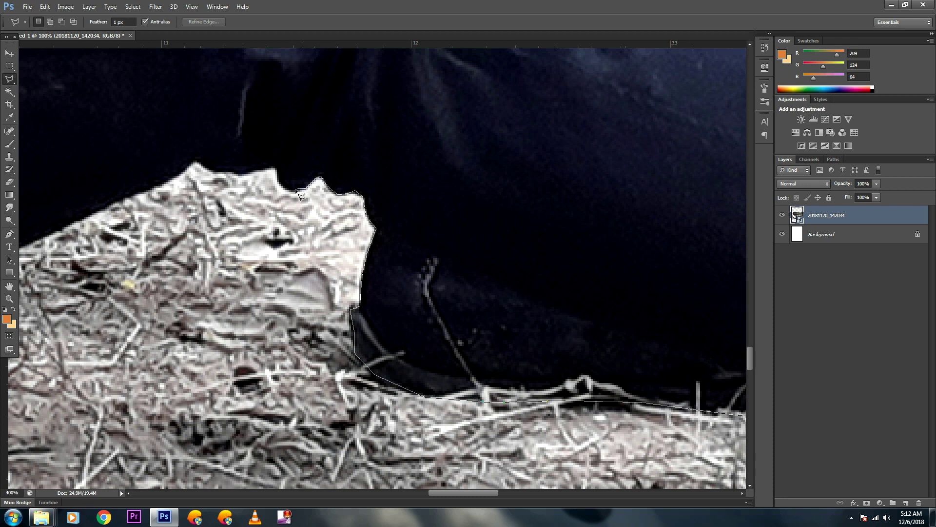
{"action": "left_click", "coordinate": [276, 169]}
{"action": "left_click", "coordinate": [248, 172]}
{"action": "left_click", "coordinate": [196, 163]}
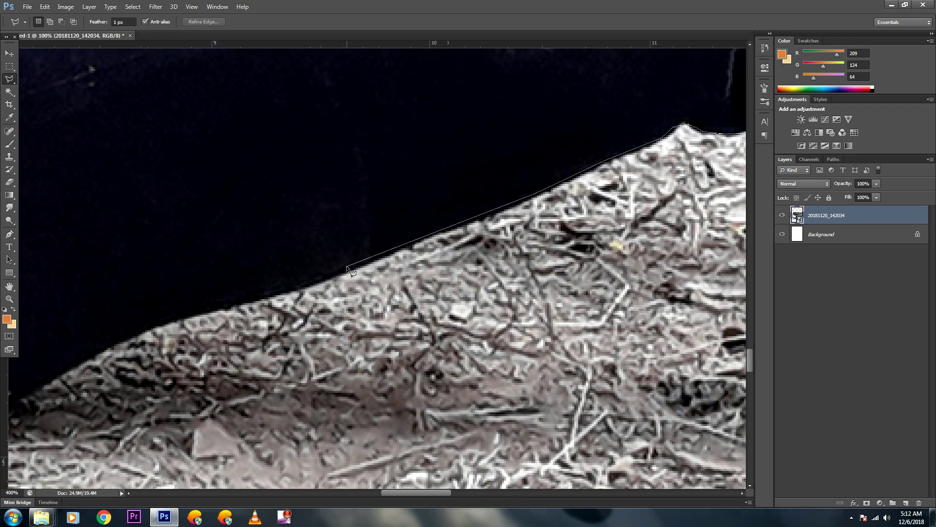
Continue the outline along the trouser's lower edge toward the tree base
{"action": "left_click", "coordinate": [298, 289]}
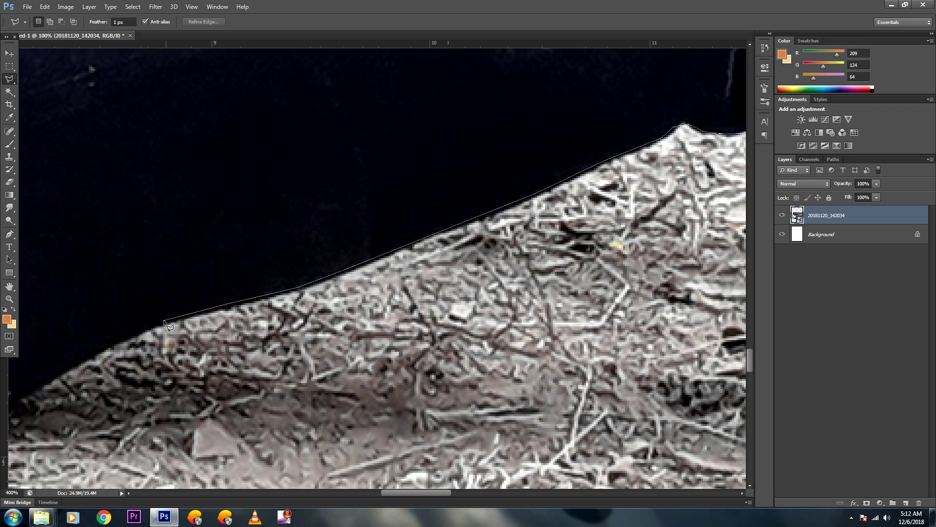
{"action": "left_click_drag", "start_coordinate": [44, 387], "coordinate": [528, 236]}
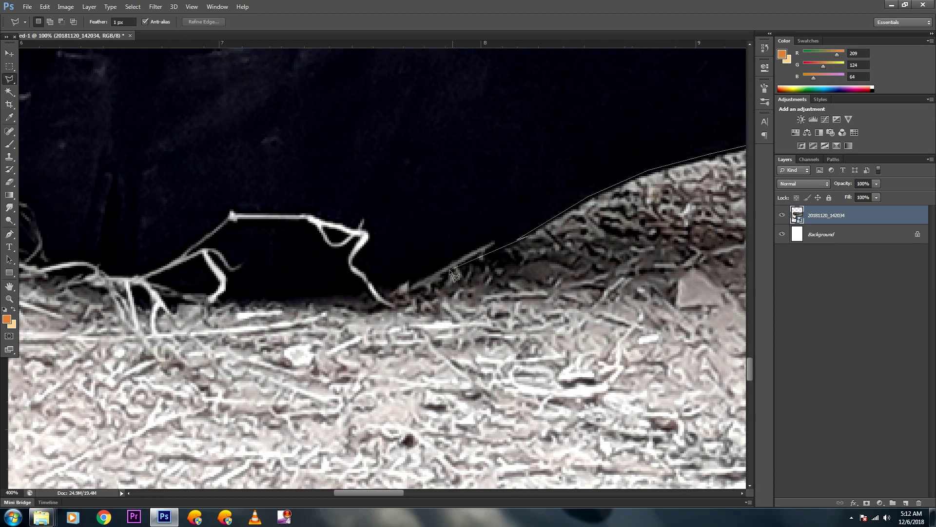
{"action": "left_click", "coordinate": [453, 269]}
{"action": "left_click", "coordinate": [370, 289]}
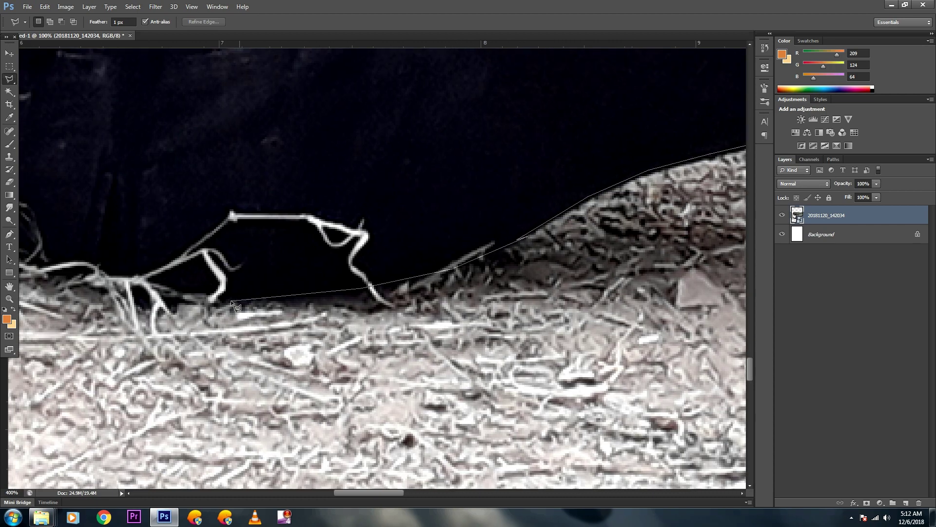
{"action": "left_click", "coordinate": [165, 306]}
{"action": "left_click", "coordinate": [46, 263]}
{"action": "mouse_move", "coordinate": [34, 264]}
{"action": "left_mouse_down"}
{"action": "mouse_move", "coordinate": [375, 347]}
{"action": "mouse_move", "coordinate": [198, 232]}
{"action": "mouse_move", "coordinate": [191, 195]}
{"action": "left_mouse_up"}
Remove the stray freehand section, then zoom out to see the whole photo
{"action": "key", "text": "BackSpace"}
{"action": "key", "text": "BackSpace"}
{"action": "key", "text": "BackSpace"}
{"action": "key", "text": "BackSpace"}
{"action": "key", "text": "BackSpace"}
{"action": "key", "text": "BackSpace"}
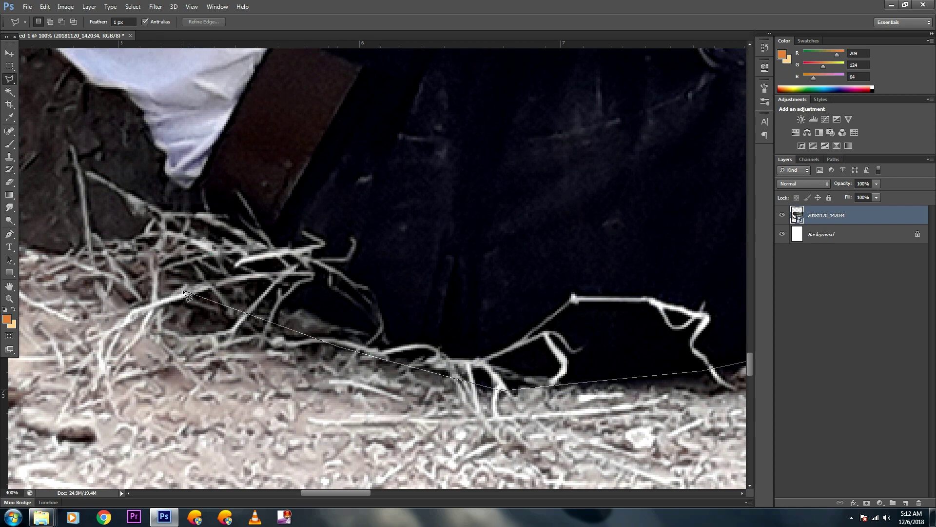
{"action": "left_click_drag", "start_coordinate": [39, 260], "coordinate": [344, 355]}
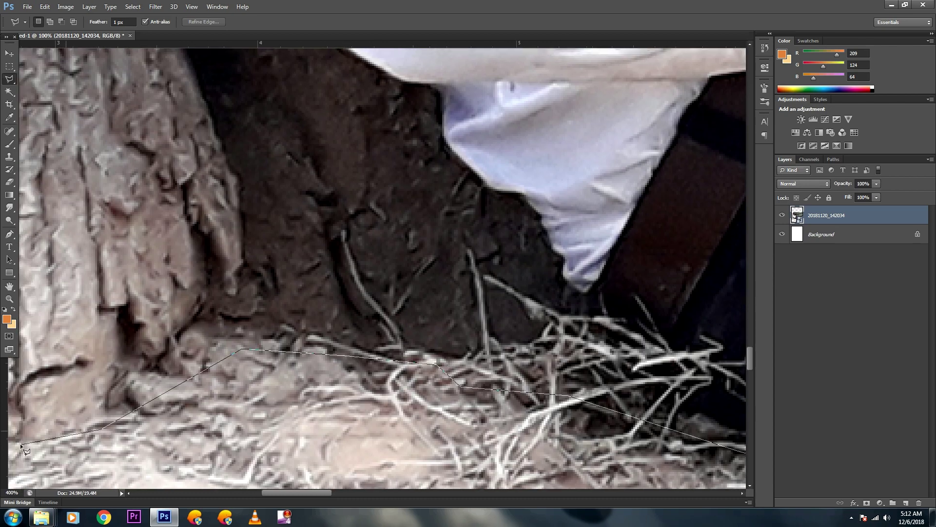
{"action": "key", "text": "ctrl+minus"}
{"action": "key", "text": "ctrl+minus"}
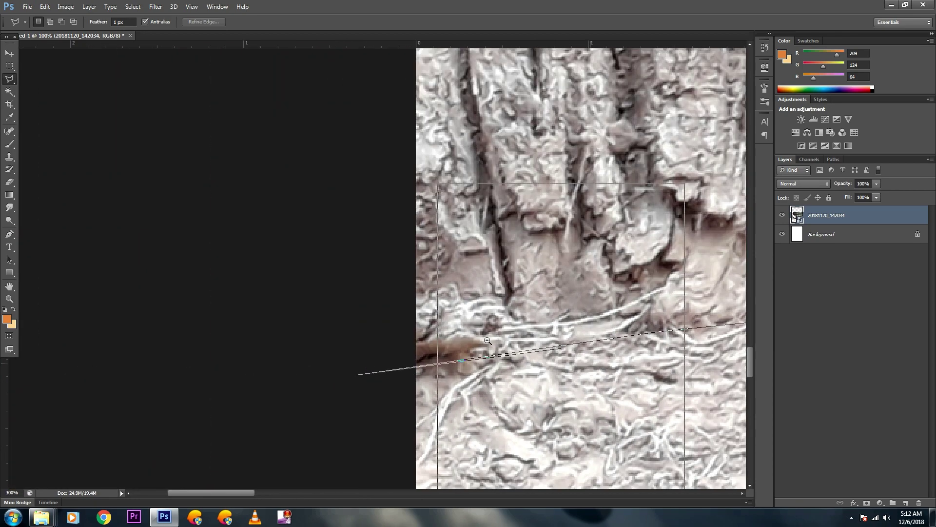
{"action": "key", "text": "ctrl+minus"}
{"action": "key", "text": "ctrl+minus"}
{"action": "key", "text": "ctrl+minus"}
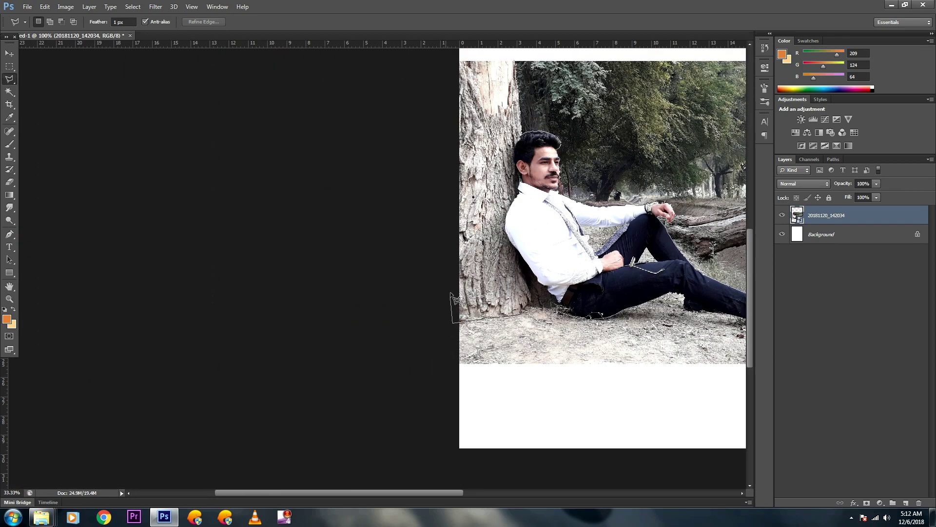
{"action": "key", "text": "ctrl+minus"}
Close the outline at the tree base and copy the selection onto Layer 1
{"action": "left_click", "coordinate": [429, 168]}
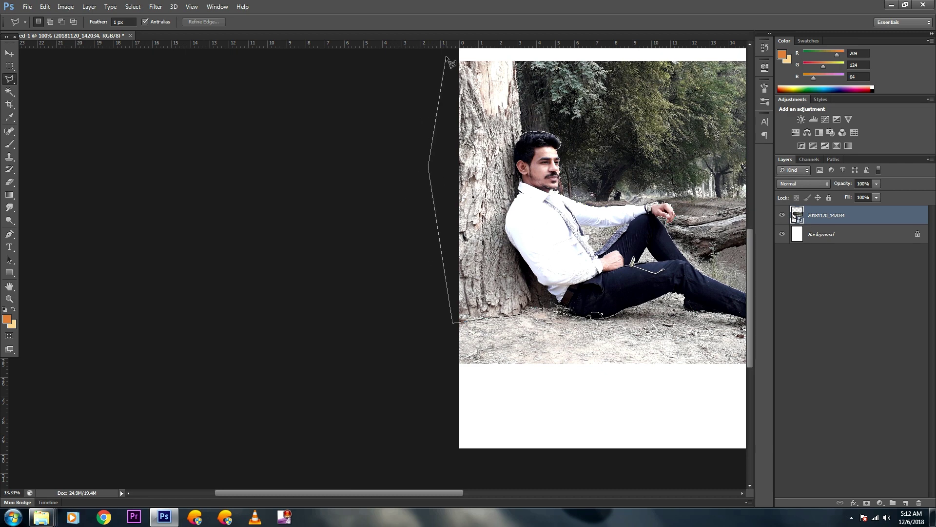
{"action": "double_click", "coordinate": [515, 61]}
{"action": "key", "text": "Return"}
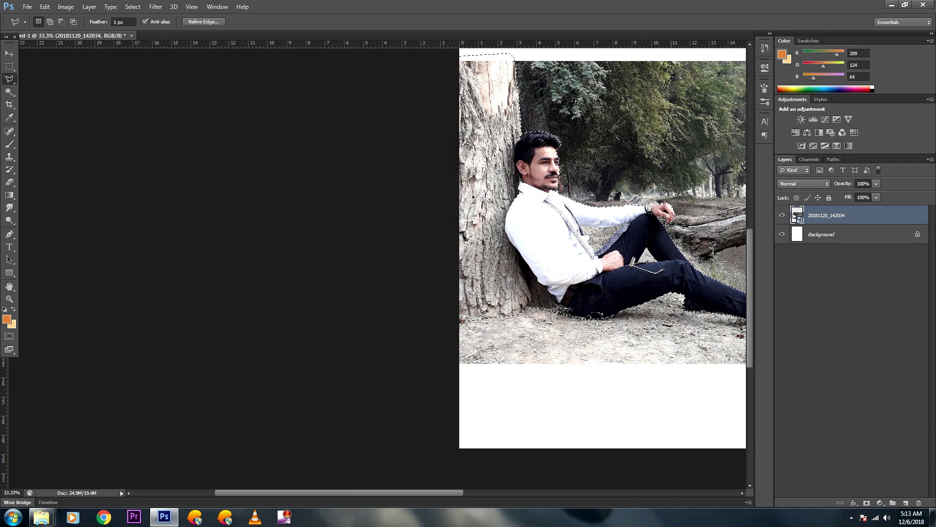
{"action": "key", "text": "ctrl+minus"}
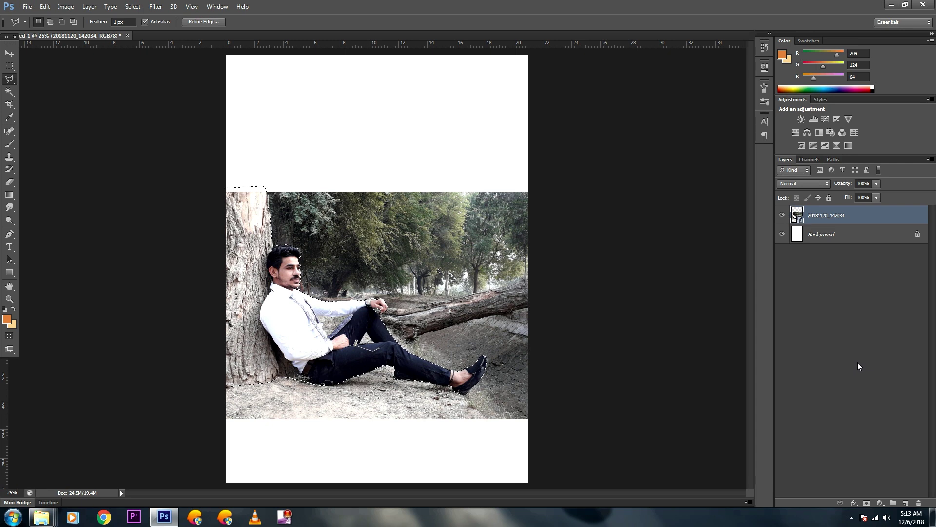
{"action": "key", "text": "ctrl+j"}
Check Layer 1 by hiding it, then nudge the cut-out slightly downward
{"action": "left_click", "coordinate": [782, 216]}
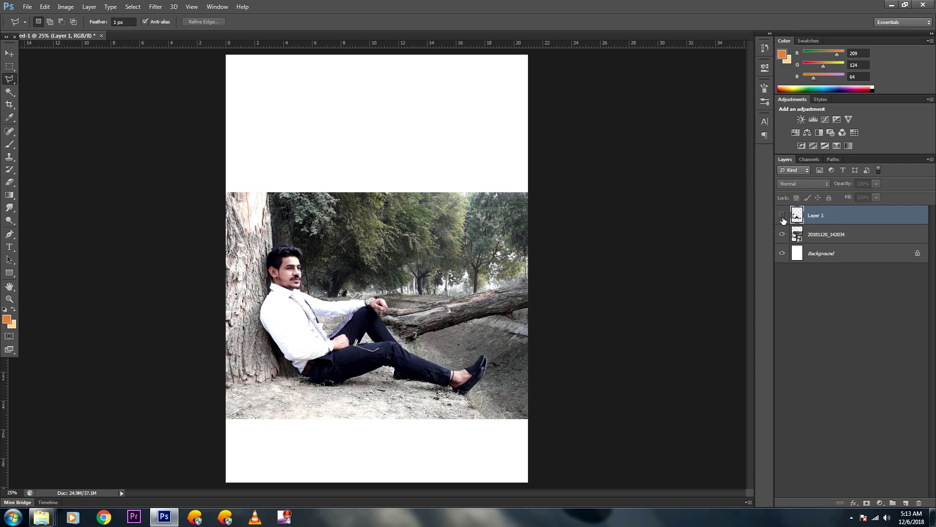
{"action": "key", "text": "v"}
{"action": "key", "text": "Down"}
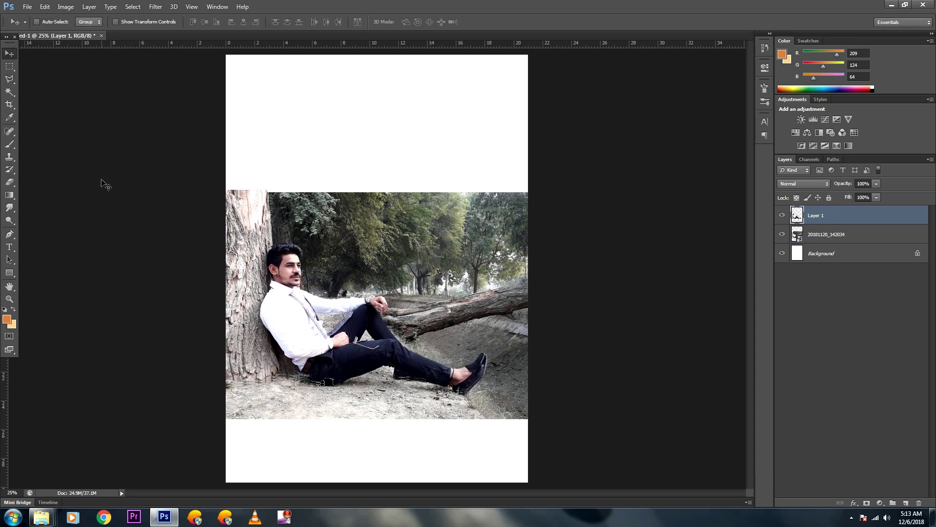
{"action": "key", "text": "Down"}
{"action": "key", "text": "Down"}
{"action": "key", "text": "Down"}
{"action": "key", "text": "Down"}
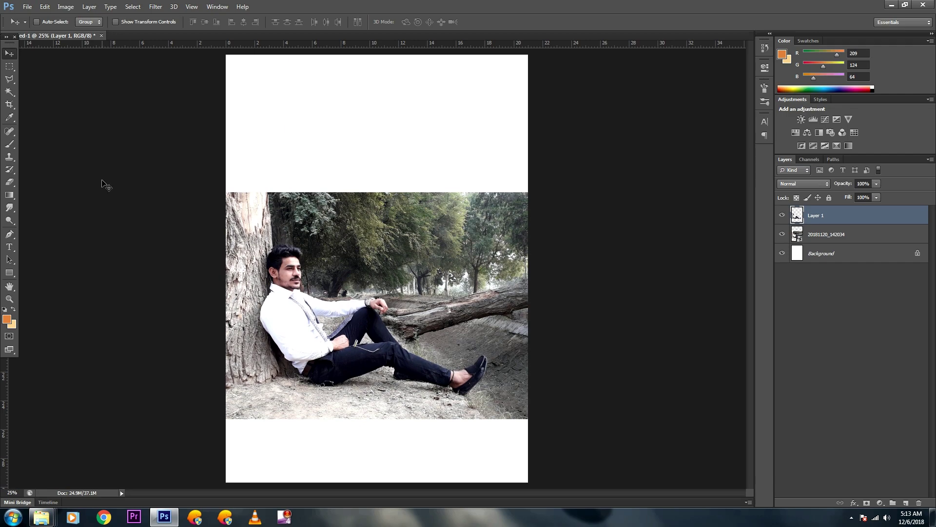
Toggle Layer 1's visibility to compare the photo with and without the cut-out
{"action": "scroll", "coordinate": [298, 427], "scroll_direction": "up", "scroll_amount": 1}
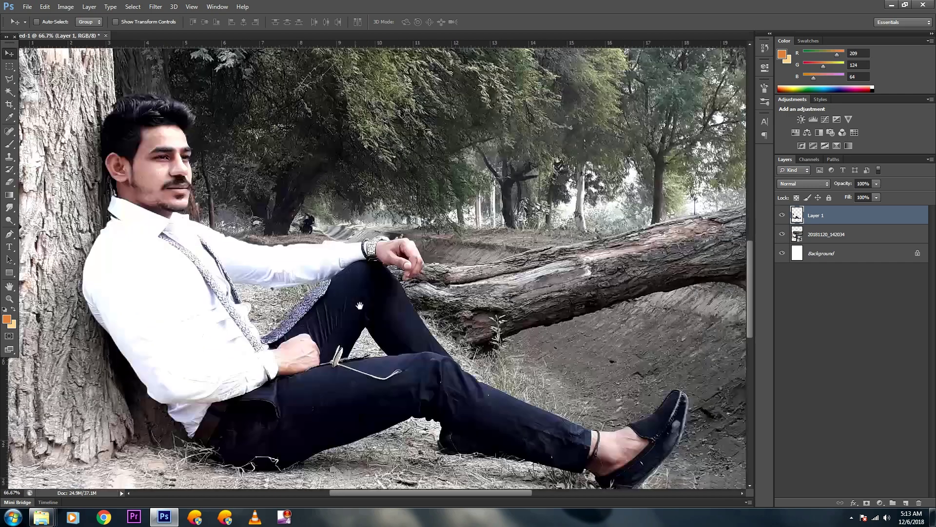
{"action": "scroll", "coordinate": [298, 426], "scroll_direction": "down", "scroll_amount": 3}
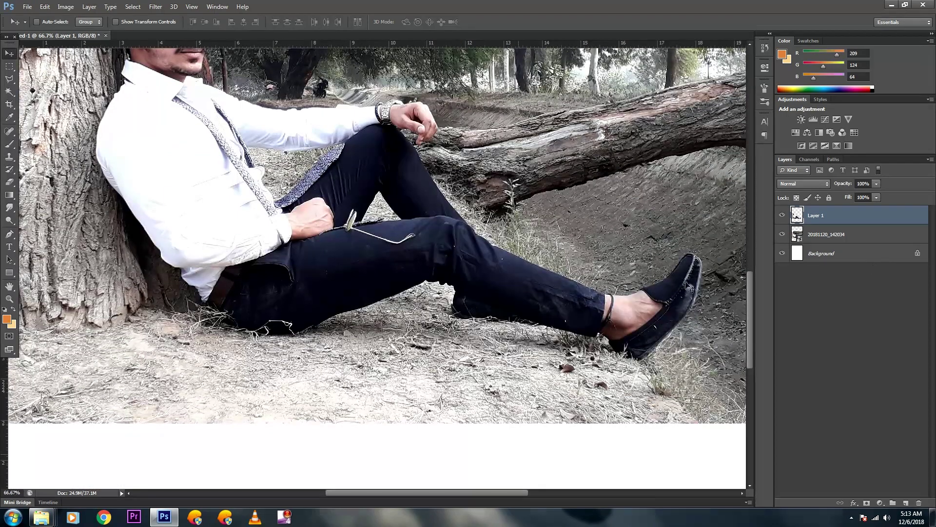
{"action": "left_click", "coordinate": [782, 215]}
{"action": "left_click", "coordinate": [782, 215]}
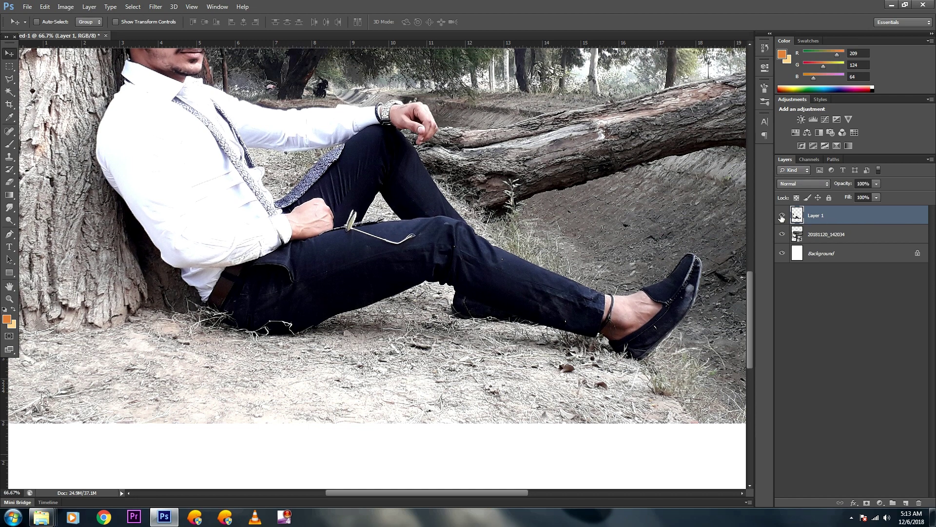
{"action": "left_click", "coordinate": [782, 215]}
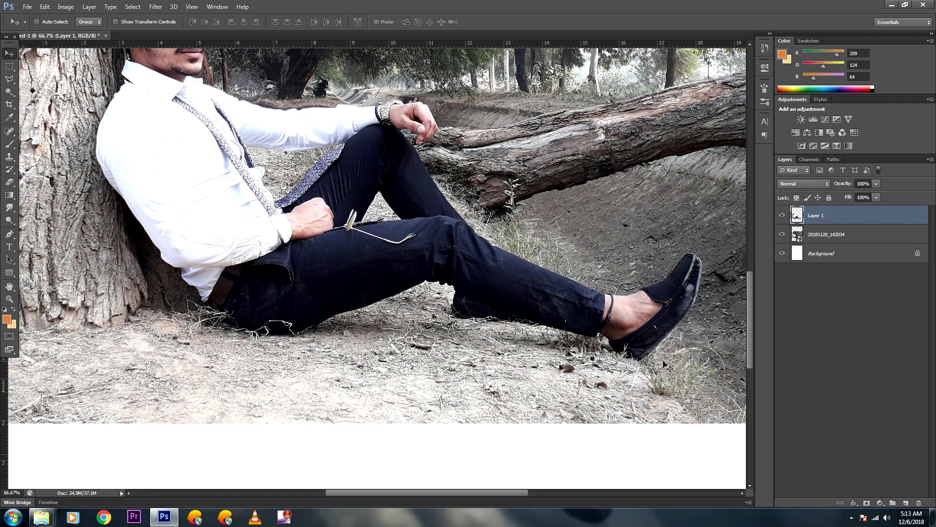
{"action": "scroll", "coordinate": [666, 366], "scroll_direction": "down", "scroll_amount": 2}
{"action": "scroll", "coordinate": [667, 366], "scroll_direction": "down", "scroll_amount": 1}
Hide the original photo and delete the gravel triangle behind the knee from Layer 1
{"action": "left_click", "coordinate": [782, 234]}
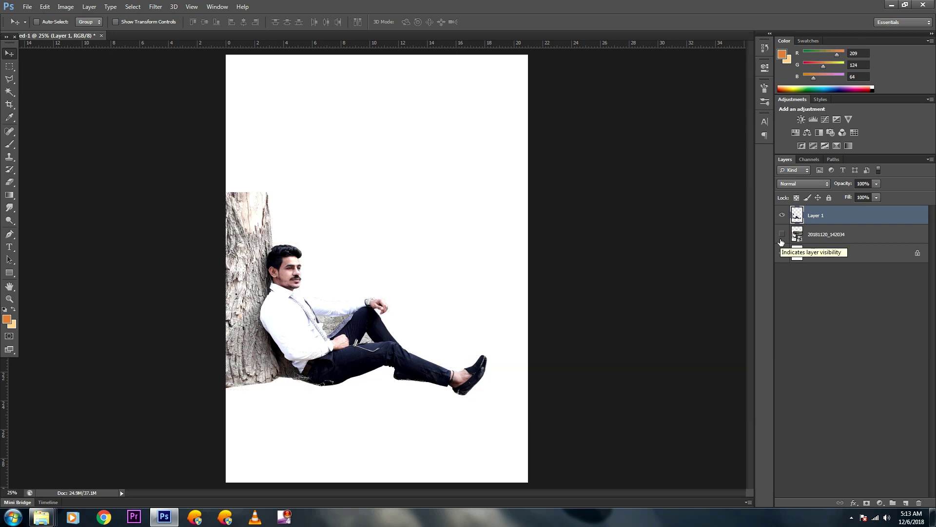
{"action": "key", "text": "l"}
{"action": "scroll", "coordinate": [481, 435], "scroll_direction": "up", "scroll_amount": 1}
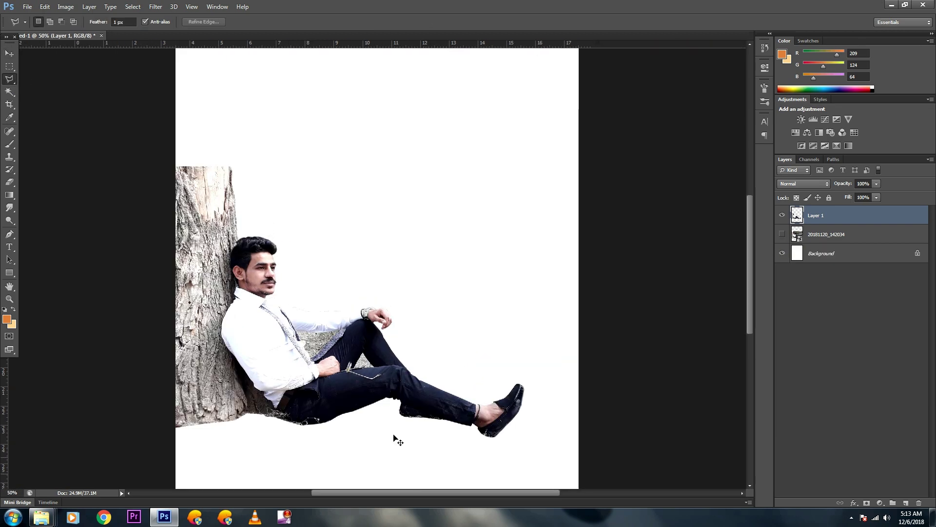
{"action": "scroll", "coordinate": [386, 424], "scroll_direction": "up", "scroll_amount": 2}
{"action": "scroll", "coordinate": [372, 415], "scroll_direction": "down", "scroll_amount": 3}
{"action": "scroll", "coordinate": [326, 354], "scroll_direction": "up", "scroll_amount": 2}
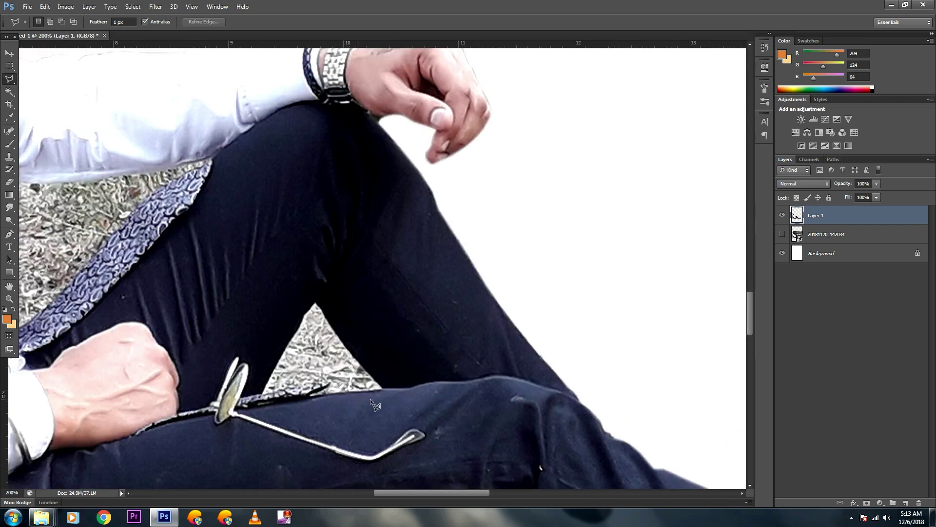
{"action": "left_click", "coordinate": [383, 389]}
{"action": "left_click", "coordinate": [314, 304]}
{"action": "left_click", "coordinate": [378, 391]}
{"action": "key", "text": "Delete"}
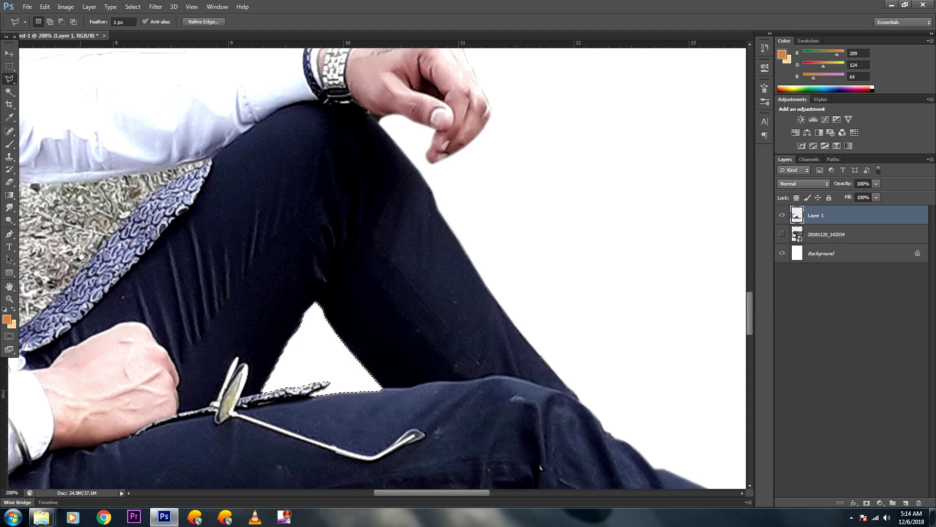
Outline and delete the gravel patch under the man's arm
{"action": "left_click_drag", "start_coordinate": [81, 255], "coordinate": [447, 259]}
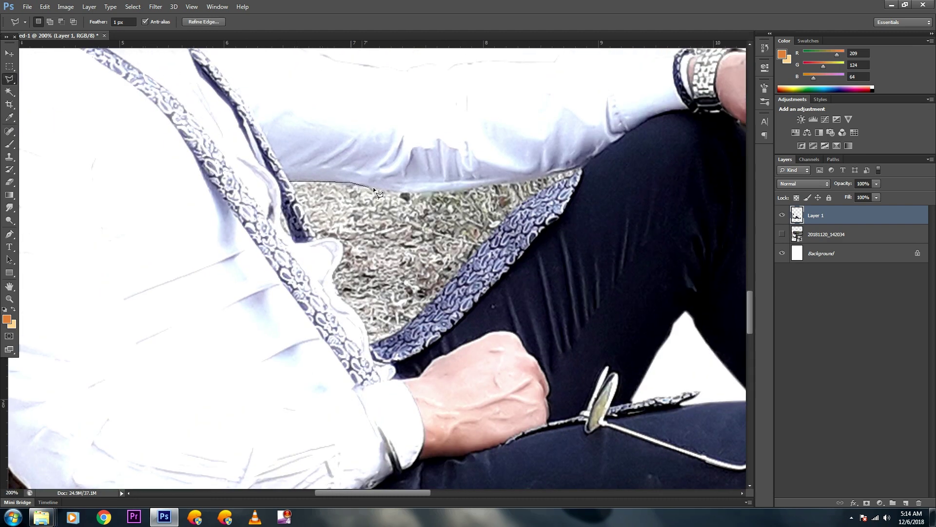
{"action": "left_click", "coordinate": [546, 178]}
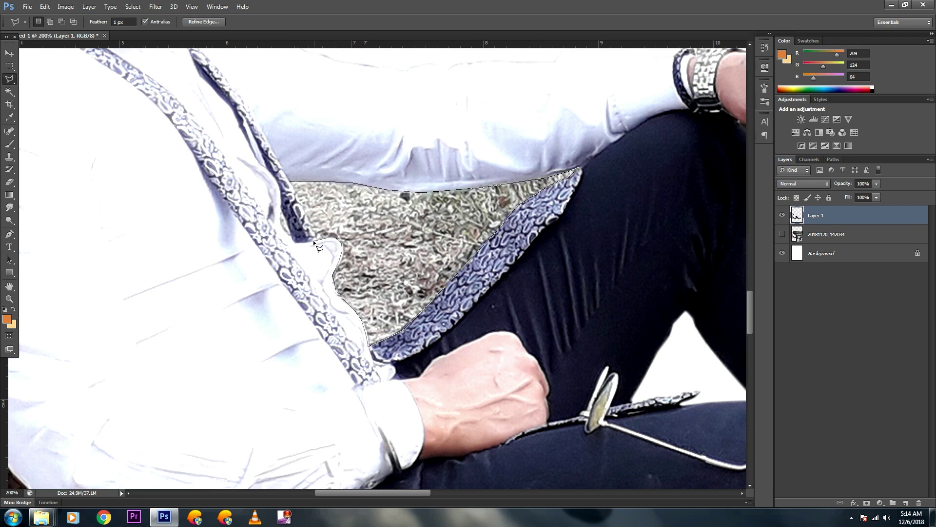
{"action": "left_click", "coordinate": [292, 186]}
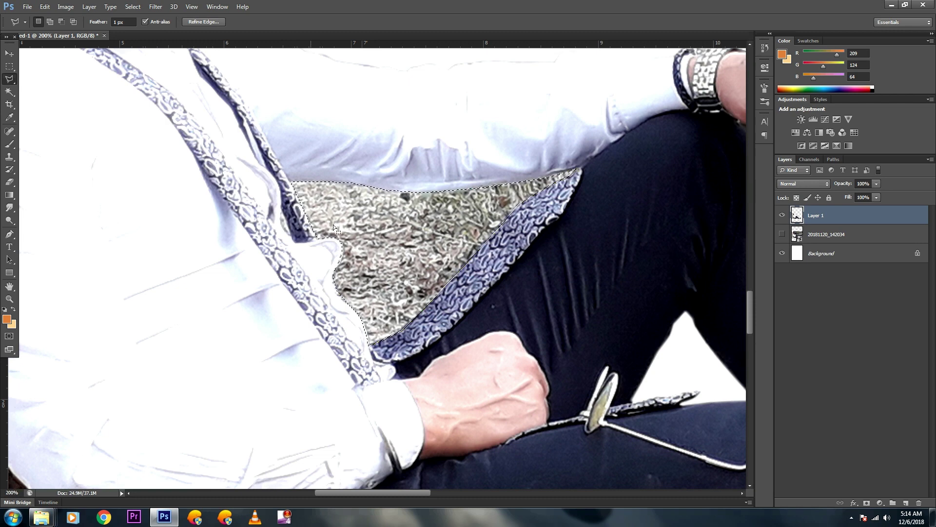
{"action": "key", "text": "Delete"}
Dismiss the no-pixels warning, zoom out and show the original photo layer again
{"action": "left_click", "coordinate": [511, 430]}
{"action": "double_click", "coordinate": [622, 389]}
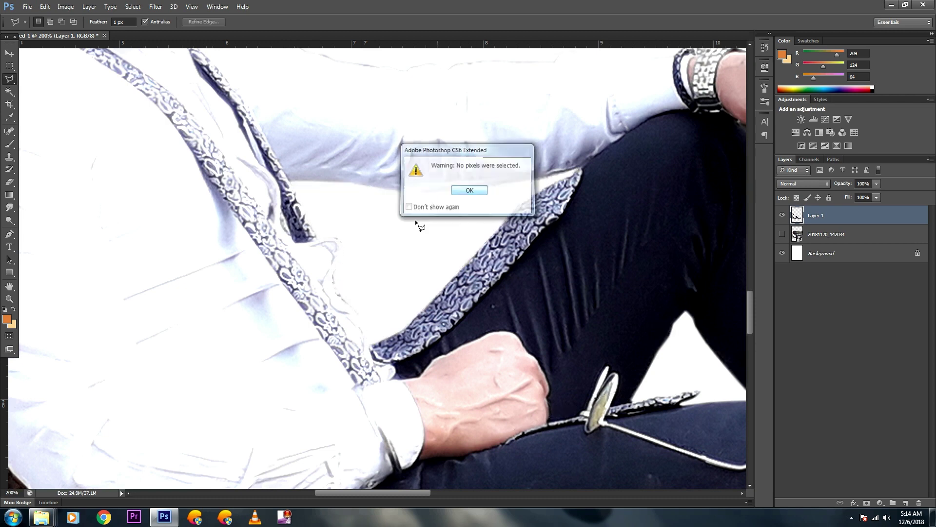
{"action": "left_click", "coordinate": [469, 190]}
{"action": "key", "text": "ctrl+minus"}
{"action": "key", "text": "ctrl+minus"}
{"action": "key", "text": "ctrl+minus"}
{"action": "key", "text": "ctrl+minus"}
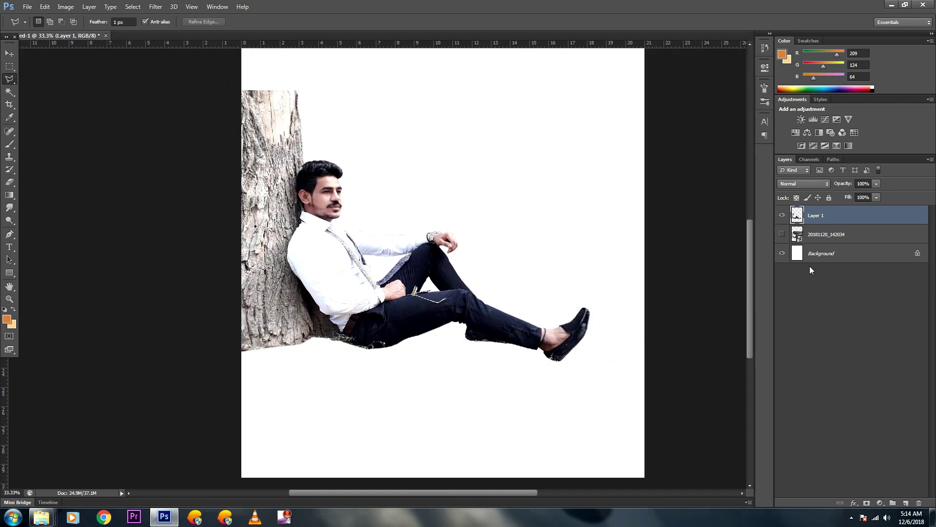
{"action": "left_click", "coordinate": [782, 234]}
{"action": "key", "text": "ctrl+minus"}
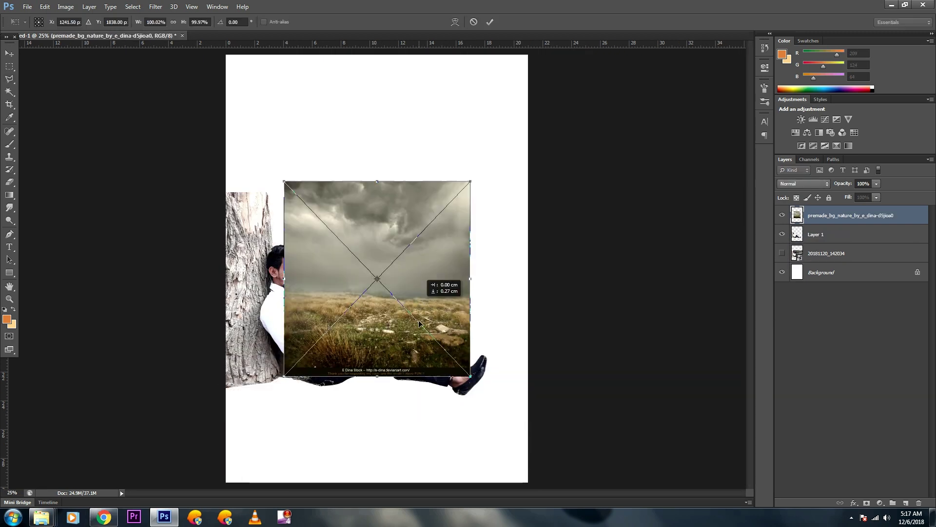
Enlarge the placed field picture over the page and move its layer below the man
{"action": "left_click_drag", "start_coordinate": [422, 290], "coordinate": [331, 398]}
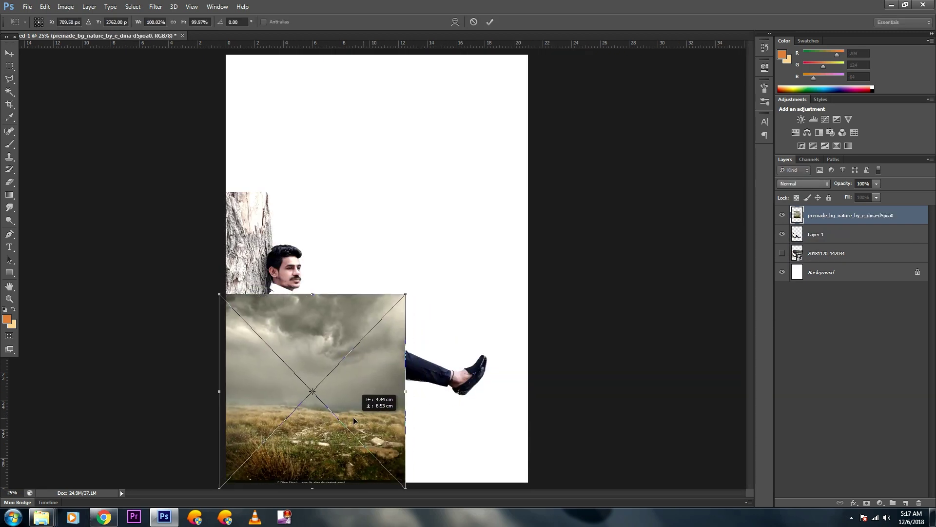
{"action": "left_click_drag", "start_coordinate": [396, 303], "coordinate": [560, 130]}
{"action": "left_click_drag", "start_coordinate": [515, 247], "coordinate": [516, 254]}
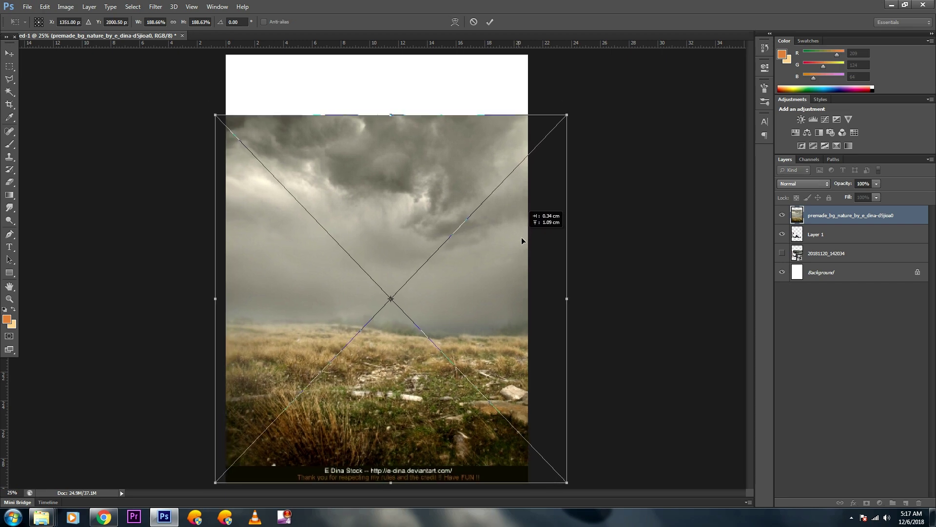
{"action": "key", "text": "Return"}
{"action": "left_click_drag", "start_coordinate": [832, 217], "coordinate": [836, 259]}
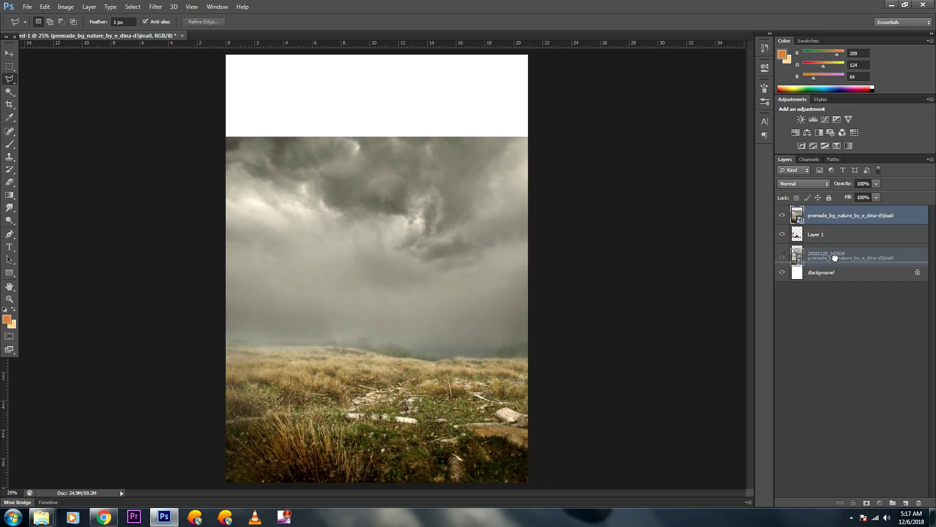
Raise the field picture, then shrink and reposition it to fit the scene
{"action": "left_click", "coordinate": [10, 53]}
{"action": "left_click_drag", "start_coordinate": [481, 275], "coordinate": [481, 235]}
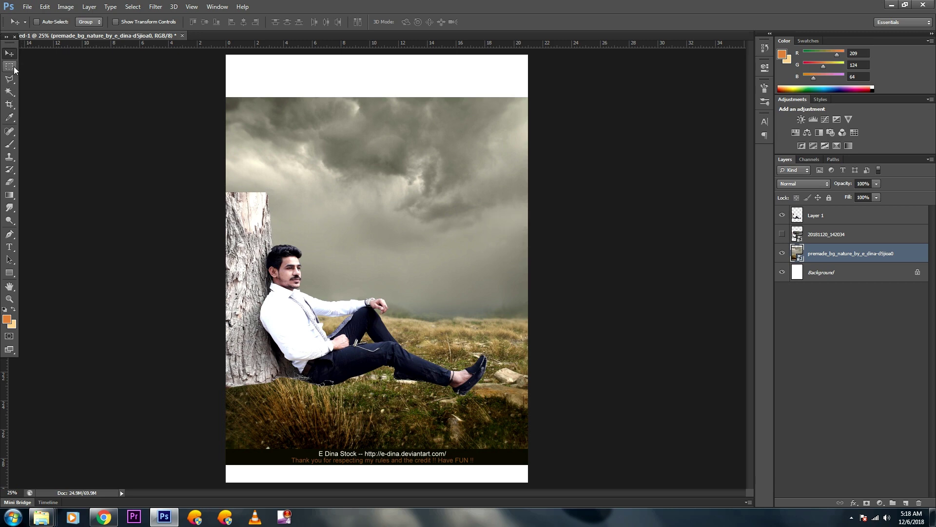
{"action": "key", "text": "ctrl+t"}
{"action": "left_click_drag", "start_coordinate": [558, 481], "coordinate": [503, 398]}
{"action": "left_click_drag", "start_coordinate": [462, 335], "coordinate": [487, 362]}
{"action": "key", "text": "Return"}
Rasterize the field picture and delete the credit caption strip along its bottom
{"action": "key", "text": "m"}
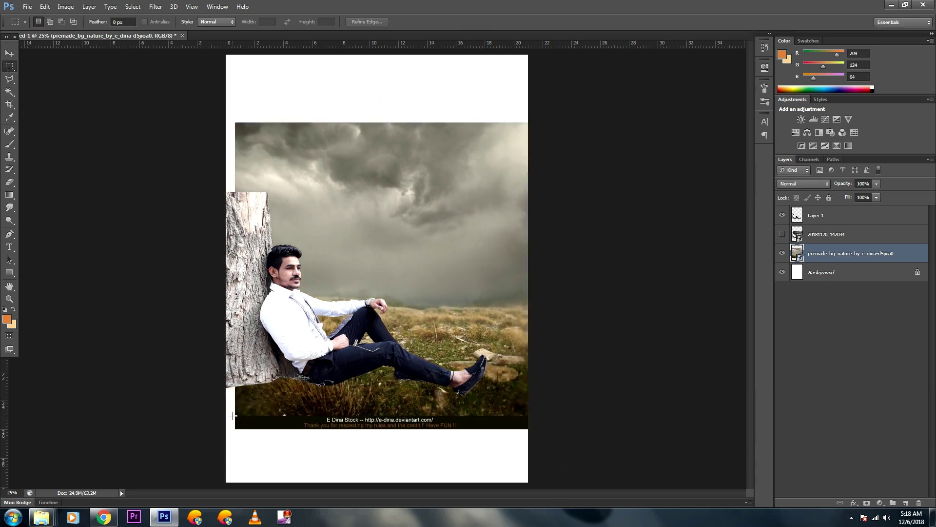
{"action": "left_click_drag", "start_coordinate": [233, 416], "coordinate": [568, 444]}
{"action": "key", "text": "e"}
{"action": "left_click", "coordinate": [277, 266]}
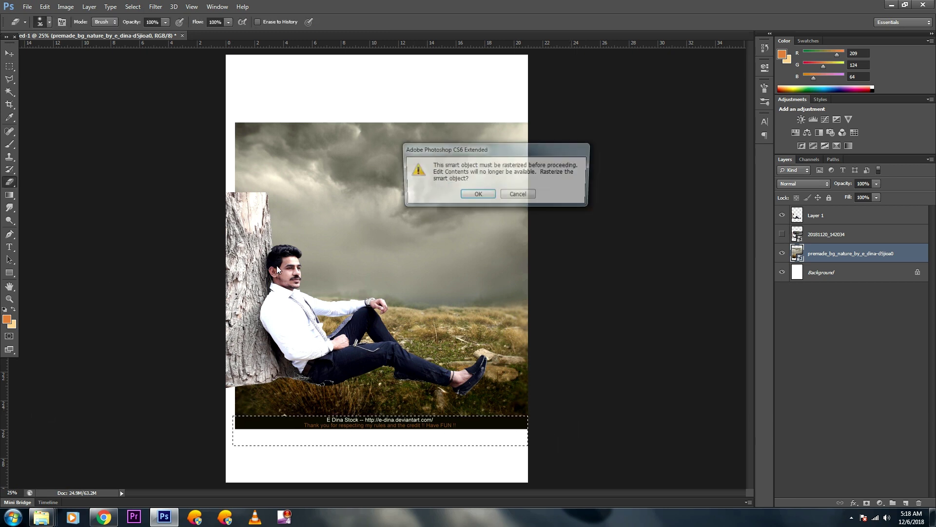
{"action": "left_click", "coordinate": [479, 193]}
{"action": "key", "text": "Delete"}
{"action": "key", "text": "ctrl+d"}
{"action": "left_click", "coordinate": [11, 79]}
{"action": "left_click_drag", "start_coordinate": [124, 140], "coordinate": [132, 178]}
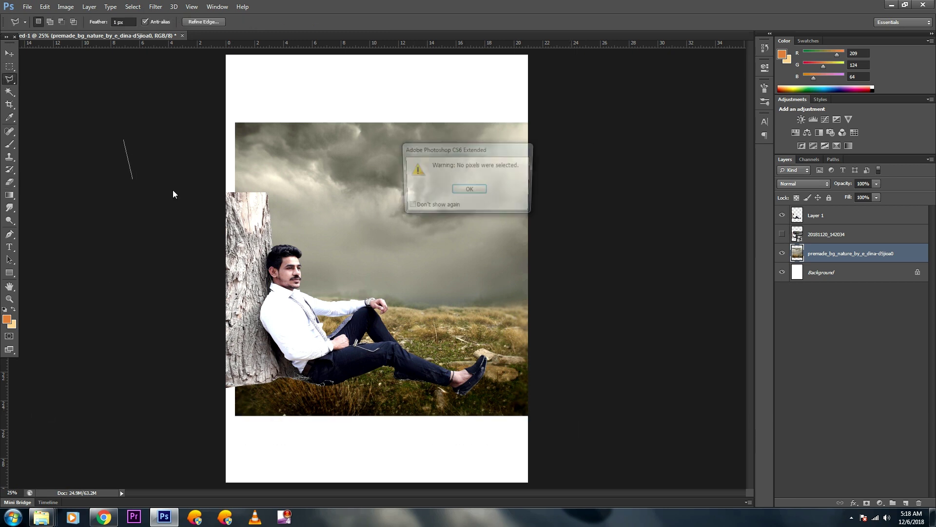
{"action": "left_click", "coordinate": [469, 189]}
Scale the field background to about 134% and position it to fill the canvas behind the man
{"action": "key", "text": "v"}
{"action": "key", "text": "ctrl+t"}
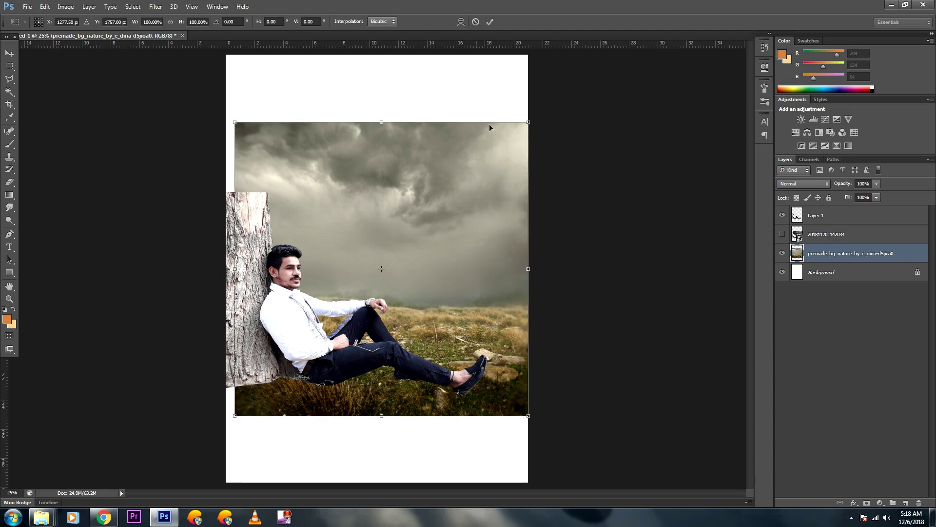
{"action": "left_click_drag", "start_coordinate": [531, 116], "coordinate": [582, 68]}
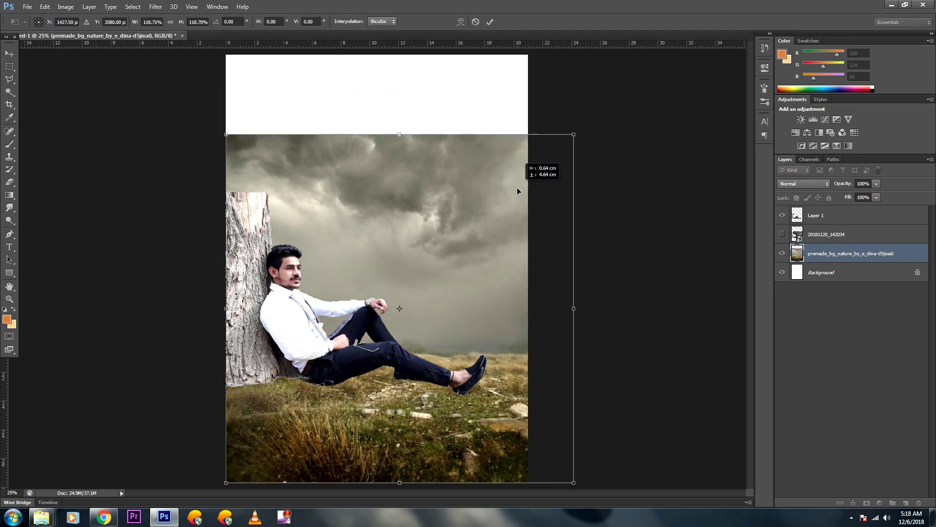
{"action": "mouse_move", "coordinate": [508, 121]}
{"action": "left_mouse_down"}
{"action": "mouse_move", "coordinate": [517, 188]}
{"action": "mouse_move", "coordinate": [522, 163]}
{"action": "left_mouse_up"}
{"action": "left_click_drag", "start_coordinate": [574, 109], "coordinate": [618, 63]}
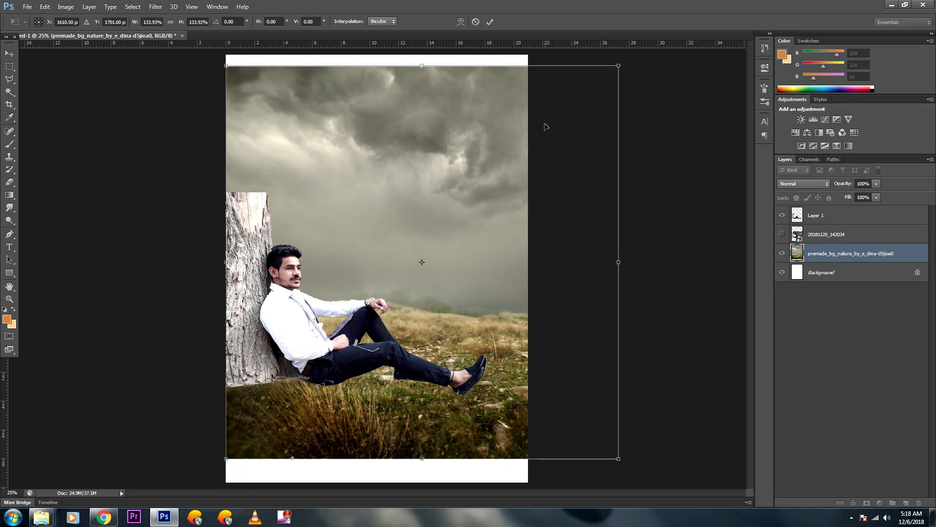
{"action": "left_click_drag", "start_coordinate": [545, 122], "coordinate": [527, 149]}
{"action": "key", "text": "Return"}
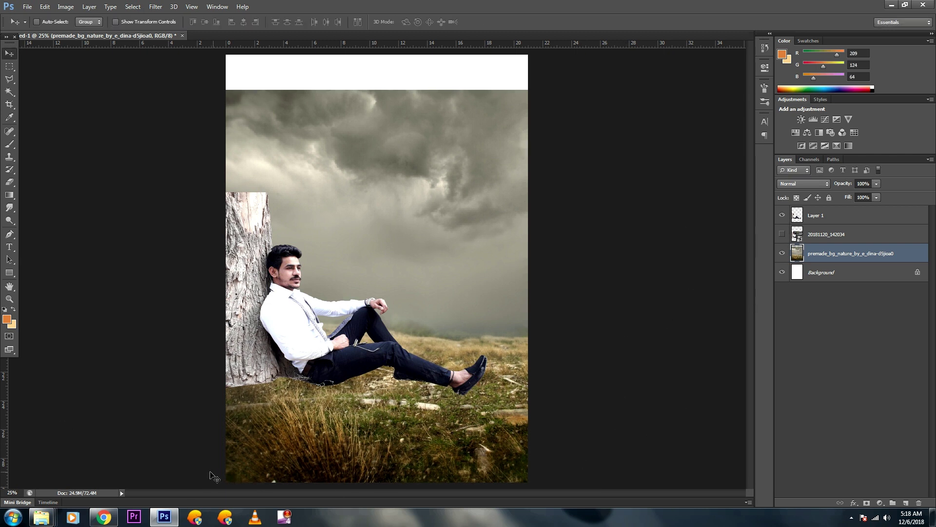
{"action": "left_click", "coordinate": [104, 517]}
Bring the ivy tree PNG in and enlarge it over the original trunk on the left
{"action": "mouse_move", "coordinate": [161, 496]}
{"action": "left_mouse_down"}
{"action": "mouse_move", "coordinate": [167, 519]}
{"action": "mouse_move", "coordinate": [377, 268]}
{"action": "left_mouse_up"}
{"action": "mouse_move", "coordinate": [420, 201]}
{"action": "left_mouse_down"}
{"action": "mouse_move", "coordinate": [288, 228]}
{"action": "mouse_move", "coordinate": [397, 57]}
{"action": "left_mouse_up"}
{"action": "left_click_drag", "start_coordinate": [363, 145], "coordinate": [284, 160]}
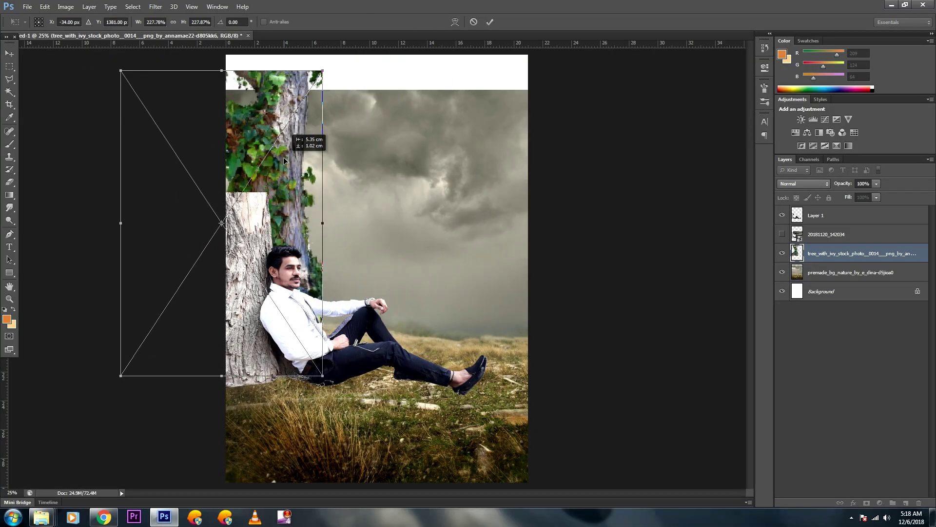
{"action": "key", "text": "Return"}
Flip the tree horizontally, move it down beside the man, and stack the man's layer above it
{"action": "left_click_drag", "start_coordinate": [824, 253], "coordinate": [824, 210]}
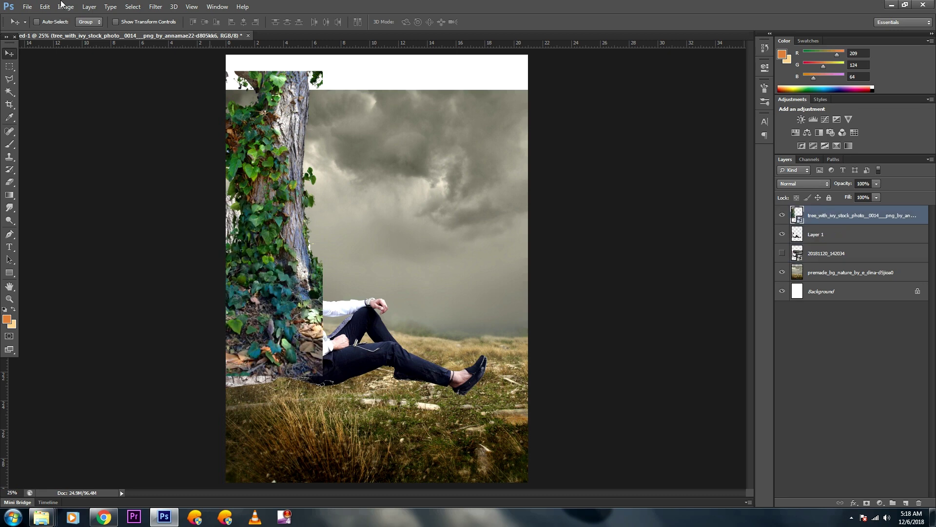
{"action": "key", "text": "ctrl+t"}
{"action": "right_click", "coordinate": [263, 252]}
{"action": "left_click", "coordinate": [288, 383]}
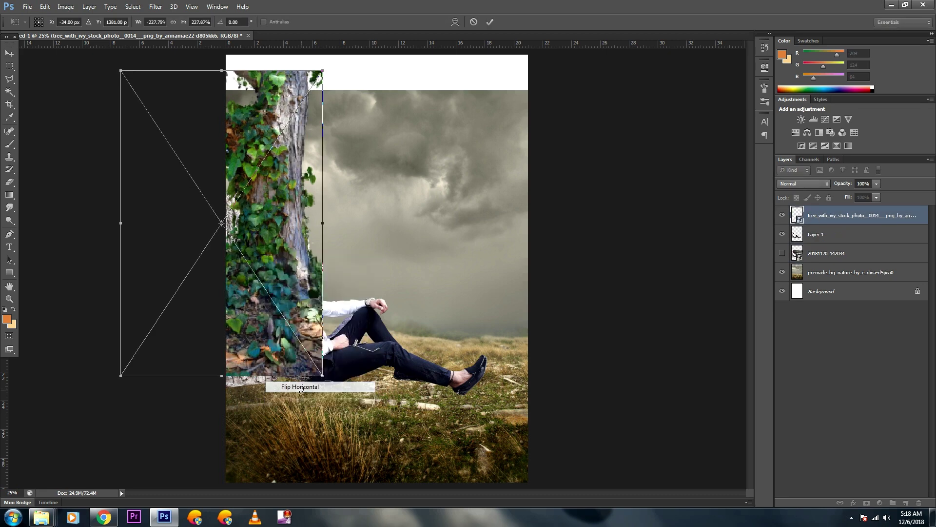
{"action": "mouse_move", "coordinate": [280, 314]}
{"action": "left_mouse_down"}
{"action": "mouse_move", "coordinate": [301, 336]}
{"action": "mouse_move", "coordinate": [338, 323]}
{"action": "left_mouse_up"}
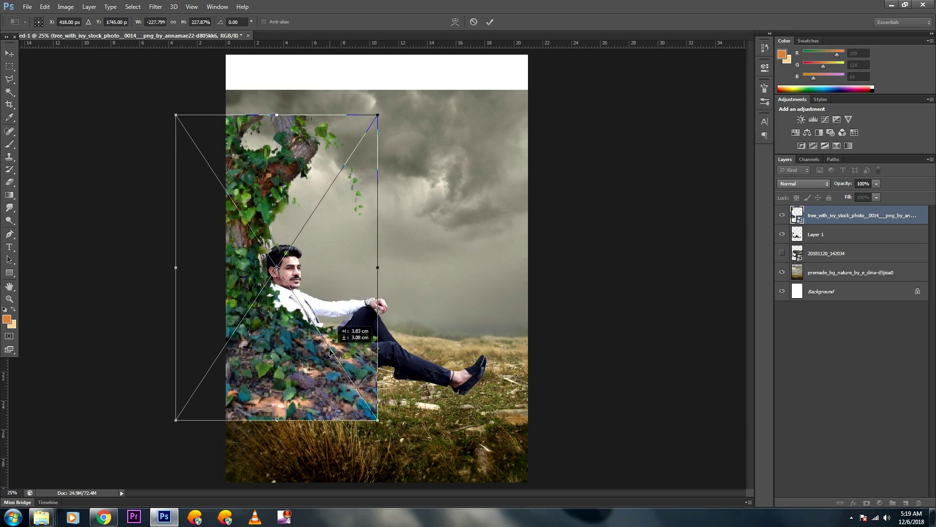
{"action": "left_click_drag", "start_coordinate": [338, 322], "coordinate": [334, 347]}
{"action": "key", "text": "Return"}
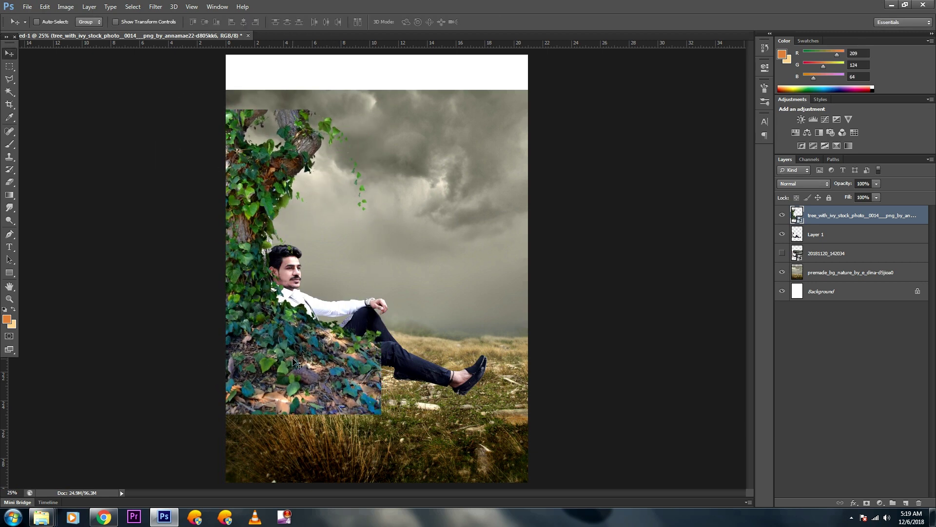
{"action": "mouse_move", "coordinate": [816, 234]}
{"action": "left_mouse_down"}
{"action": "mouse_move", "coordinate": [831, 216]}
{"action": "mouse_move", "coordinate": [824, 189]}
{"action": "left_mouse_up"}
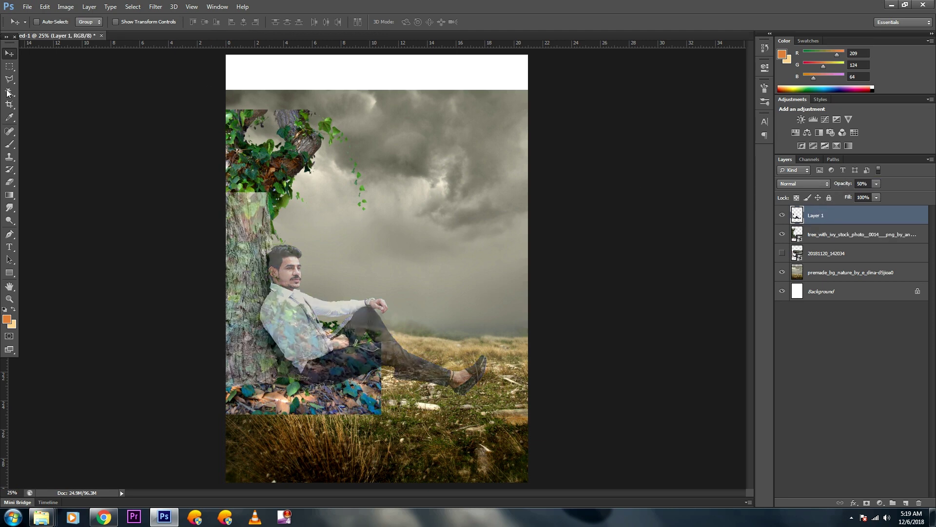
Set a 199 px soft eraser and erase the old trunk top on the man's layer
{"action": "left_click", "coordinate": [9, 181]}
{"action": "right_click", "coordinate": [275, 191]}
{"action": "left_click_drag", "start_coordinate": [339, 216], "coordinate": [322, 216]}
{"action": "key", "text": "Return"}
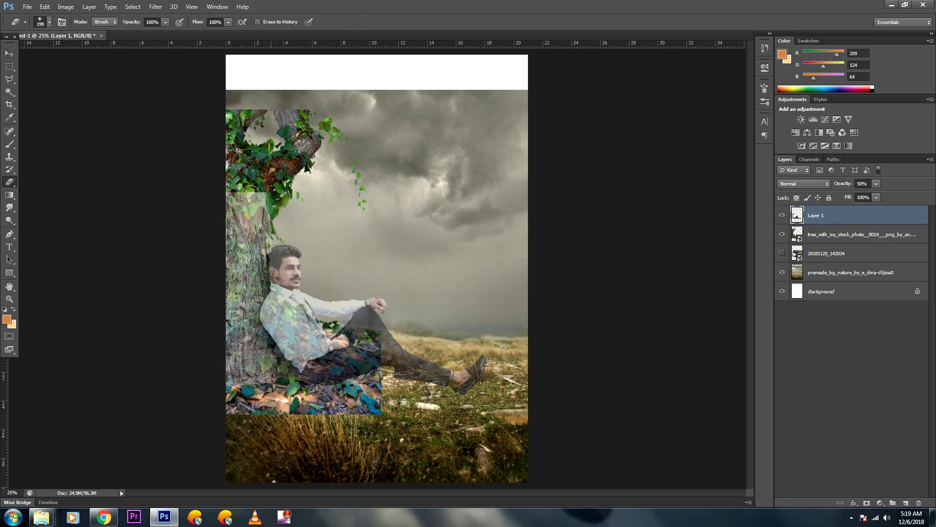
{"action": "mouse_move", "coordinate": [258, 195]}
{"action": "left_mouse_down"}
{"action": "mouse_move", "coordinate": [263, 224]}
{"action": "mouse_move", "coordinate": [232, 217]}
{"action": "mouse_move", "coordinate": [214, 291]}
{"action": "mouse_move", "coordinate": [224, 371]}
{"action": "mouse_move", "coordinate": [294, 417]}
{"action": "left_mouse_up"}
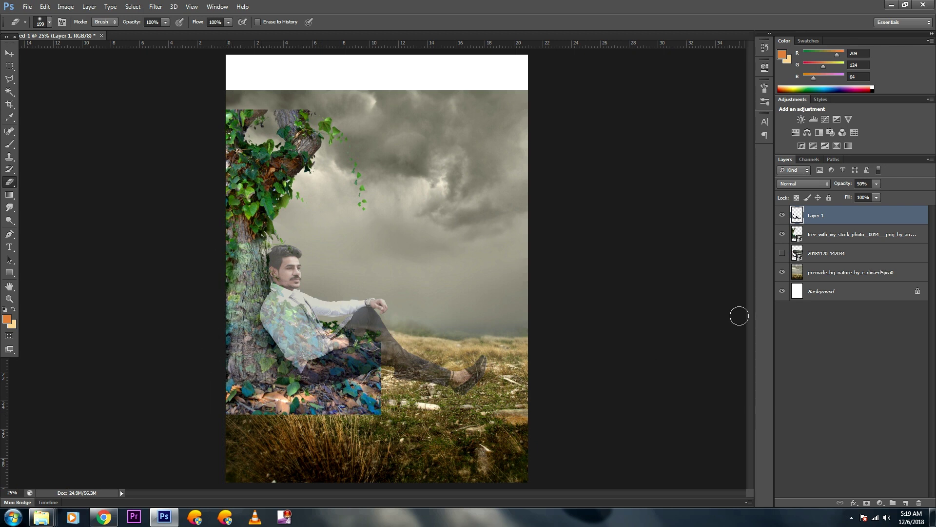
Rasterize the ivy tree layer and erase its hard edges over the man's legs and shirt
{"action": "left_click", "coordinate": [835, 234]}
{"action": "left_click", "coordinate": [353, 402]}
{"action": "left_click", "coordinate": [475, 194]}
{"action": "left_click_drag", "start_coordinate": [382, 410], "coordinate": [224, 420]}
{"action": "mouse_move", "coordinate": [384, 411]}
{"action": "left_mouse_down"}
{"action": "mouse_move", "coordinate": [385, 338]}
{"action": "mouse_move", "coordinate": [365, 349]}
{"action": "mouse_move", "coordinate": [369, 358]}
{"action": "mouse_move", "coordinate": [339, 366]}
{"action": "mouse_move", "coordinate": [375, 357]}
{"action": "mouse_move", "coordinate": [332, 371]}
{"action": "mouse_move", "coordinate": [342, 374]}
{"action": "mouse_move", "coordinate": [313, 363]}
{"action": "mouse_move", "coordinate": [341, 340]}
{"action": "mouse_move", "coordinate": [302, 319]}
{"action": "mouse_move", "coordinate": [286, 290]}
{"action": "mouse_move", "coordinate": [273, 317]}
{"action": "mouse_move", "coordinate": [278, 335]}
{"action": "mouse_move", "coordinate": [299, 358]}
{"action": "mouse_move", "coordinate": [311, 352]}
{"action": "left_mouse_up"}
{"action": "left_click_drag", "start_coordinate": [273, 312], "coordinate": [279, 293]}
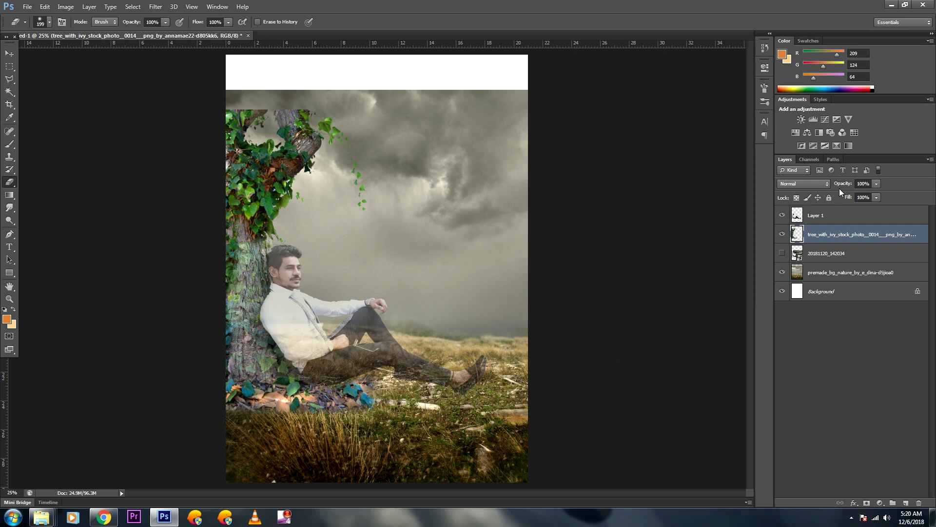
Restore the man's layer to 100% opacity and erase bark on the trunk's left
{"action": "left_click", "coordinate": [816, 215]}
{"action": "left_click", "coordinate": [863, 183]}
{"action": "type", "text": "100"}
{"action": "key", "text": "Return"}
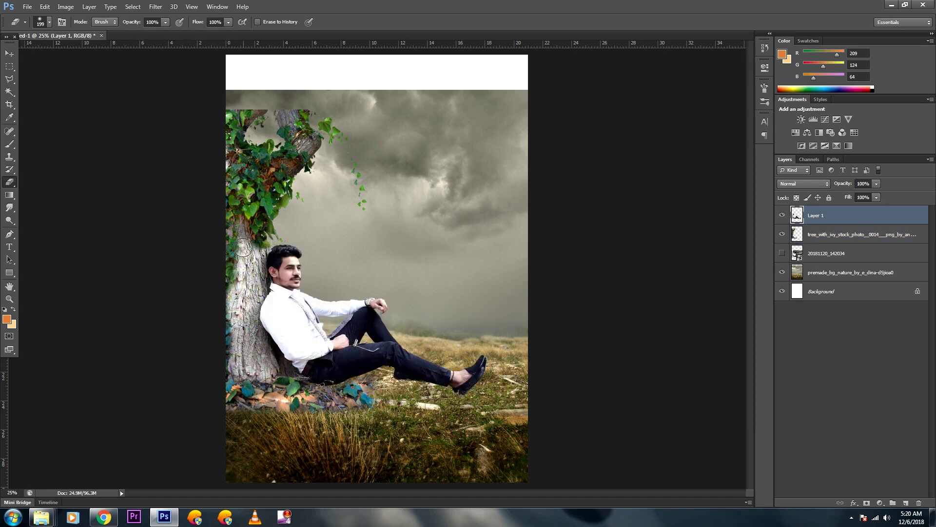
{"action": "mouse_move", "coordinate": [251, 239]}
{"action": "left_mouse_down"}
{"action": "mouse_move", "coordinate": [232, 361]}
{"action": "mouse_move", "coordinate": [264, 376]}
{"action": "mouse_move", "coordinate": [249, 349]}
{"action": "mouse_move", "coordinate": [253, 266]}
{"action": "mouse_move", "coordinate": [242, 238]}
{"action": "left_mouse_up"}
Nudge the man's layer down, check it zoomed in, and show the 20181120_142034 layer
{"action": "key", "text": "v"}
{"action": "left_click", "coordinate": [778, 253]}
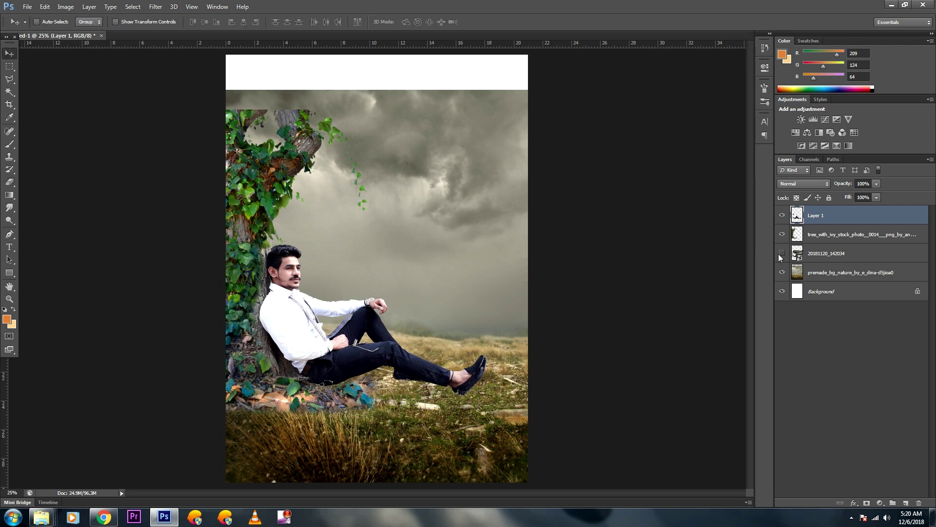
{"action": "key", "text": "shift+Down"}
{"action": "key", "text": "shift+Down"}
{"action": "key", "text": "shift+Down"}
{"action": "key", "text": "shift+Down"}
{"action": "key", "text": "shift+Down"}
{"action": "key", "text": "shift+Down"}
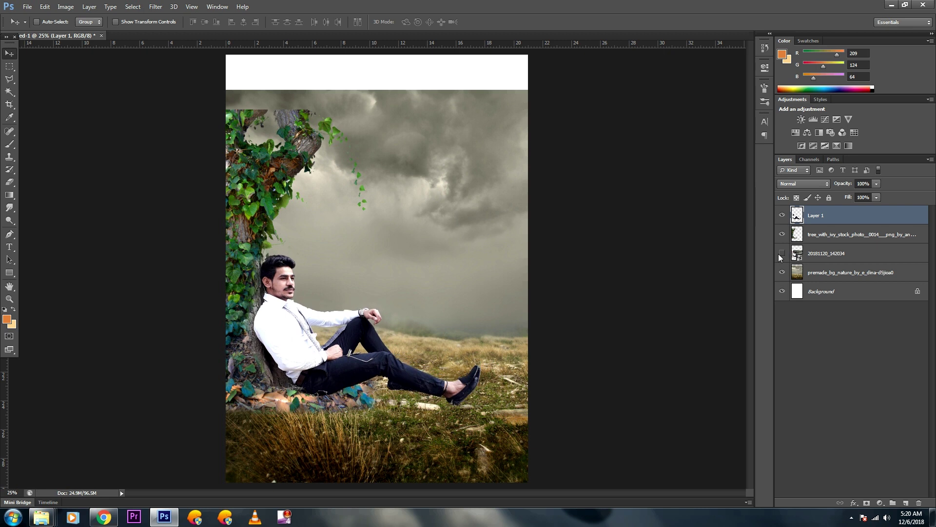
{"action": "key", "text": "shift+Down"}
{"action": "key", "text": "shift+Down"}
{"action": "key", "text": "shift+Down"}
{"action": "key", "text": "shift+Down"}
{"action": "key", "text": "shift+Down"}
{"action": "key", "text": "shift+Down"}
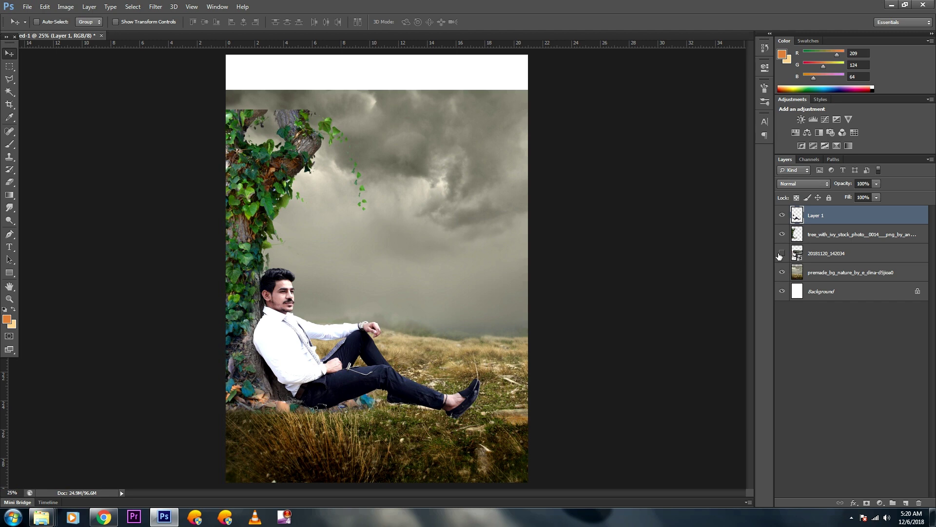
{"action": "key", "text": "ctrl+plus"}
{"action": "key", "text": "ctrl+plus"}
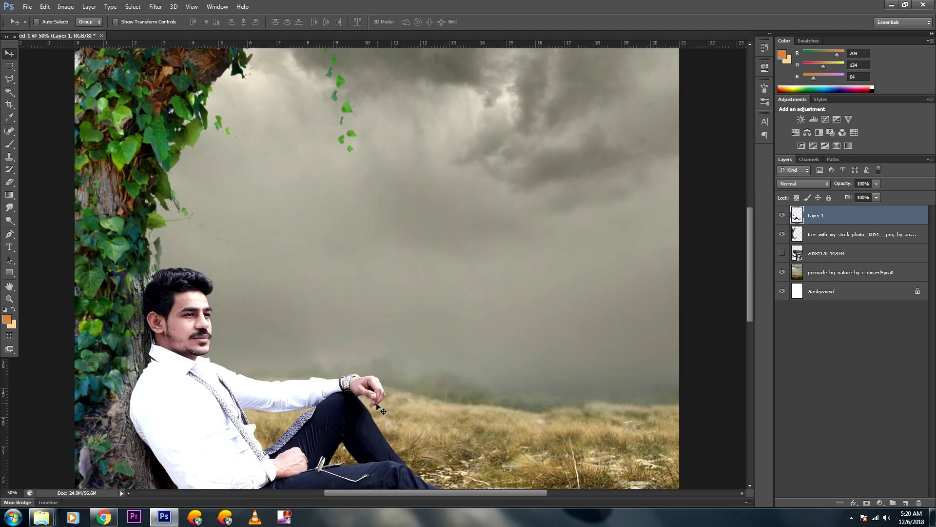
{"action": "mouse_move", "coordinate": [376, 383]}
{"action": "left_mouse_down"}
{"action": "mouse_move", "coordinate": [340, 173]}
{"action": "mouse_move", "coordinate": [377, 184]}
{"action": "left_mouse_up"}
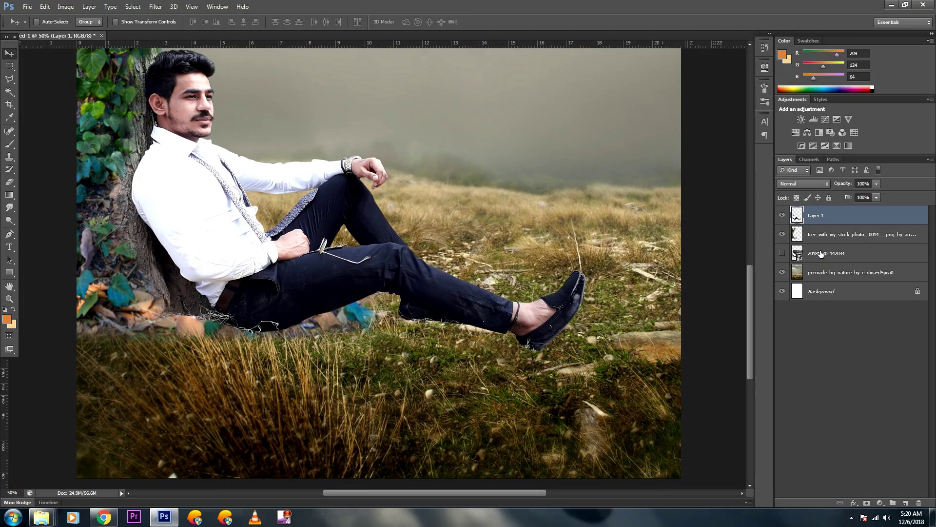
{"action": "key", "text": "ctrl+z"}
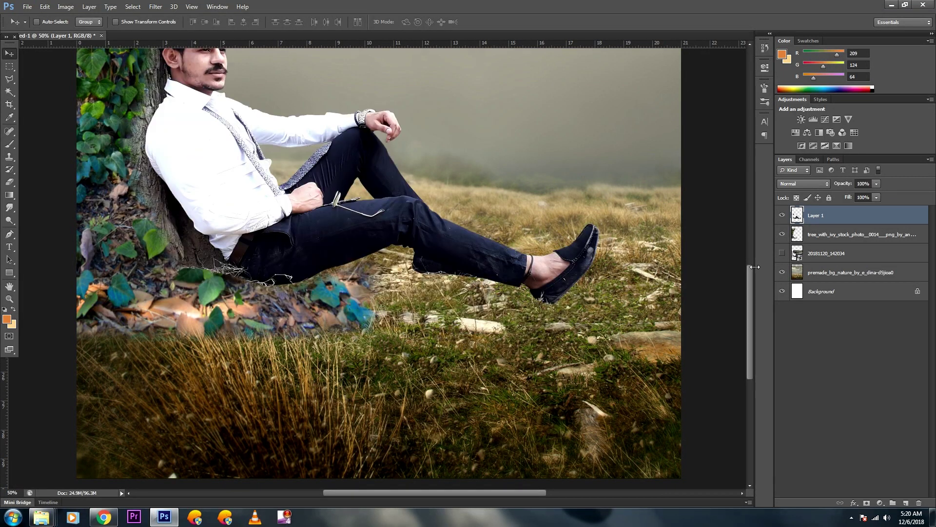
{"action": "left_click", "coordinate": [782, 253]}
Rasterize the 20181120_142034 layer and erase the forest around the man with a soft eraser
{"action": "key", "text": "ctrl+minus"}
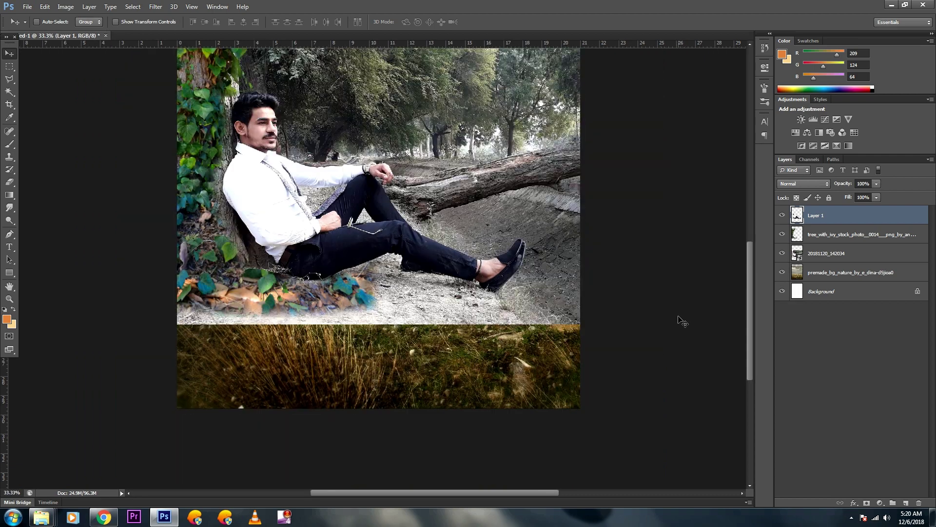
{"action": "key", "text": "ctrl+minus"}
{"action": "left_click", "coordinate": [10, 182]}
{"action": "right_click", "coordinate": [352, 222]}
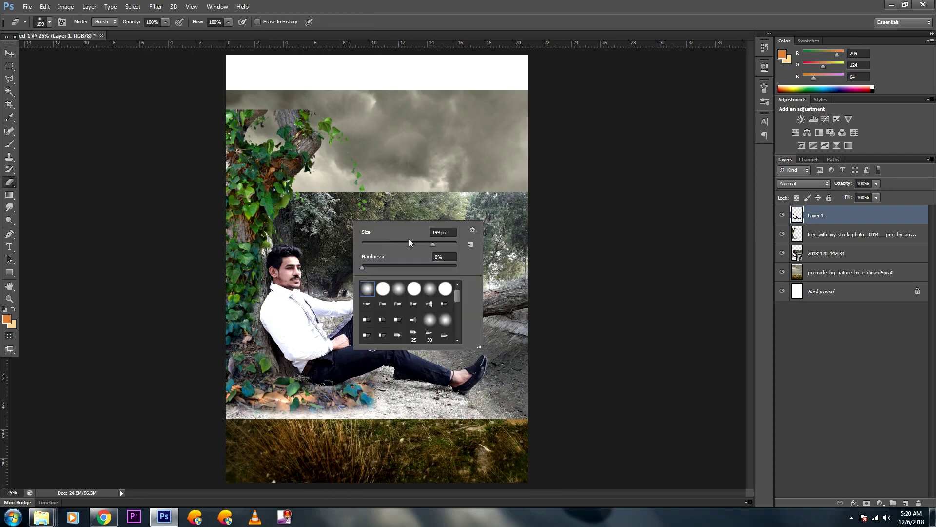
{"action": "key", "text": "Return"}
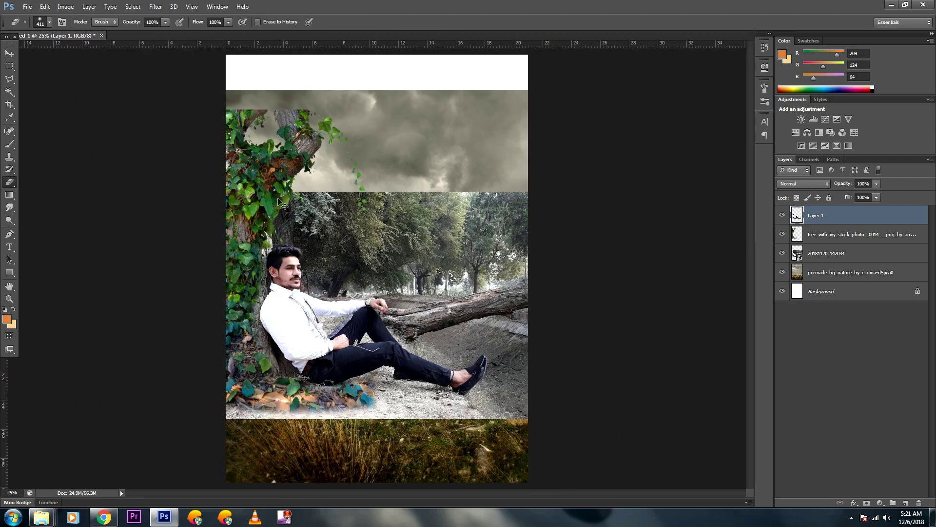
{"action": "left_click", "coordinate": [834, 277]}
{"action": "left_click", "coordinate": [829, 253]}
{"action": "left_click", "coordinate": [312, 210]}
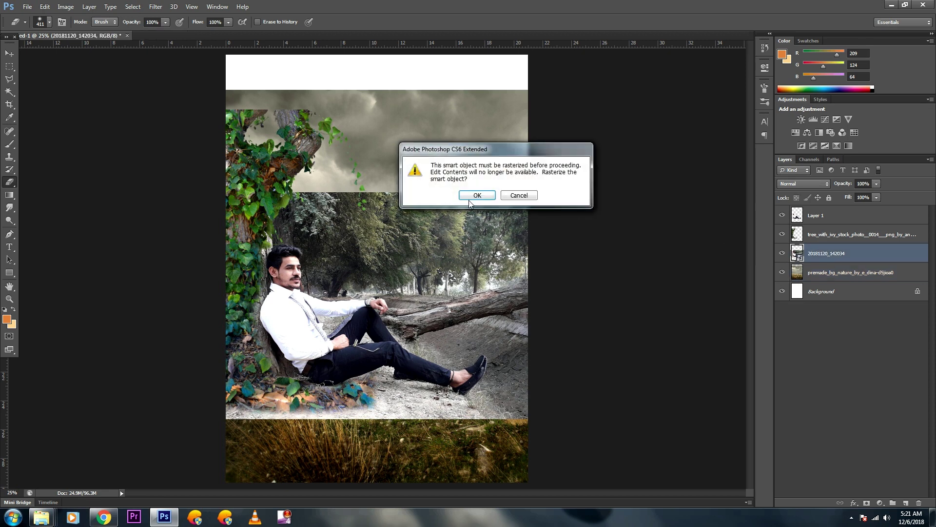
{"action": "key", "text": "Return"}
{"action": "mouse_move", "coordinate": [298, 202]}
{"action": "left_mouse_down"}
{"action": "mouse_move", "coordinate": [315, 280]}
{"action": "mouse_move", "coordinate": [454, 314]}
{"action": "mouse_move", "coordinate": [518, 297]}
{"action": "mouse_move", "coordinate": [533, 361]}
{"action": "mouse_move", "coordinate": [517, 427]}
{"action": "mouse_move", "coordinate": [249, 429]}
{"action": "left_mouse_up"}
Soften the photo's hard bottom edge into the grass and set its blend mode to Overlay
{"action": "left_click_drag", "start_coordinate": [395, 411], "coordinate": [511, 404]}
{"action": "left_click", "coordinate": [804, 183]}
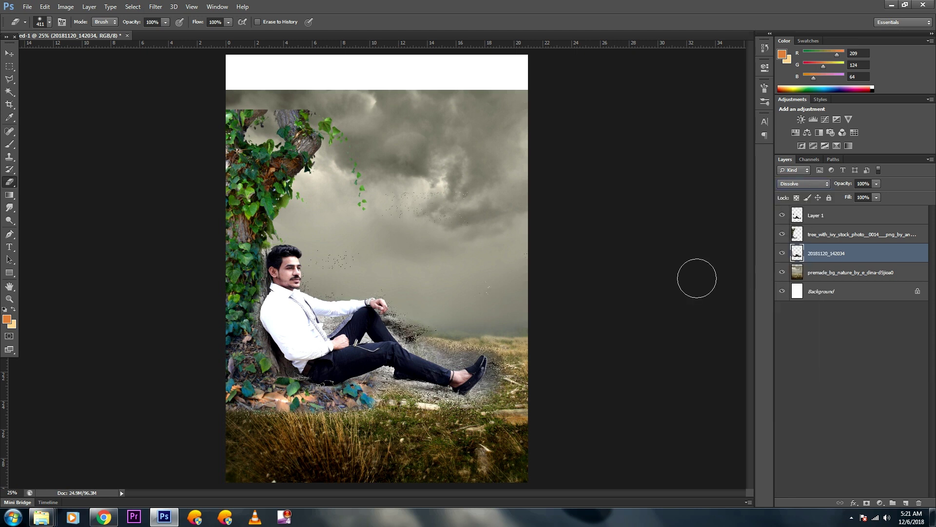
{"action": "key", "text": "Down"}
{"action": "key", "text": "Down"}
{"action": "key", "text": "Down"}
{"action": "key", "text": "Down"}
{"action": "key", "text": "Down"}
{"action": "key", "text": "Down"}
{"action": "key", "text": "Down"}
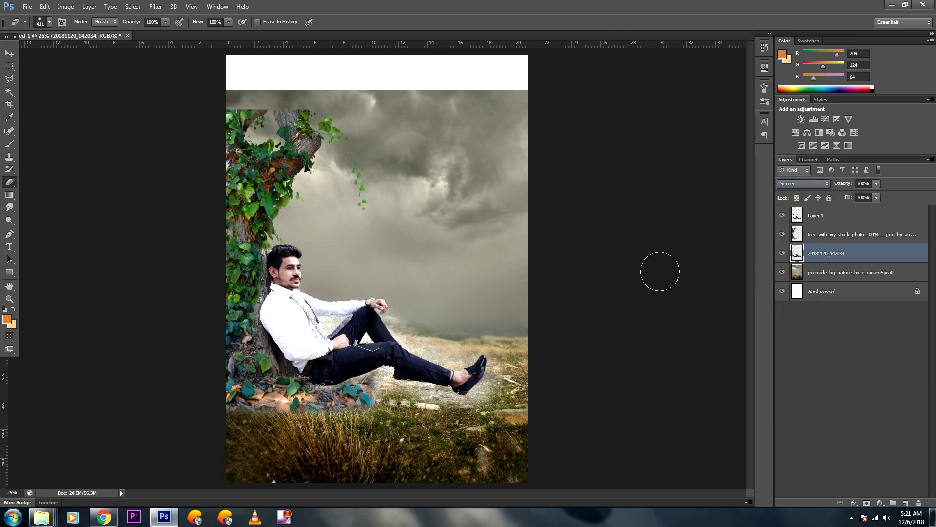
{"action": "key", "text": "Down"}
{"action": "key", "text": "Down"}
{"action": "key", "text": "Down"}
{"action": "key", "text": "Down"}
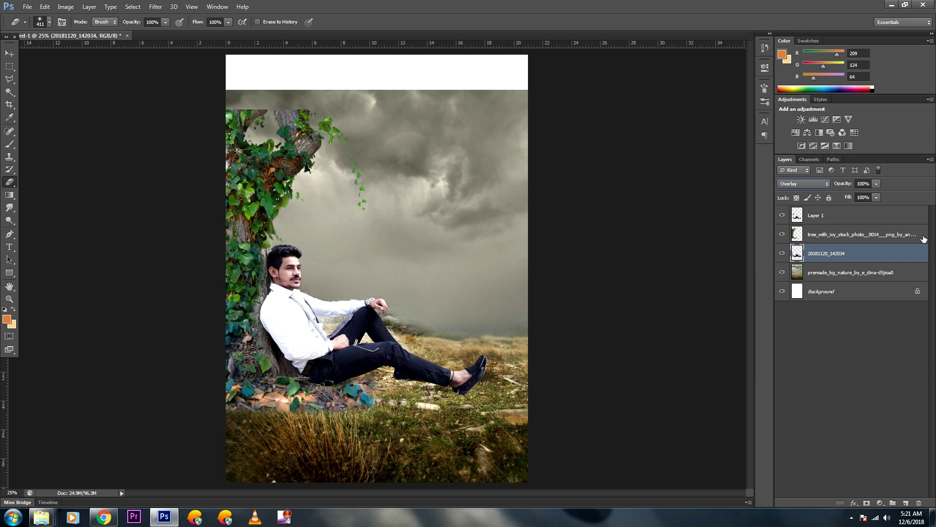
{"action": "left_click", "coordinate": [826, 236]}
Erase the ivy tree's bottom-left edge with the grass brush preset enlarged to 360 px
{"action": "right_click", "coordinate": [349, 222]}
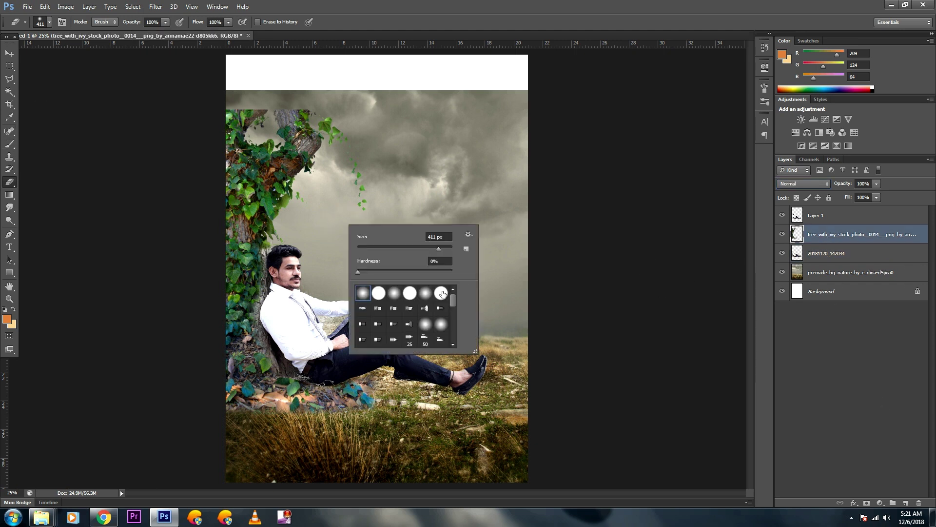
{"action": "left_click_drag", "start_coordinate": [455, 299], "coordinate": [455, 321]}
{"action": "left_click", "coordinate": [441, 318]}
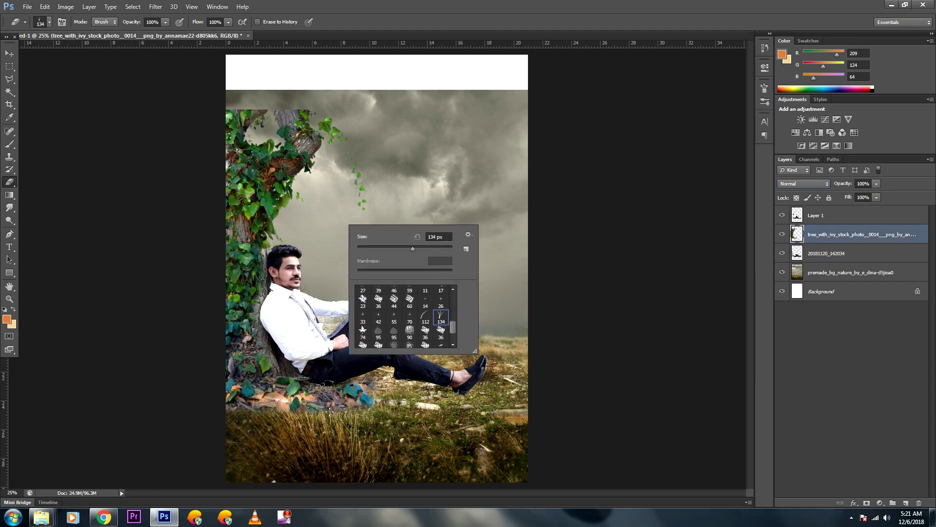
{"action": "key", "text": "Return"}
{"action": "right_click", "coordinate": [412, 415]}
{"action": "key", "text": "Return"}
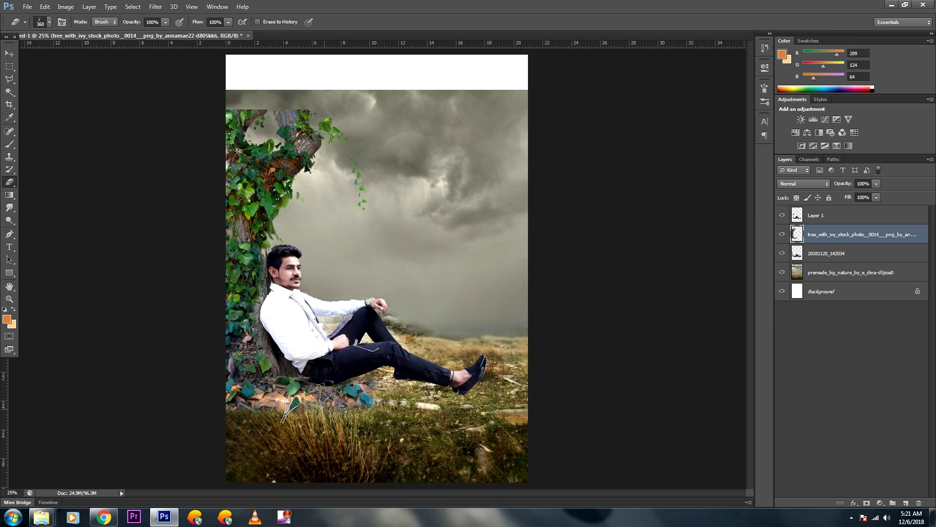
{"action": "left_click_drag", "start_coordinate": [266, 392], "coordinate": [417, 391]}
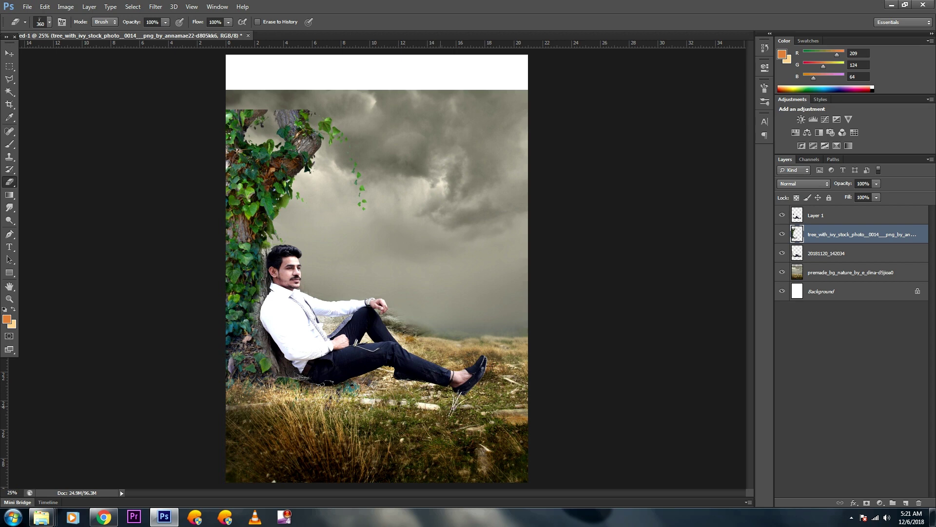
{"action": "key", "text": "alt+bracketright"}
{"action": "scroll", "coordinate": [497, 431], "scroll_direction": "up", "scroll_amount": 2}
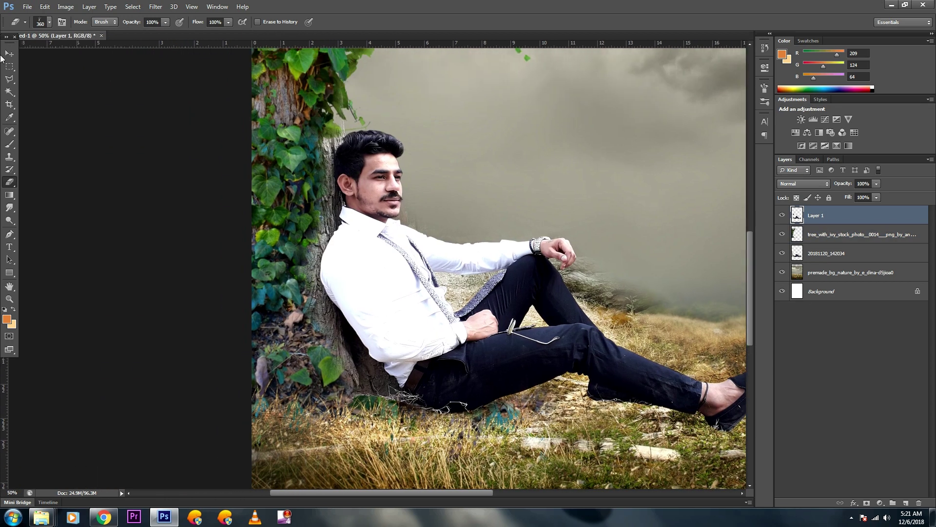
Nudge the man and the 20181120_142034 layer left and down together
{"action": "left_click", "coordinate": [9, 53]}
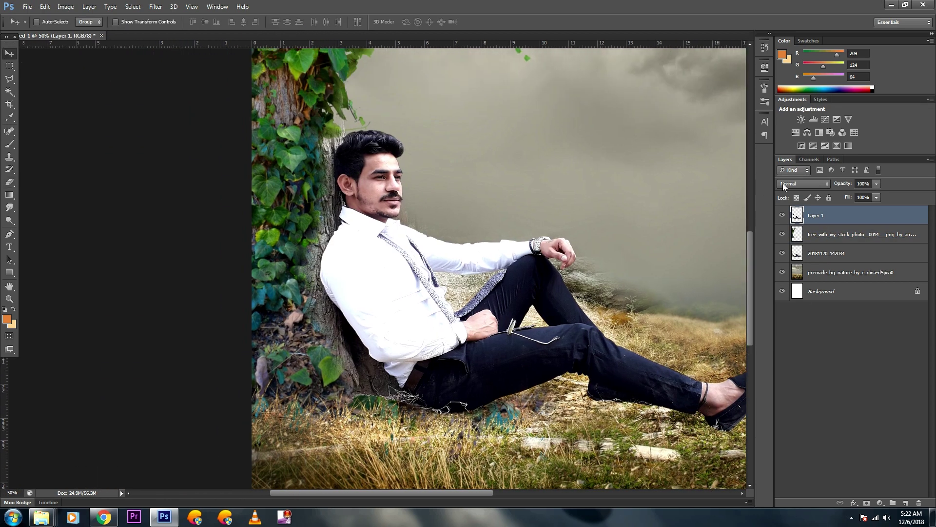
{"action": "key", "text": "shift+Left"}
{"action": "key", "text": "shift+Left"}
{"action": "key", "text": "shift+Left"}
{"action": "key", "text": "shift+Left"}
{"action": "key", "text": "shift+Left"}
{"action": "key", "text": "shift+Left"}
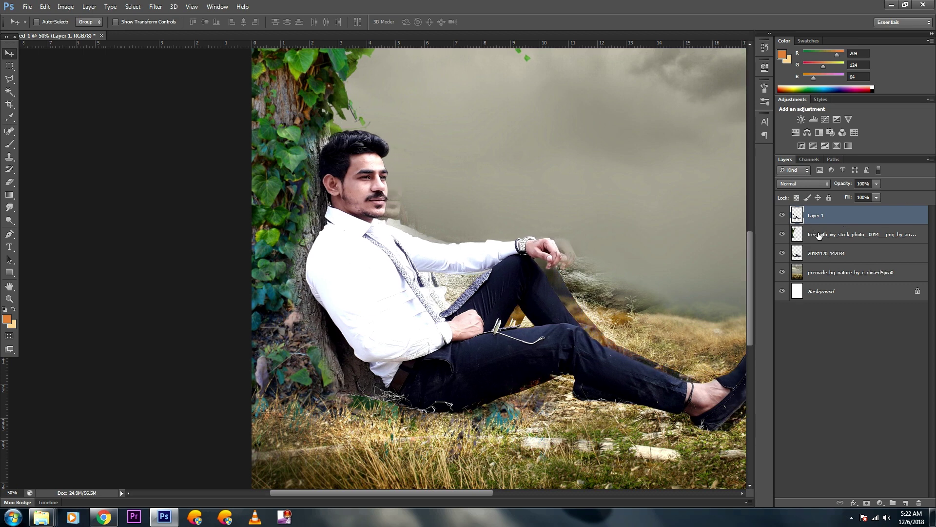
{"action": "key", "text": "shift+Right"}
{"action": "key", "text": "shift+Right"}
{"action": "key", "text": "shift+Right"}
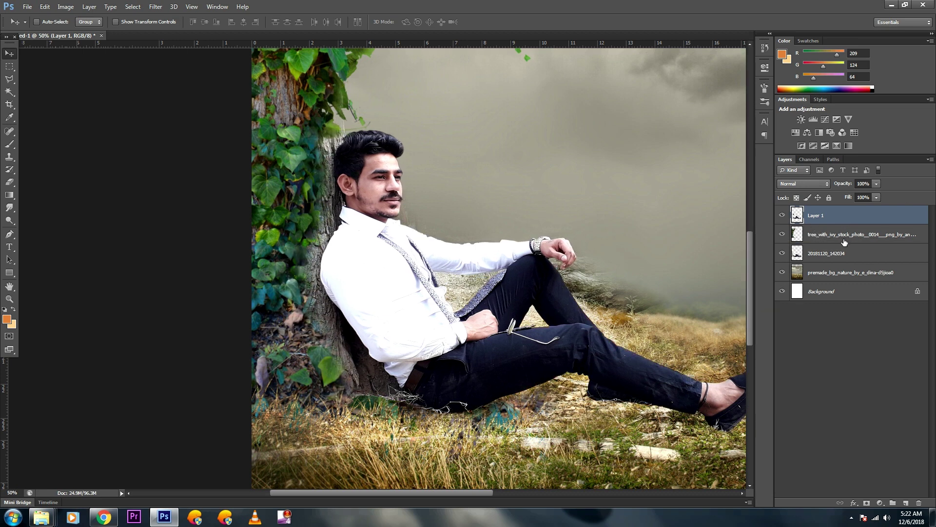
{"action": "left_click", "coordinate": [827, 253], "text": "ctrl"}
{"action": "key", "text": "shift+Left"}
{"action": "key", "text": "shift+Left"}
{"action": "key", "text": "shift+Left"}
{"action": "key", "text": "shift+Left"}
{"action": "key", "text": "shift+Left"}
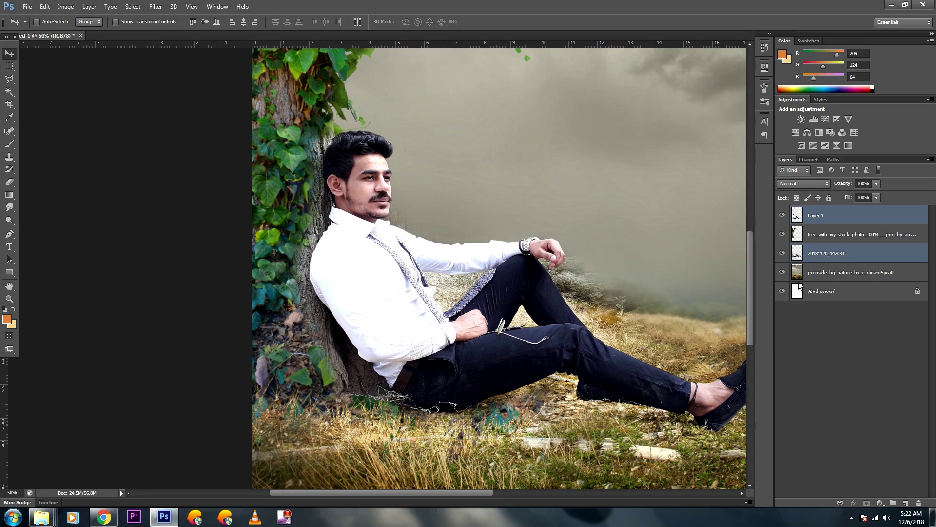
{"action": "key", "text": "shift+Down"}
{"action": "key", "text": "shift+Down"}
{"action": "key", "text": "shift+Down"}
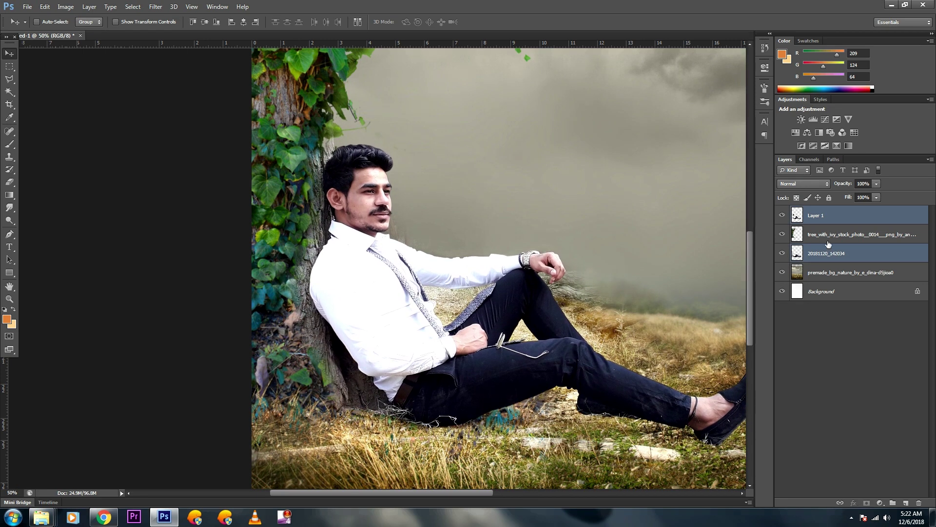
Shift the tree and man right, then fine-tune the man and 20181120_142034 layers horizontally
{"action": "left_click", "coordinate": [824, 239]}
{"action": "left_click", "coordinate": [829, 215], "text": "shift"}
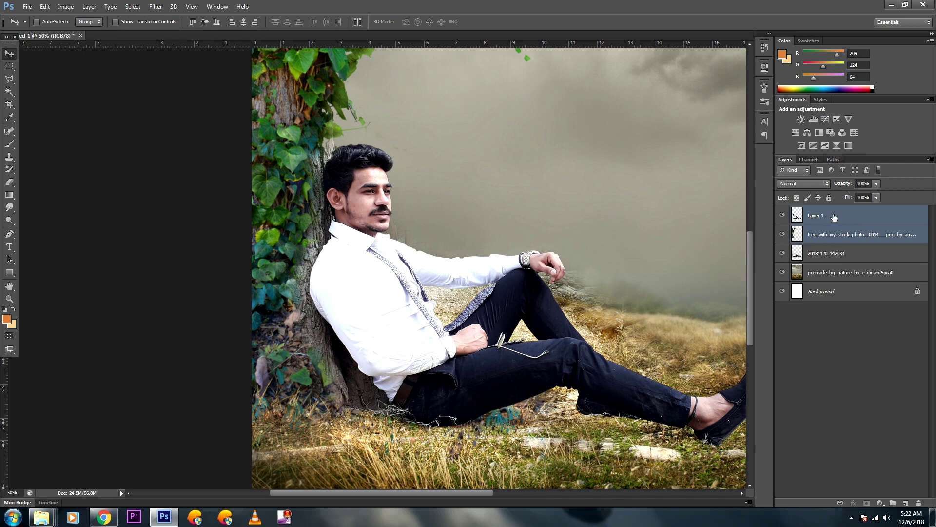
{"action": "key", "text": "ctrl+minus"}
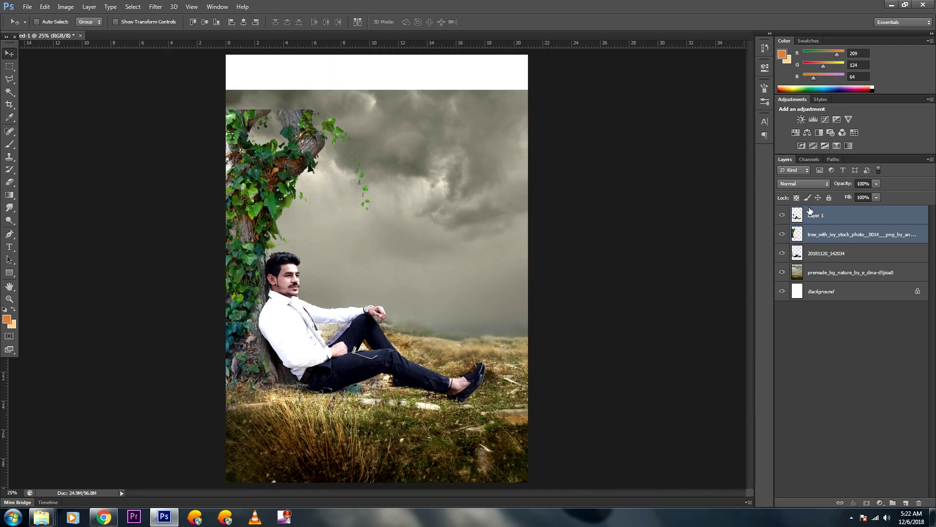
{"action": "key", "text": "shift+Right"}
{"action": "key", "text": "shift+Right"}
{"action": "key", "text": "shift+Right"}
{"action": "key", "text": "shift+Right"}
{"action": "key", "text": "shift+Right"}
{"action": "key", "text": "shift+Right"}
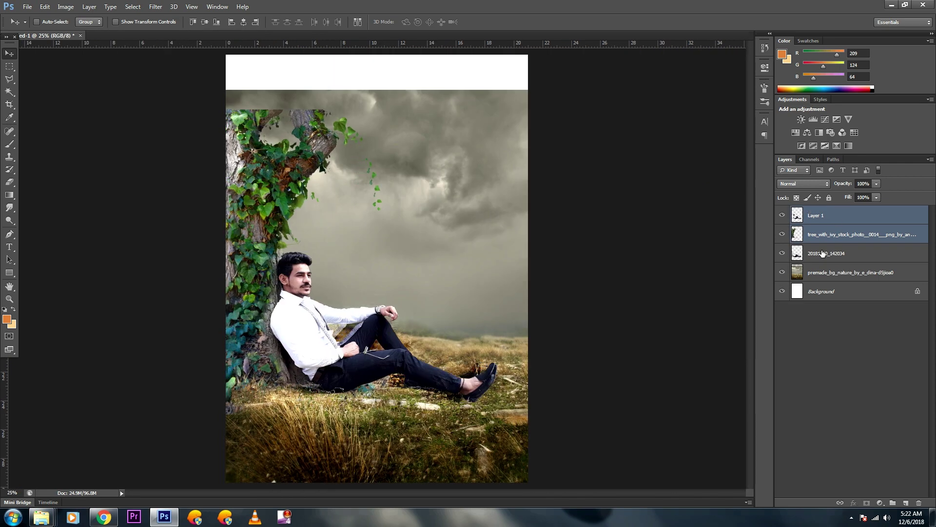
{"action": "left_click", "coordinate": [823, 253]}
{"action": "left_click", "coordinate": [832, 218], "text": "ctrl"}
{"action": "key", "text": "shift+Left"}
{"action": "key", "text": "shift+Left"}
{"action": "key", "text": "shift+Left"}
{"action": "key", "text": "shift+Left"}
{"action": "key", "text": "shift+Left"}
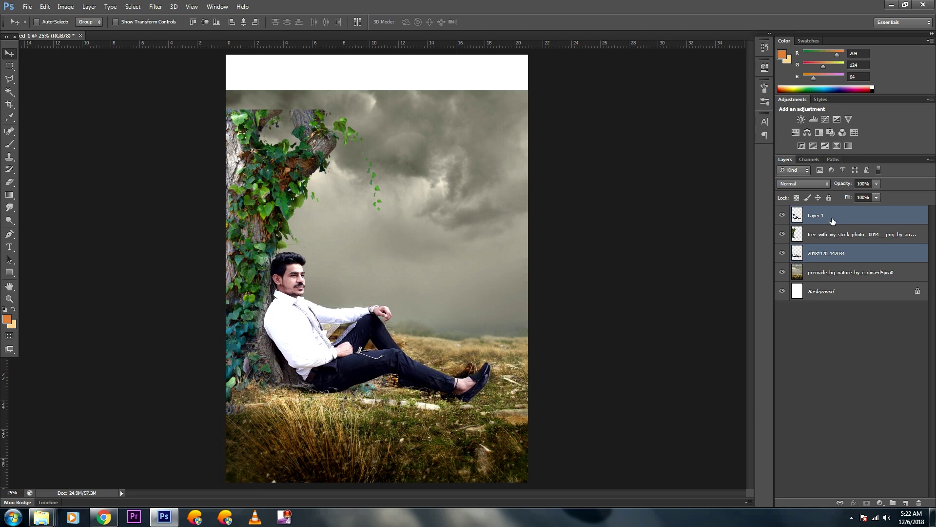
{"action": "key", "text": "shift+Right"}
{"action": "key", "text": "shift+Right"}
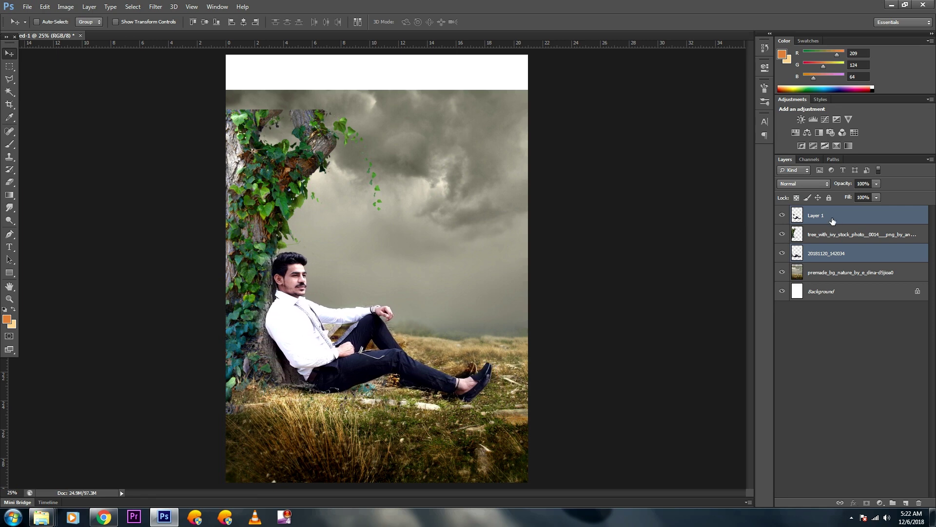
{"action": "key", "text": "ctrl+plus"}
{"action": "key", "text": "ctrl+plus"}
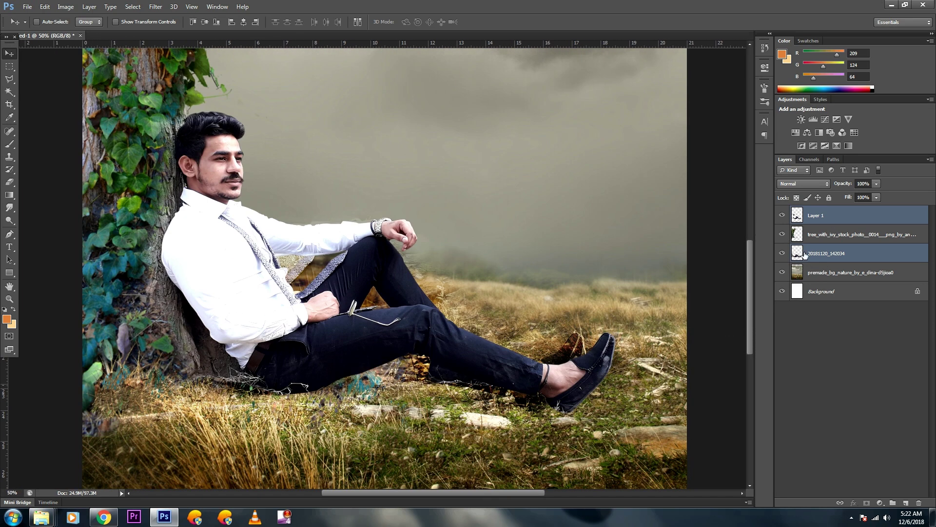
{"action": "left_click", "coordinate": [829, 258]}
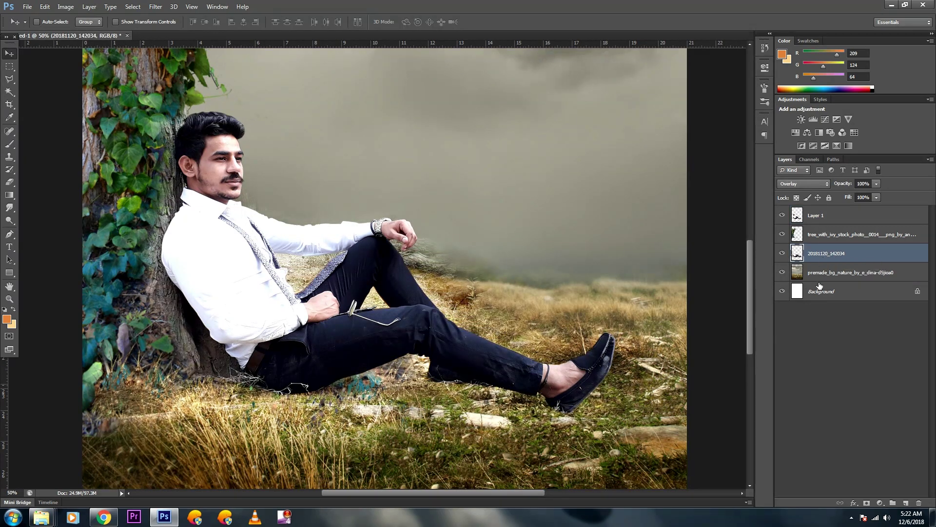
Erase around the man's legs on the 20181120_142034 layer with a 360 px soft round brush
{"action": "left_click", "coordinate": [10, 182]}
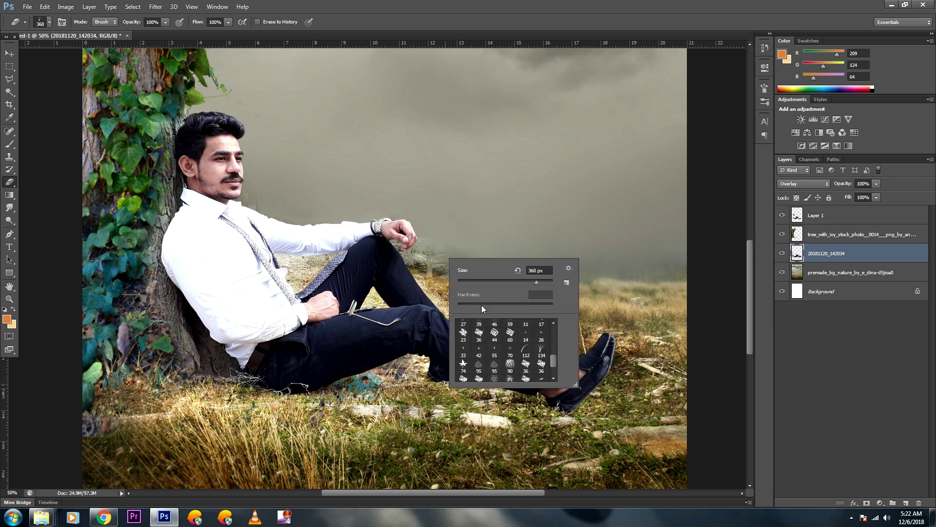
{"action": "right_click", "coordinate": [515, 273]}
{"action": "scroll", "coordinate": [536, 351], "scroll_direction": "up", "scroll_amount": 10}
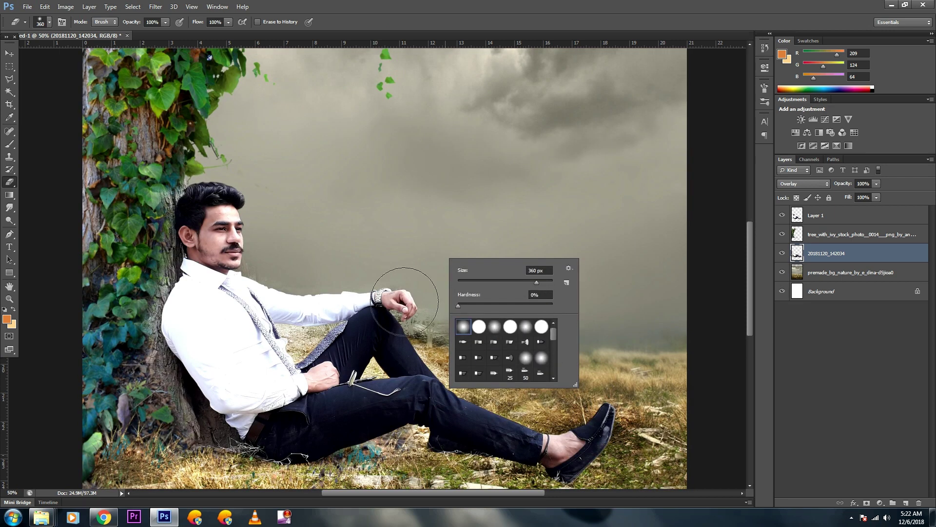
{"action": "left_click", "coordinate": [407, 283]}
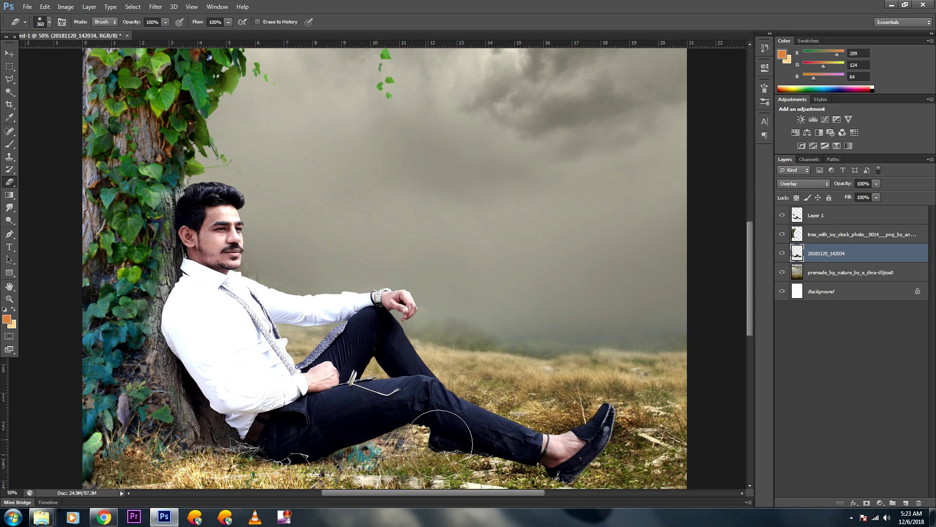
{"action": "mouse_move", "coordinate": [666, 356]}
{"action": "left_mouse_down"}
{"action": "mouse_move", "coordinate": [668, 288]}
{"action": "mouse_move", "coordinate": [675, 304]}
{"action": "left_mouse_up"}
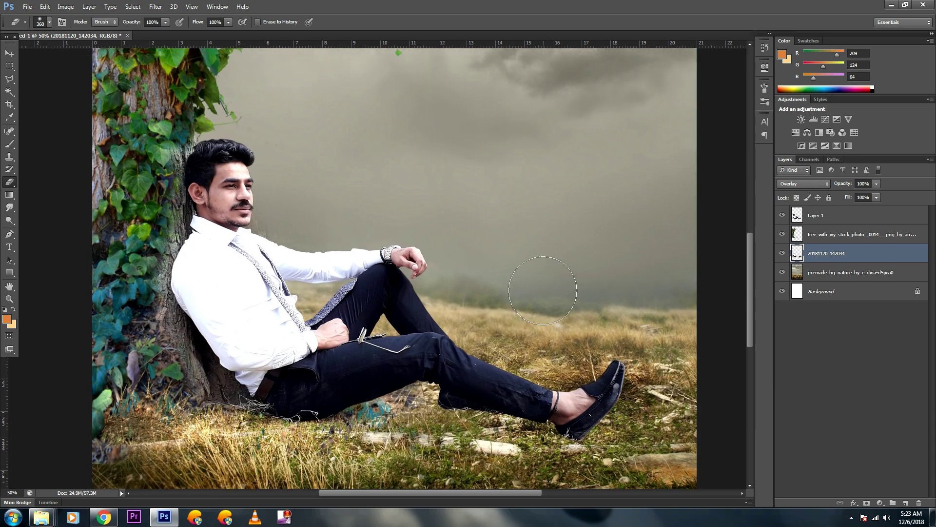
{"action": "key", "text": "ctrl+minus"}
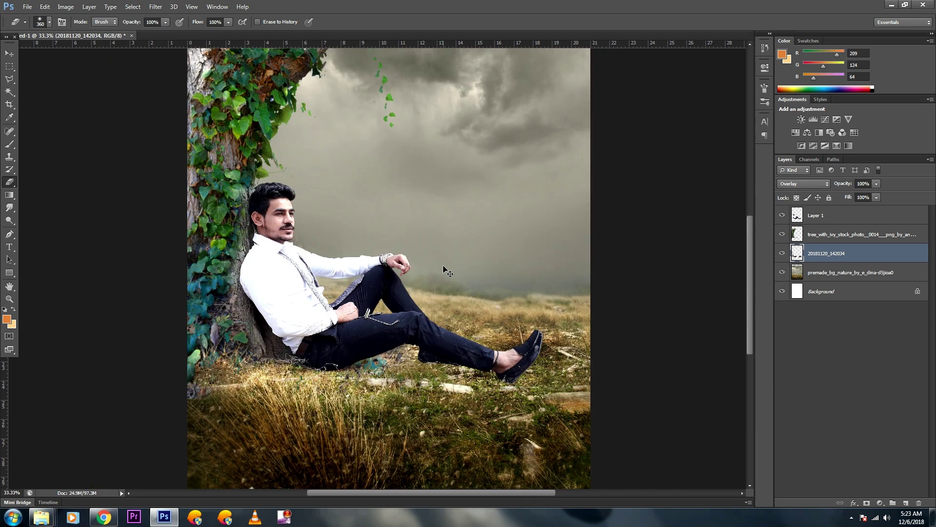
{"action": "key", "text": "ctrl+minus"}
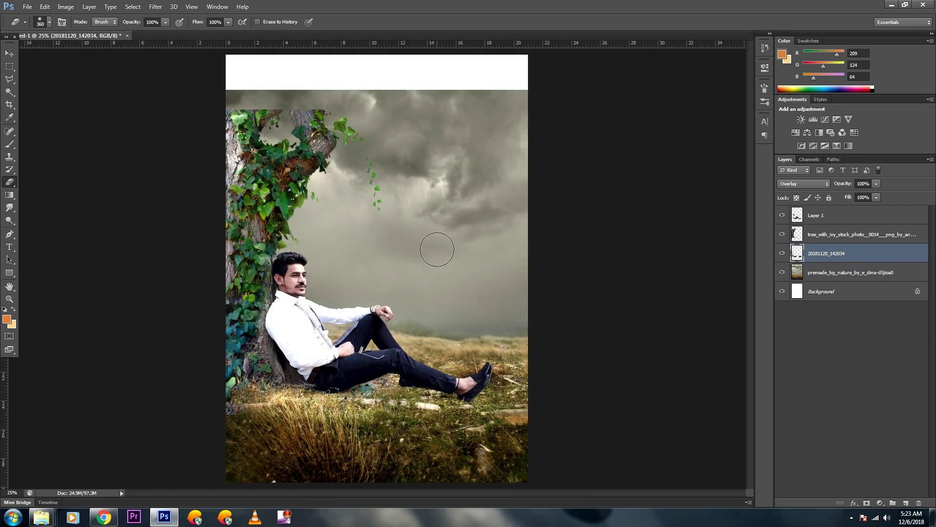
{"action": "left_click", "coordinate": [837, 236]}
{"action": "key", "text": "ctrl+u"}
Lower the saturation of the ivy tree and the premade_bg_nature background with Hue/Saturation
{"action": "left_click_drag", "start_coordinate": [791, 293], "coordinate": [779, 300]}
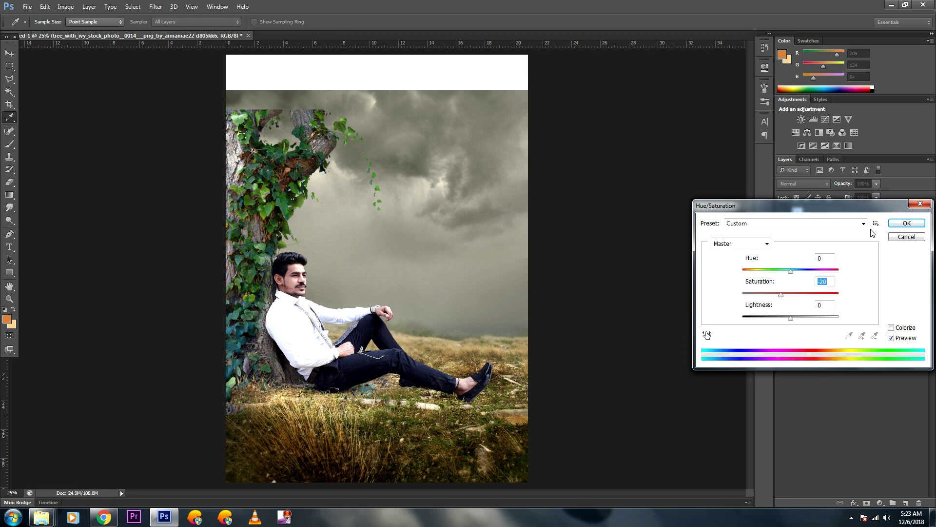
{"action": "left_click", "coordinate": [906, 223]}
{"action": "key", "text": "e"}
{"action": "left_click", "coordinate": [823, 278]}
{"action": "key", "text": "ctrl+u"}
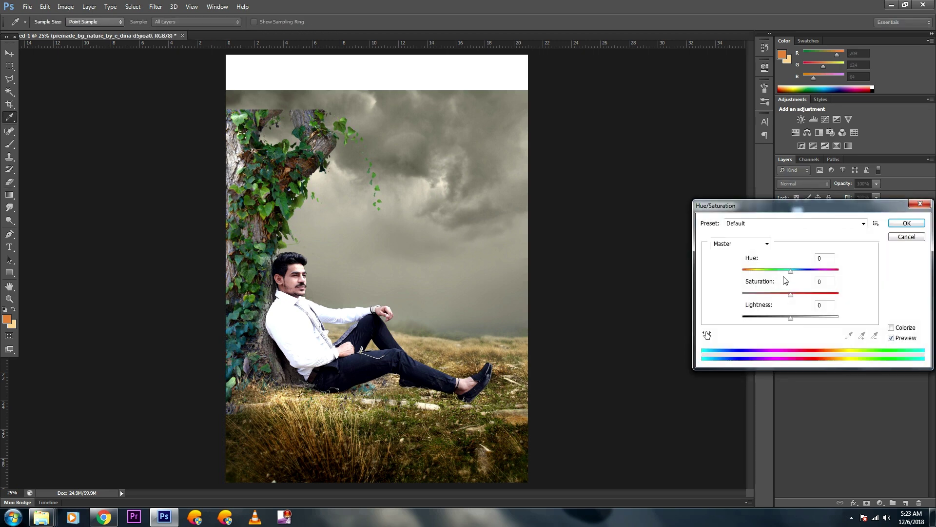
{"action": "left_click_drag", "start_coordinate": [786, 294], "coordinate": [773, 295]}
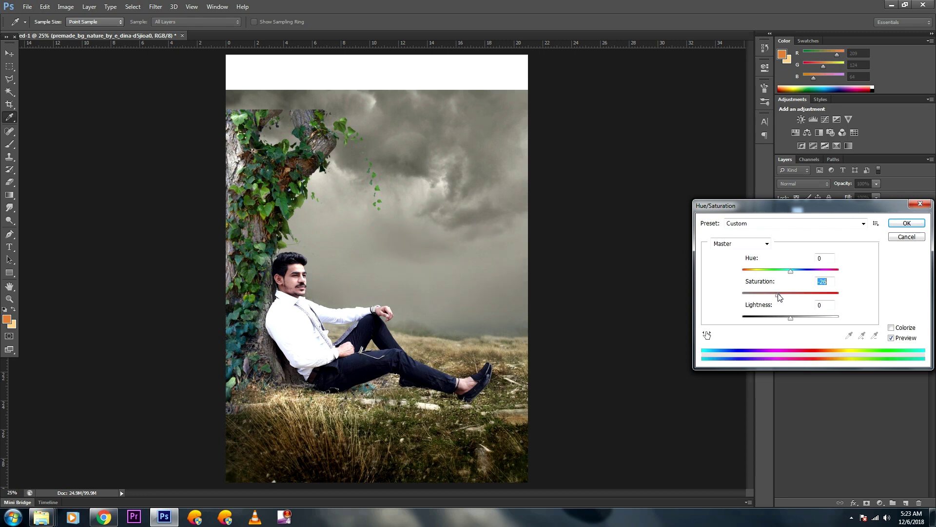
{"action": "left_click", "coordinate": [897, 223]}
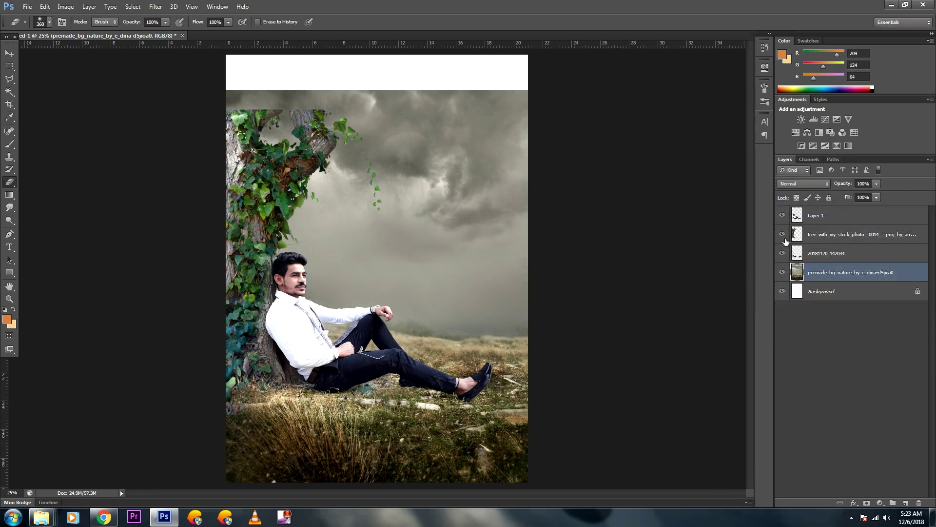
{"action": "left_click_drag", "start_coordinate": [782, 215], "coordinate": [782, 253]}
Erase the background's cloudy sky to white with a 1521 px eraser
{"action": "mouse_move", "coordinate": [305, 125]}
{"action": "left_mouse_down"}
{"action": "mouse_move", "coordinate": [313, 122]}
{"action": "mouse_move", "coordinate": [242, 98]}
{"action": "mouse_move", "coordinate": [351, 131]}
{"action": "left_mouse_up"}
{"action": "right_click", "coordinate": [351, 131]}
{"action": "left_click", "coordinate": [455, 155]}
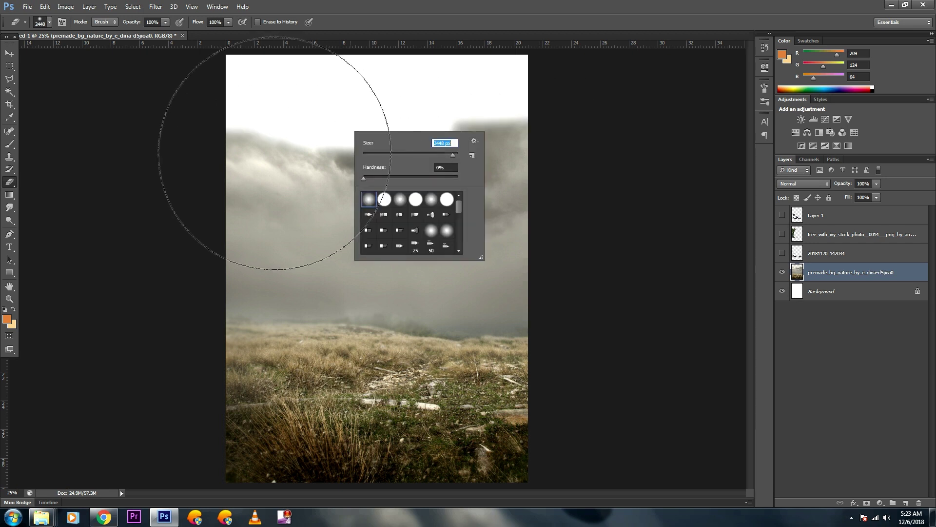
{"action": "left_click_drag", "start_coordinate": [435, 100], "coordinate": [427, 100]}
{"action": "mouse_move", "coordinate": [302, 126]}
{"action": "left_mouse_down"}
{"action": "mouse_move", "coordinate": [477, 180]}
{"action": "mouse_move", "coordinate": [301, 191]}
{"action": "mouse_move", "coordinate": [560, 194]}
{"action": "left_mouse_up"}
{"action": "right_click", "coordinate": [488, 206]}
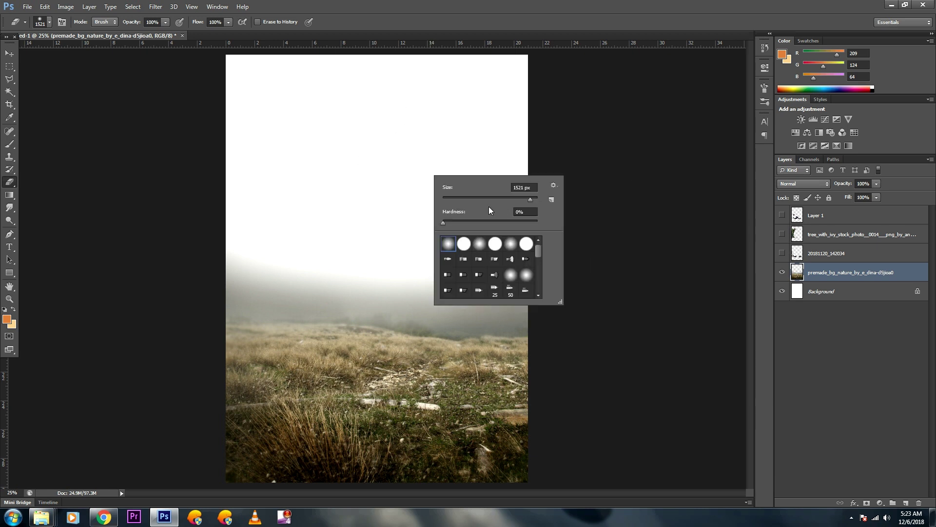
{"action": "mouse_move", "coordinate": [259, 268]}
{"action": "left_mouse_down"}
{"action": "mouse_move", "coordinate": [293, 268]}
{"action": "mouse_move", "coordinate": [234, 285]}
{"action": "mouse_move", "coordinate": [410, 286]}
{"action": "mouse_move", "coordinate": [532, 309]}
{"action": "mouse_move", "coordinate": [445, 314]}
{"action": "mouse_move", "coordinate": [289, 299]}
{"action": "mouse_move", "coordinate": [391, 318]}
{"action": "left_mouse_up"}
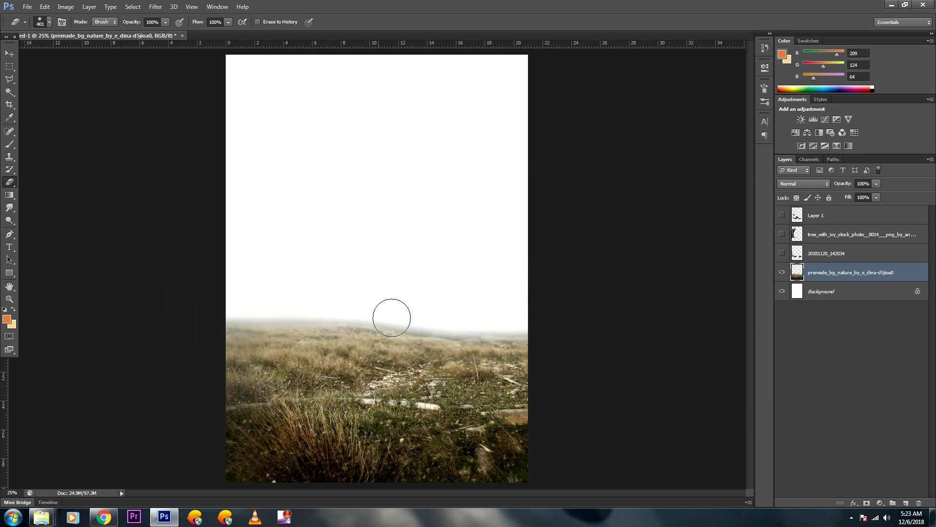
Unhide the upper layers, erase the 20181120_142034 layer along the grass, and place the Jungle-Tree PNG
{"action": "left_click_drag", "start_coordinate": [782, 216], "coordinate": [781, 253]}
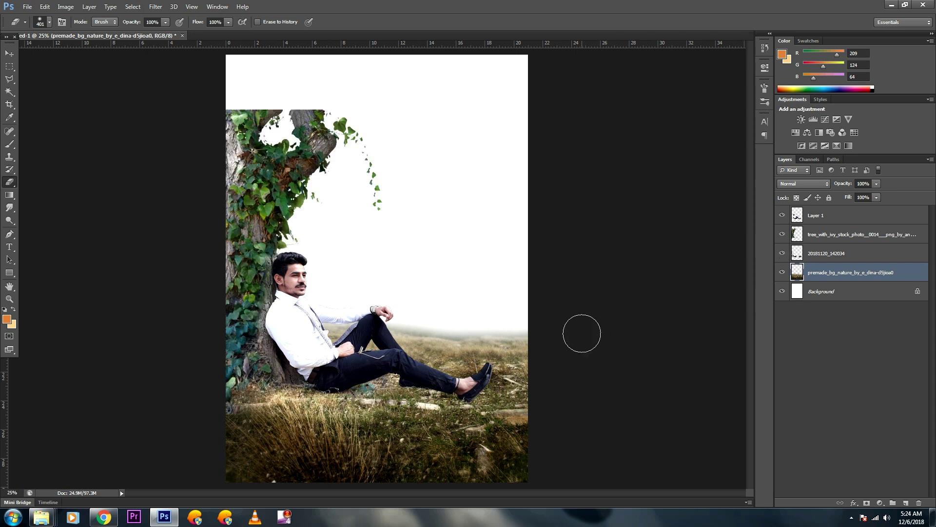
{"action": "left_click", "coordinate": [829, 253]}
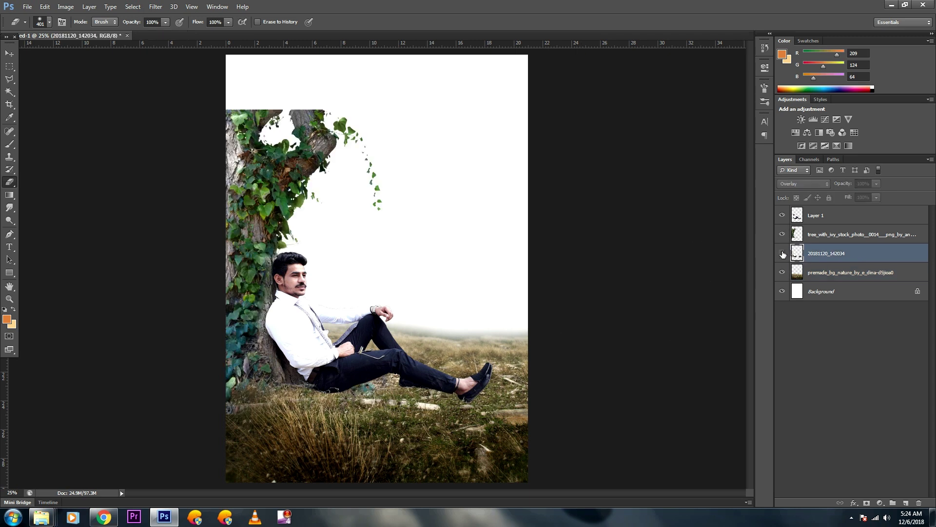
{"action": "left_click_drag", "start_coordinate": [264, 412], "coordinate": [340, 415]}
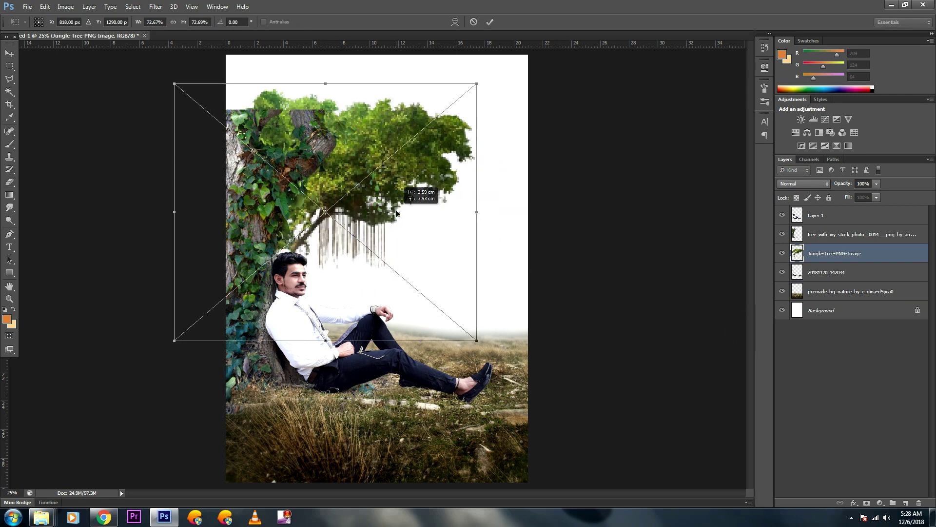
{"action": "key", "text": "Return"}
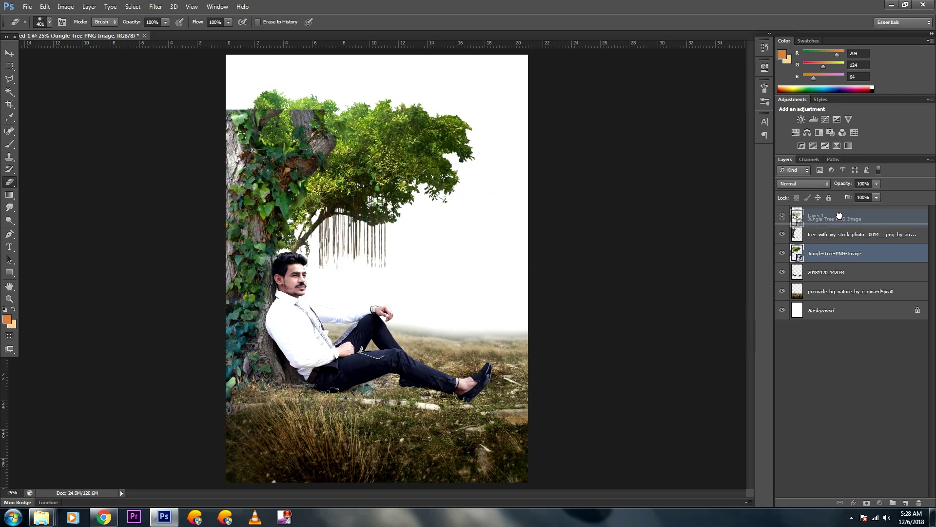
Enlarge the jungle tree to about 116%, shift it left, and move its layer below the ivy tree
{"action": "key", "text": "v"}
{"action": "key", "text": "ctrl+t"}
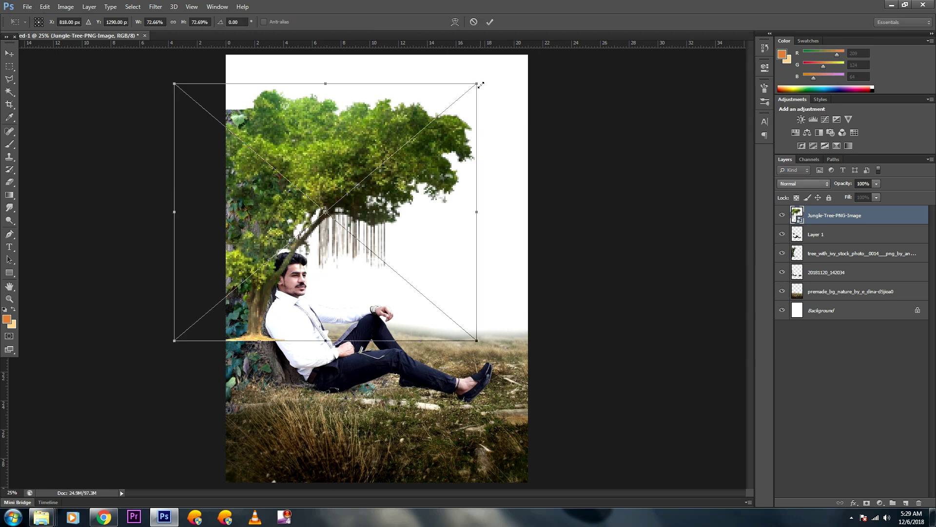
{"action": "left_click_drag", "start_coordinate": [481, 83], "coordinate": [637, 48]}
{"action": "left_click_drag", "start_coordinate": [481, 154], "coordinate": [384, 163]}
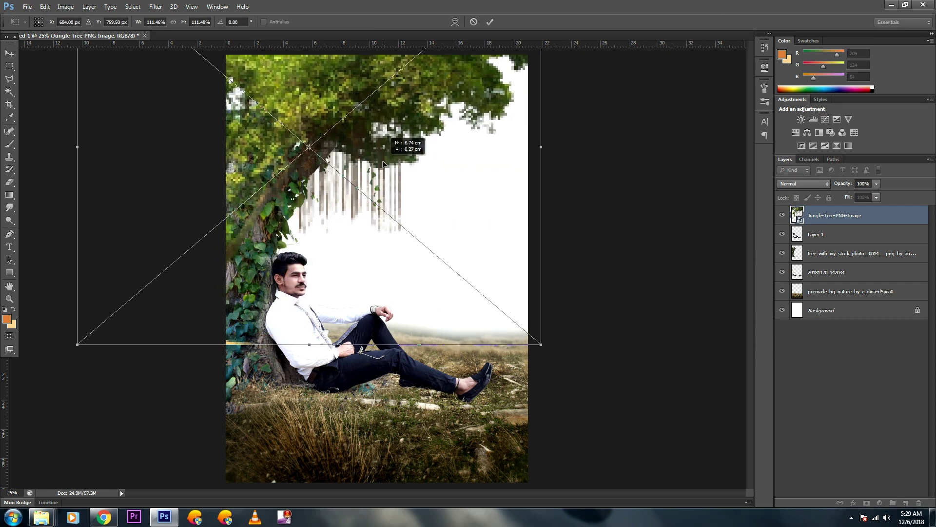
{"action": "left_click_drag", "start_coordinate": [541, 344], "coordinate": [561, 360]}
{"action": "left_click_drag", "start_coordinate": [487, 266], "coordinate": [489, 257]}
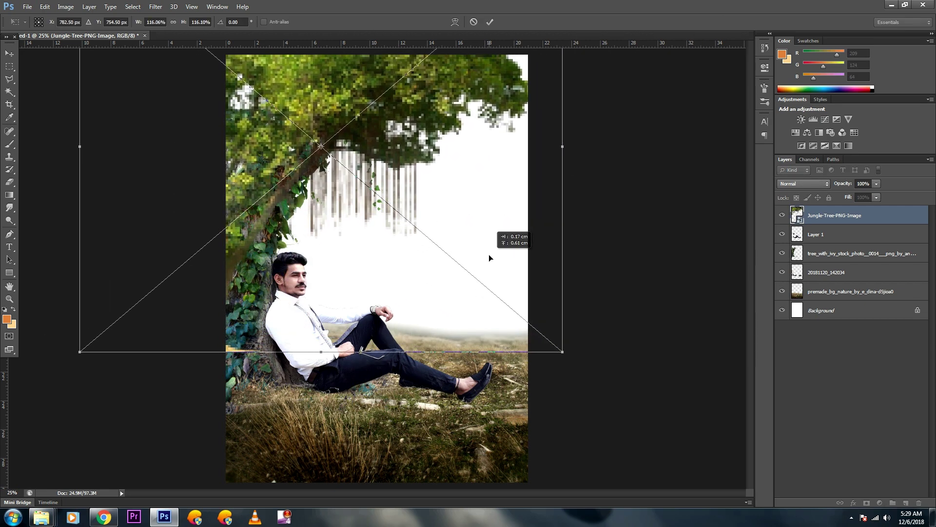
{"action": "key", "text": "Return"}
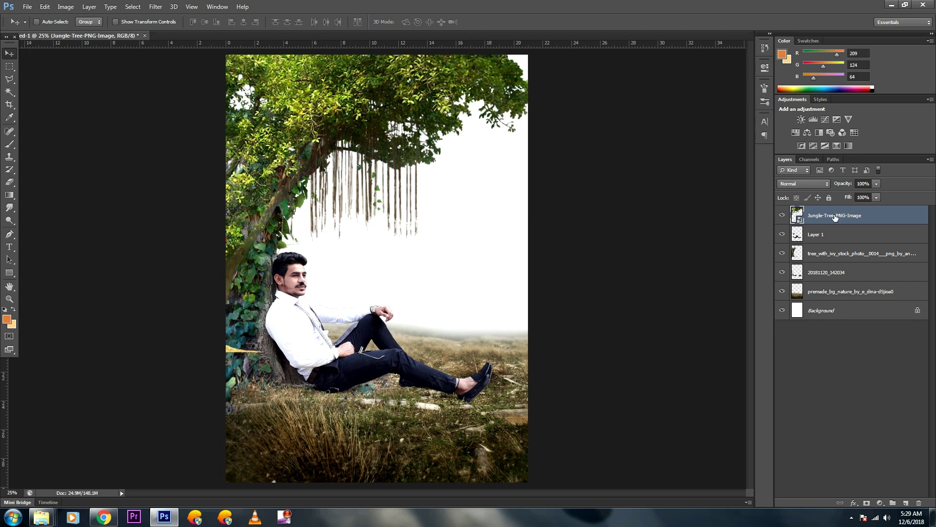
{"action": "left_click_drag", "start_coordinate": [835, 220], "coordinate": [828, 262]}
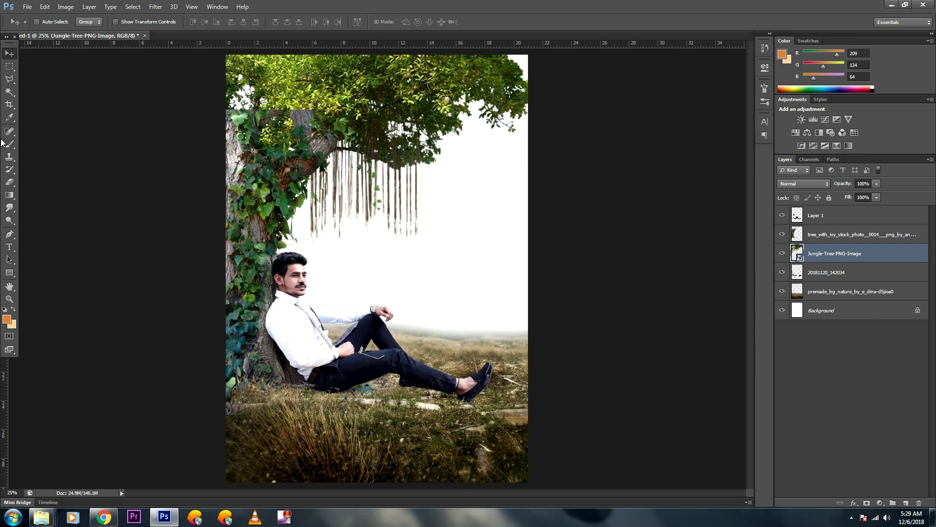
Rasterize the jungle tree and try erasing around the ivy tree's top, then undo those strokes
{"action": "left_click", "coordinate": [10, 181]}
{"action": "left_click", "coordinate": [349, 117]}
{"action": "left_click", "coordinate": [478, 194]}
{"action": "left_click", "coordinate": [349, 116]}
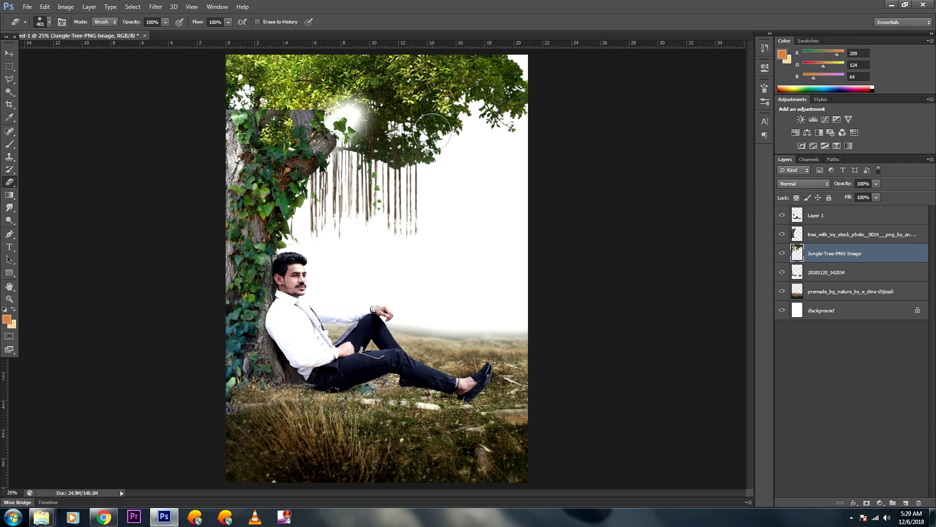
{"action": "left_click", "coordinate": [824, 236]}
{"action": "left_click_drag", "start_coordinate": [349, 113], "coordinate": [304, 205]}
{"action": "key", "text": "ctrl+z"}
{"action": "mouse_move", "coordinate": [342, 117]}
{"action": "left_mouse_down"}
{"action": "mouse_move", "coordinate": [240, 140]}
{"action": "mouse_move", "coordinate": [227, 170]}
{"action": "left_mouse_up"}
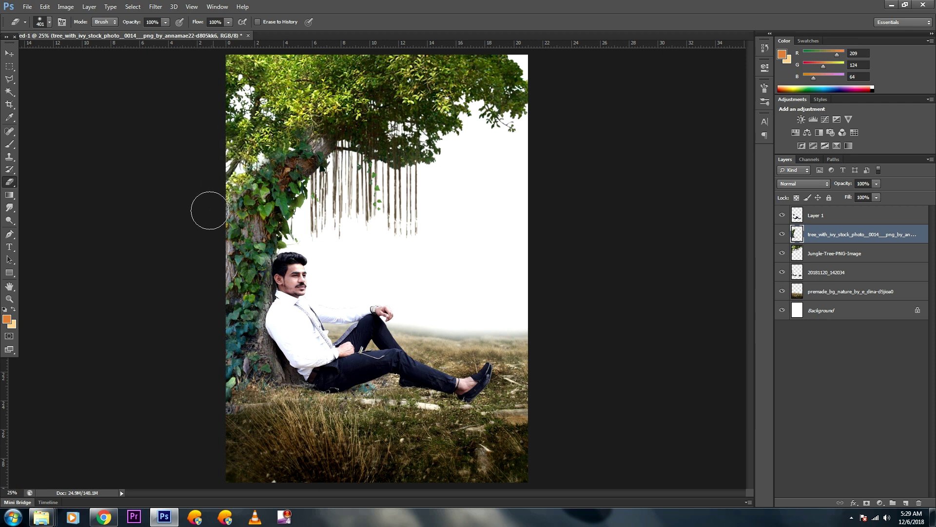
{"action": "mouse_move", "coordinate": [226, 170]}
{"action": "left_mouse_down"}
{"action": "mouse_move", "coordinate": [255, 162]}
{"action": "mouse_move", "coordinate": [202, 255]}
{"action": "mouse_move", "coordinate": [209, 299]}
{"action": "mouse_move", "coordinate": [247, 171]}
{"action": "left_mouse_up"}
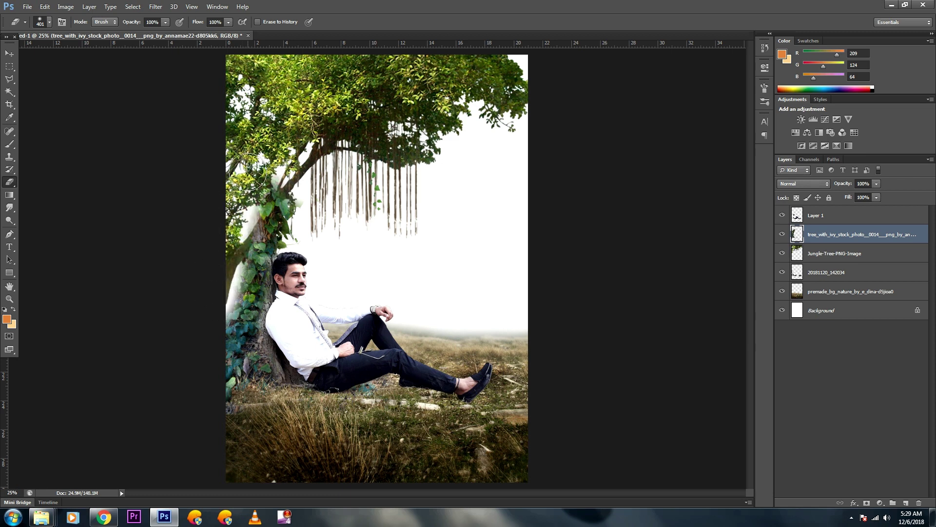
{"action": "key", "text": "ctrl+z"}
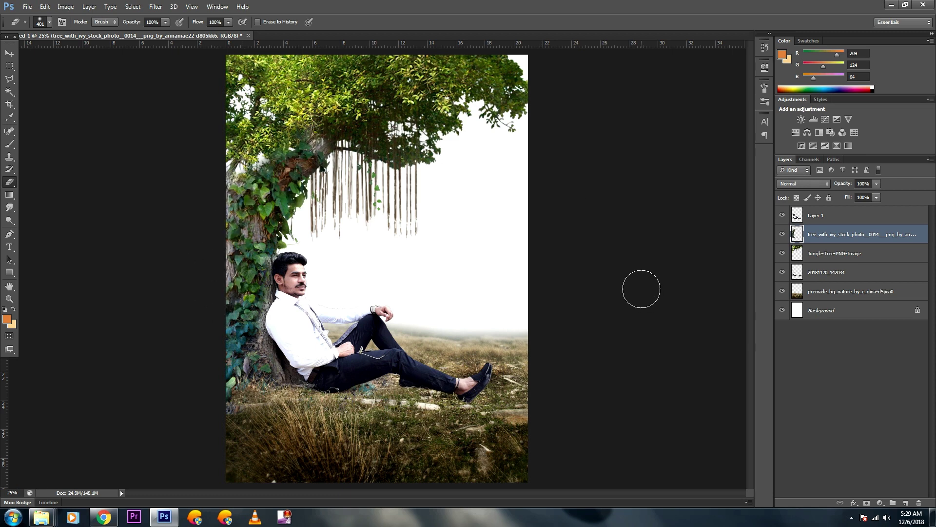
{"action": "key", "text": "ctrl+alt+z"}
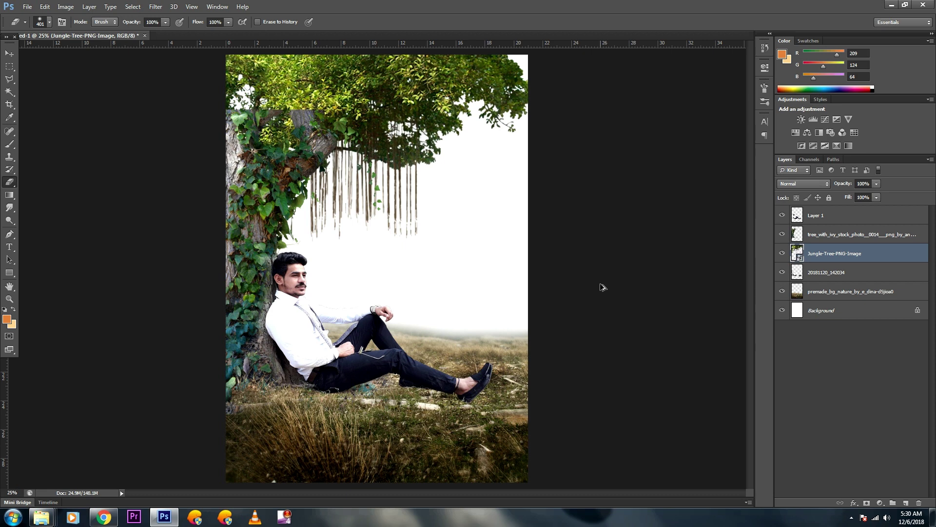
Move the jungle tree layer to the top, rasterize it, and erase its trunk to reveal the ivy
{"action": "left_click_drag", "start_coordinate": [812, 254], "coordinate": [814, 216]}
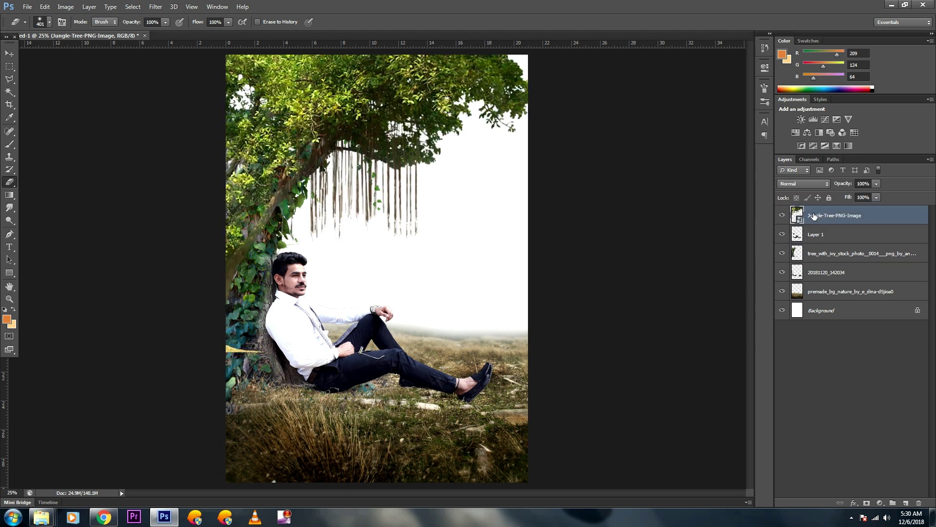
{"action": "left_click", "coordinate": [203, 243]}
{"action": "left_click", "coordinate": [468, 196]}
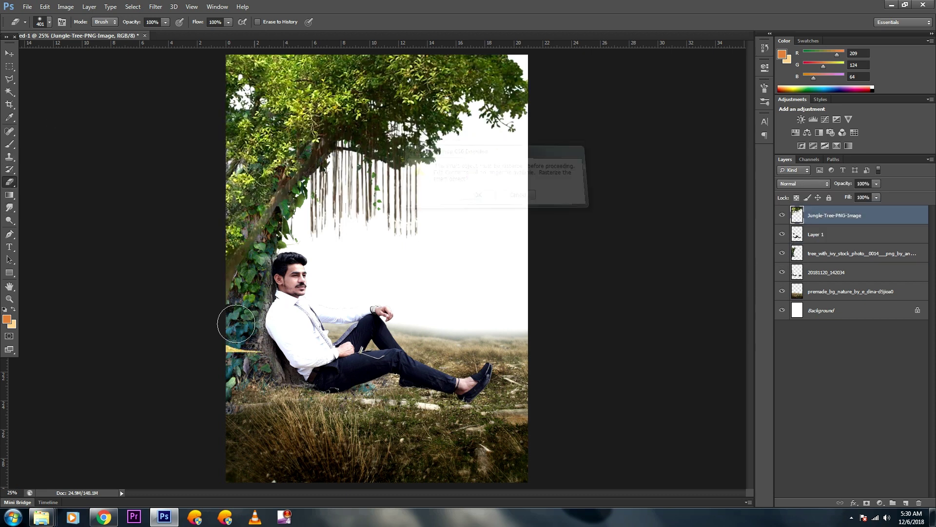
{"action": "left_click_drag", "start_coordinate": [250, 224], "coordinate": [232, 215]}
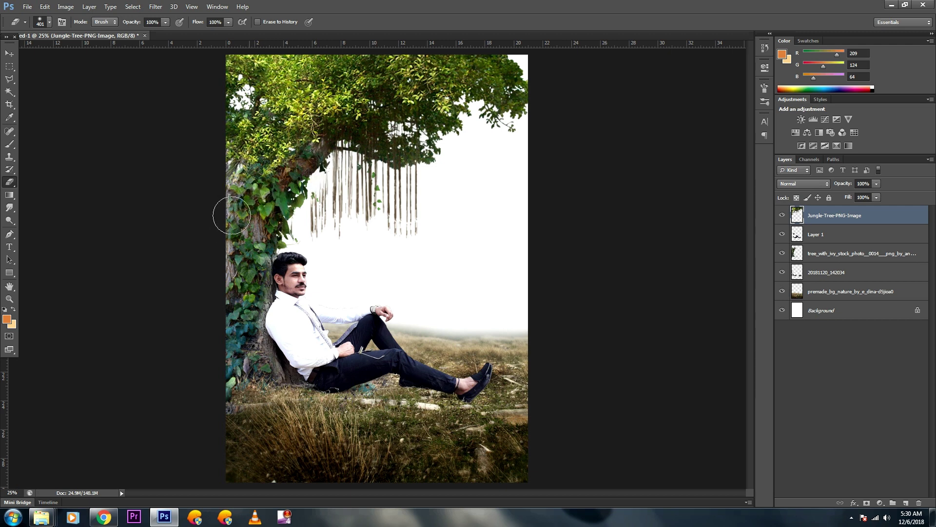
{"action": "key", "text": "ctrl+u"}
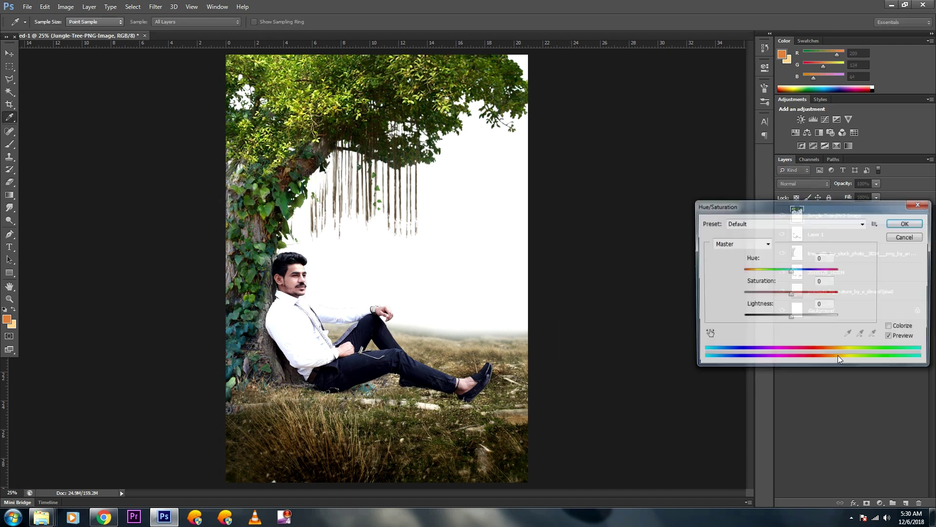
Lower the jungle tree's saturation and erase the hanging roots below its canopy
{"action": "left_click_drag", "start_coordinate": [790, 294], "coordinate": [769, 291]}
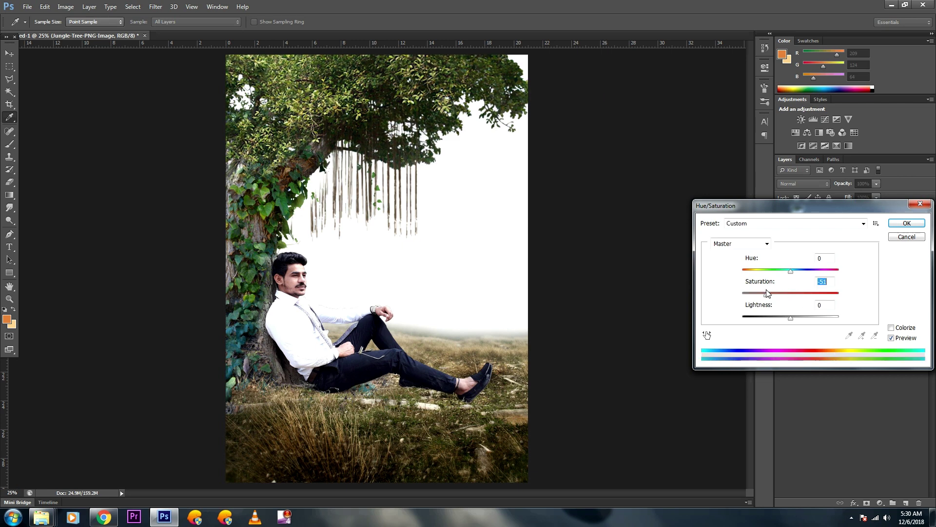
{"action": "left_click", "coordinate": [906, 223]}
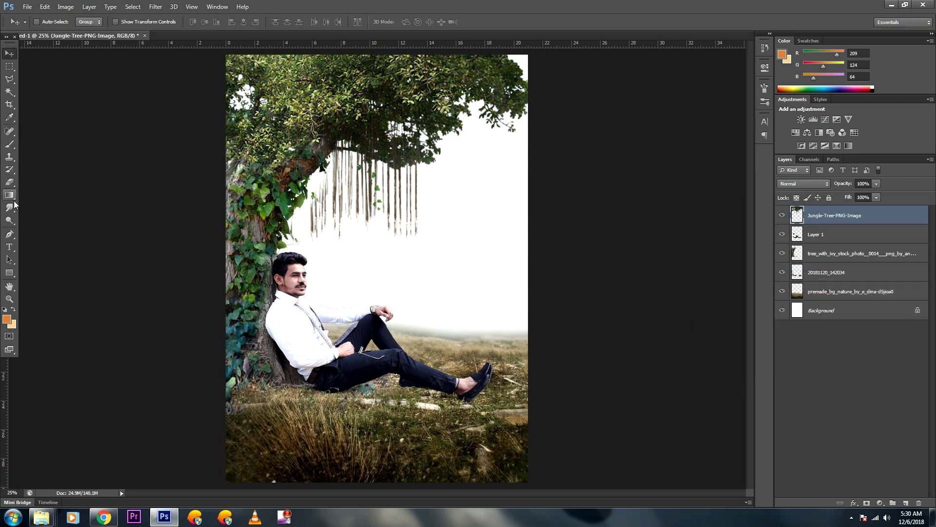
{"action": "left_click", "coordinate": [9, 181]}
{"action": "mouse_move", "coordinate": [452, 236]}
{"action": "left_mouse_down"}
{"action": "mouse_move", "coordinate": [368, 215]}
{"action": "mouse_move", "coordinate": [330, 232]}
{"action": "mouse_move", "coordinate": [350, 205]}
{"action": "mouse_move", "coordinate": [324, 203]}
{"action": "mouse_move", "coordinate": [341, 177]}
{"action": "mouse_move", "coordinate": [372, 217]}
{"action": "mouse_move", "coordinate": [417, 180]}
{"action": "mouse_move", "coordinate": [349, 184]}
{"action": "left_mouse_up"}
{"action": "left_click", "coordinate": [7, 52]}
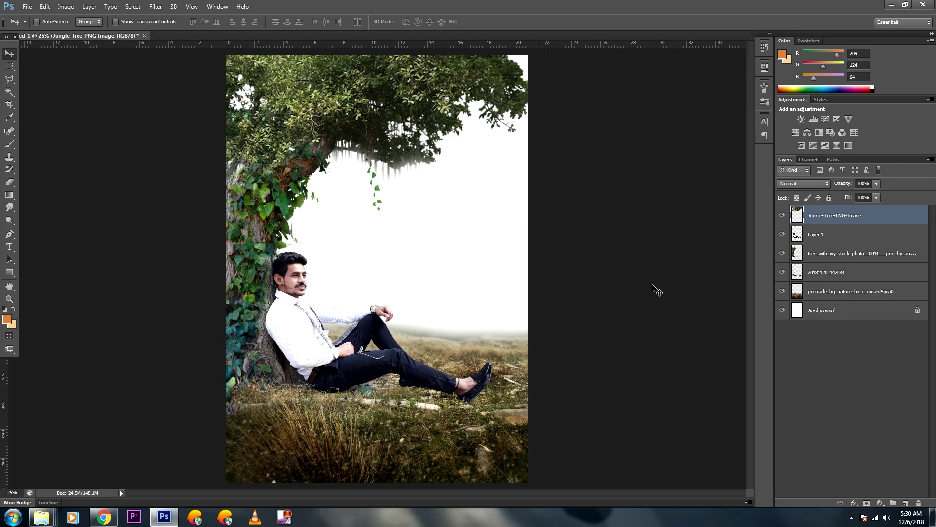
Shift the tree's hue to +26 for a greener tone, then scale the placed landscape photo to about 51%
{"action": "key", "text": "ctrl+u"}
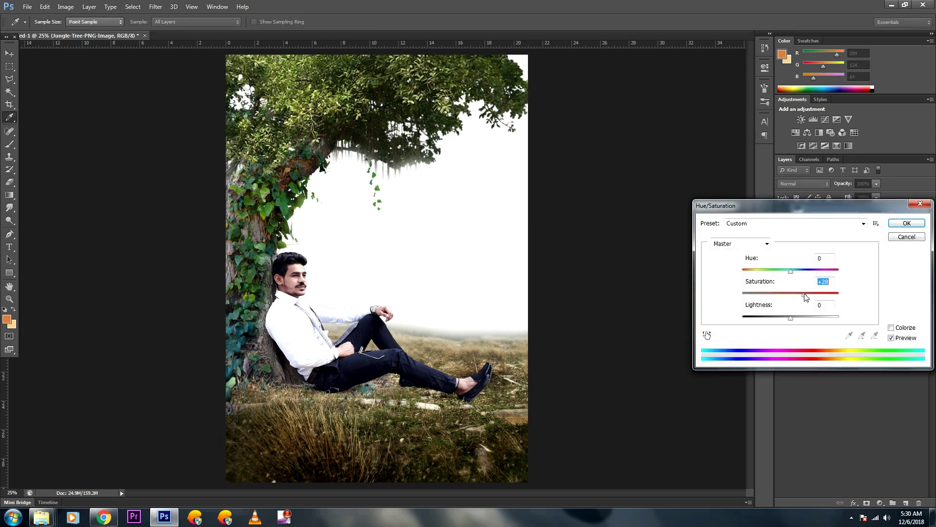
{"action": "mouse_move", "coordinate": [789, 276]}
{"action": "left_mouse_down"}
{"action": "mouse_move", "coordinate": [776, 279]}
{"action": "mouse_move", "coordinate": [806, 279]}
{"action": "left_mouse_up"}
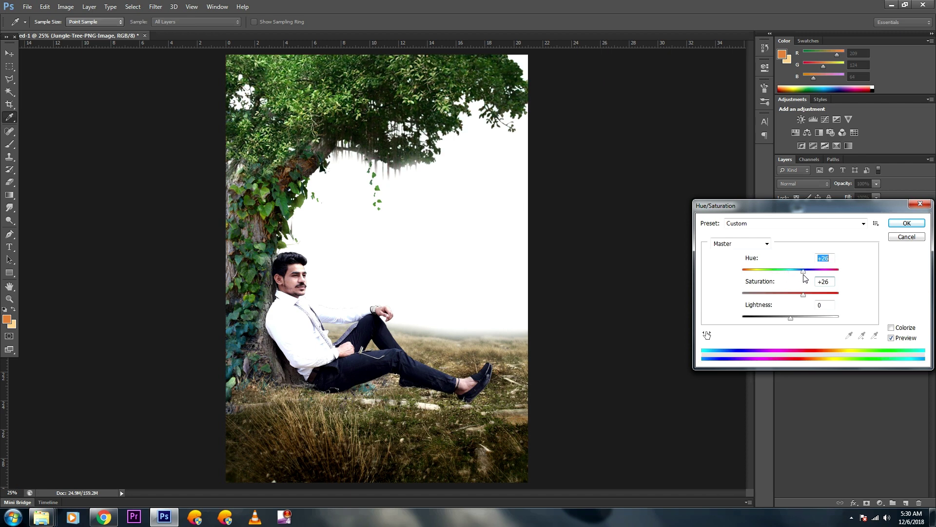
{"action": "left_click", "coordinate": [906, 224]}
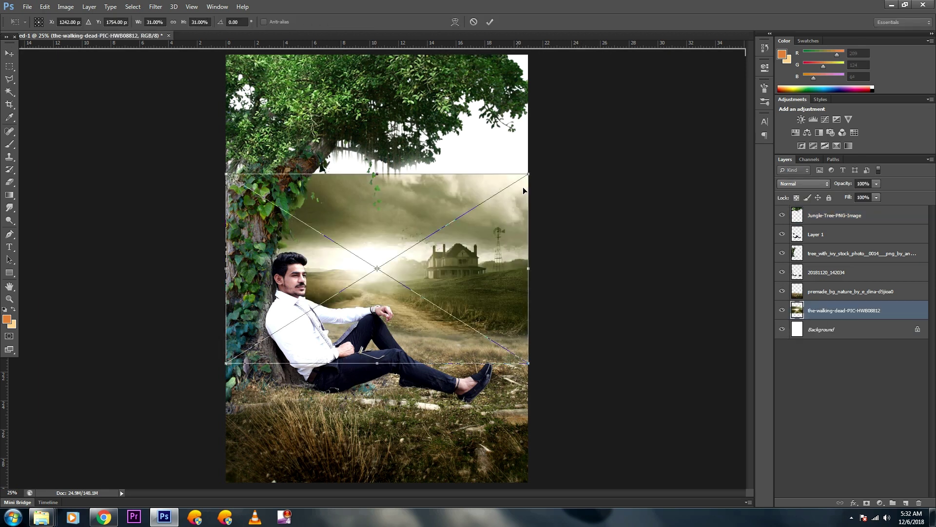
{"action": "left_click_drag", "start_coordinate": [527, 176], "coordinate": [724, 56]}
Mirror and reposition the farm-road landscape photo, then remove that layer
{"action": "mouse_move", "coordinate": [589, 169]}
{"action": "left_mouse_down"}
{"action": "mouse_move", "coordinate": [460, 172]}
{"action": "mouse_move", "coordinate": [499, 183]}
{"action": "left_mouse_up"}
{"action": "right_click", "coordinate": [499, 183]}
{"action": "left_click", "coordinate": [535, 319]}
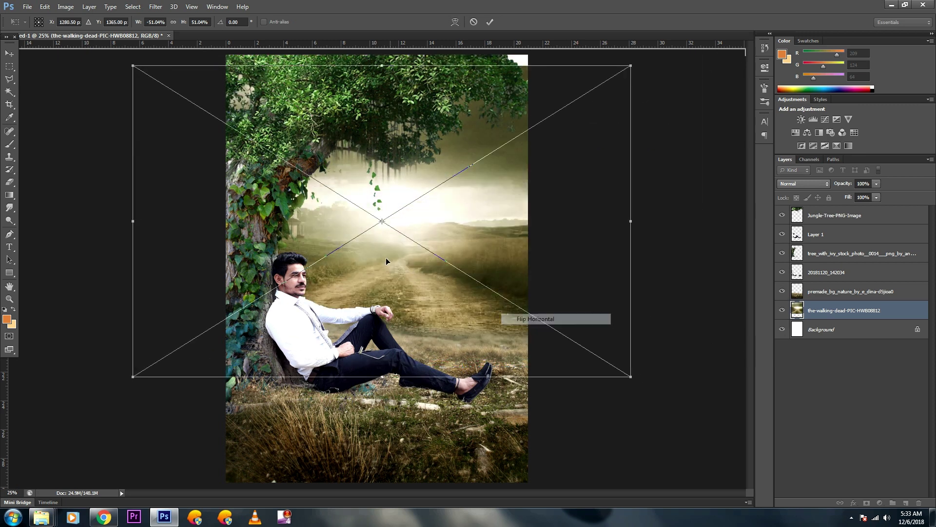
{"action": "mouse_move", "coordinate": [385, 261]}
{"action": "left_mouse_down"}
{"action": "mouse_move", "coordinate": [380, 207]}
{"action": "mouse_move", "coordinate": [347, 213]}
{"action": "left_mouse_up"}
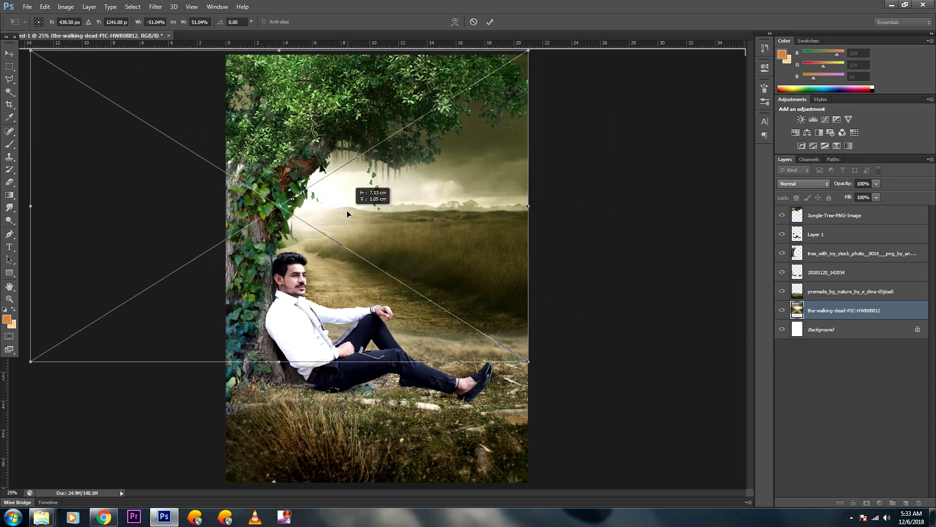
{"action": "key", "text": "Return"}
{"action": "key", "text": "e"}
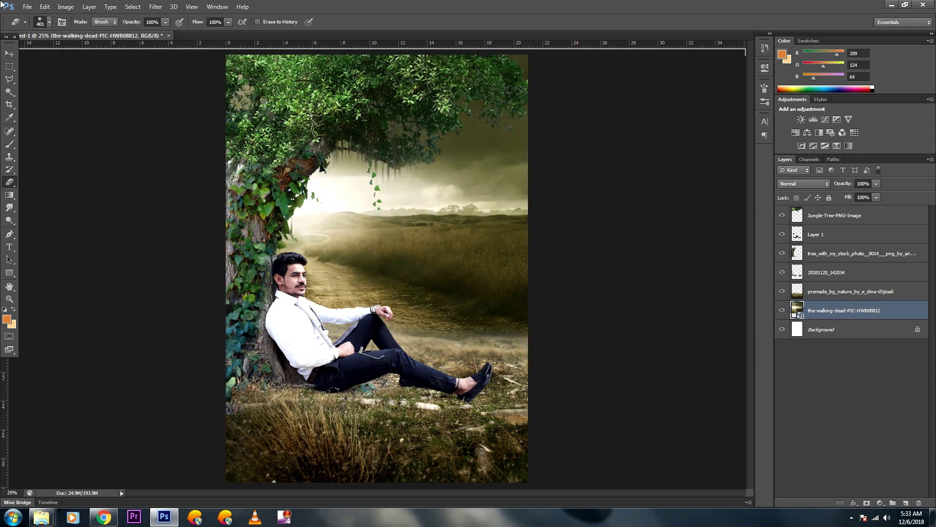
{"action": "key", "text": "v"}
{"action": "mouse_move", "coordinate": [366, 232]}
{"action": "left_mouse_down"}
{"action": "mouse_move", "coordinate": [490, 242]}
{"action": "mouse_move", "coordinate": [478, 303]}
{"action": "left_mouse_up"}
{"action": "key", "text": "ctrl+e"}
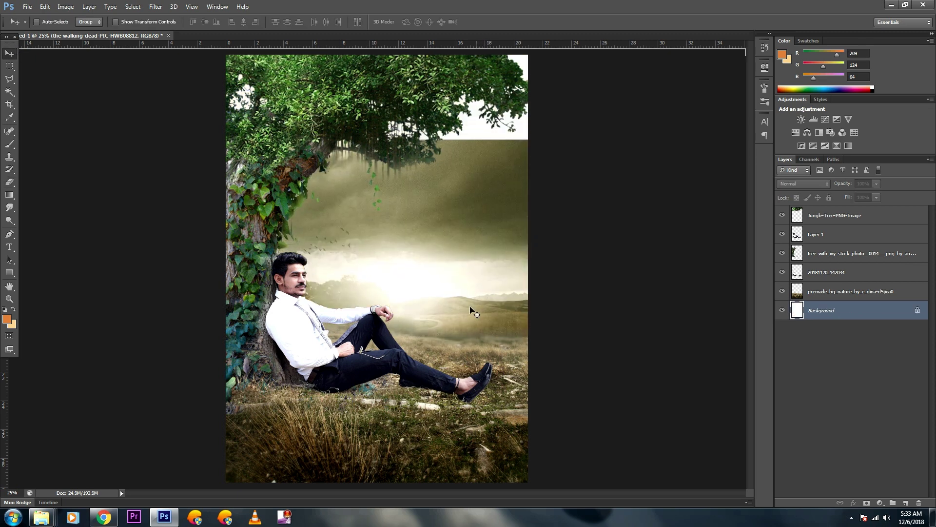
Scale the sunset-field photo to about 370% behind the man and start lowering its saturation
{"action": "left_click_drag", "start_coordinate": [420, 274], "coordinate": [352, 318]}
{"action": "left_click_drag", "start_coordinate": [380, 262], "coordinate": [746, 7]}
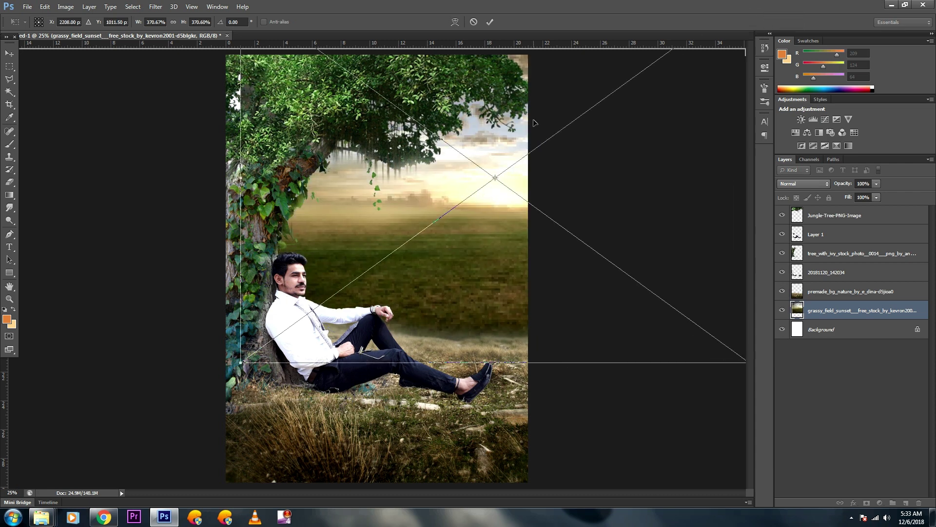
{"action": "left_click_drag", "start_coordinate": [538, 123], "coordinate": [349, 175]}
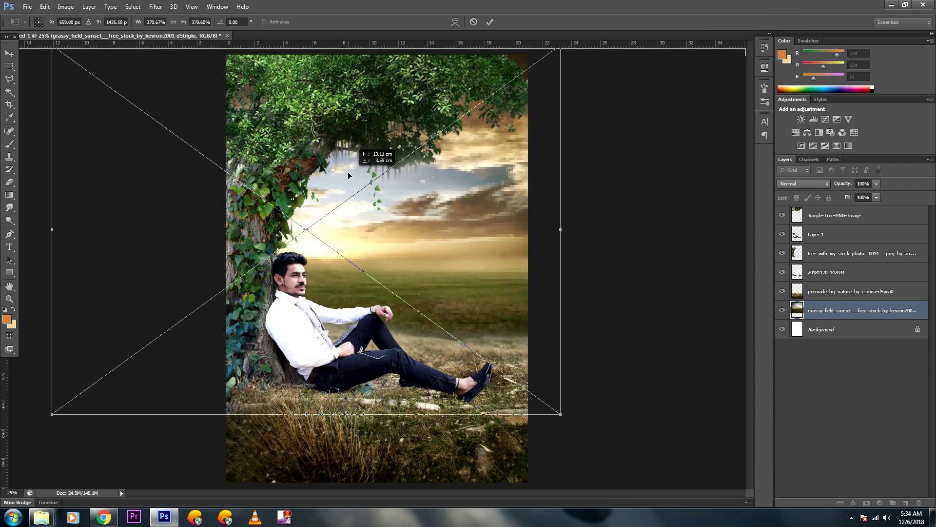
{"action": "key", "text": "Return"}
{"action": "key", "text": "ctrl+u"}
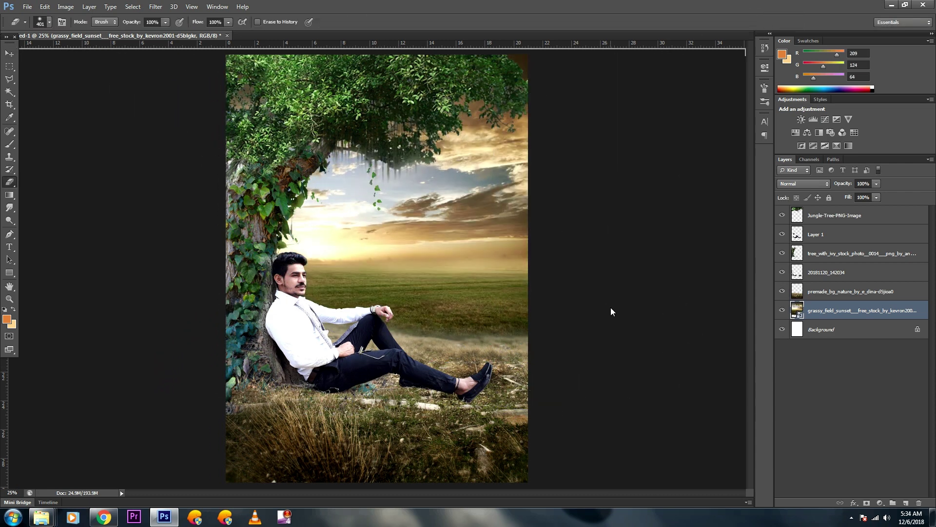
{"action": "left_click", "coordinate": [478, 195]}
{"action": "left_click_drag", "start_coordinate": [791, 293], "coordinate": [770, 294]}
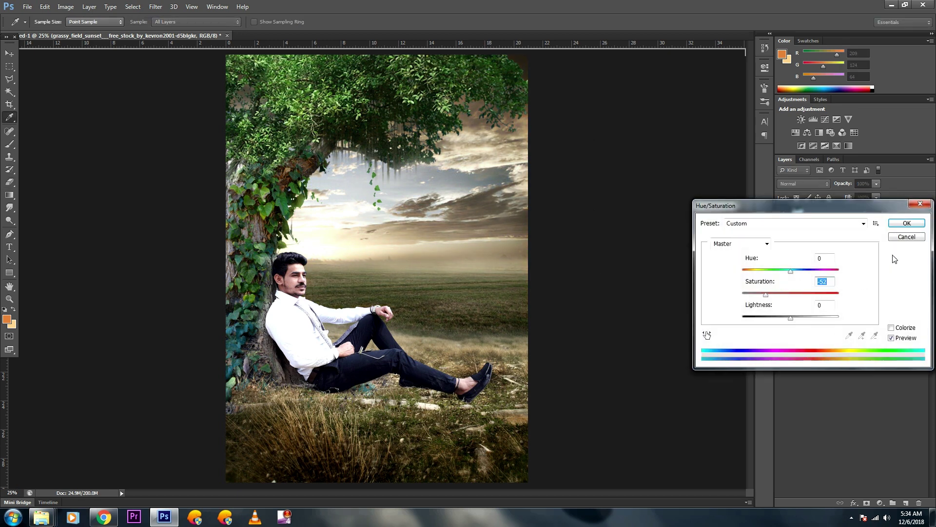
Apply the reduced saturation to the sunset sky and nudge it slightly lower
{"action": "left_click", "coordinate": [907, 222]}
{"action": "key", "text": "v"}
{"action": "mouse_move", "coordinate": [367, 222]}
{"action": "left_mouse_down"}
{"action": "mouse_move", "coordinate": [394, 223]}
{"action": "mouse_move", "coordinate": [359, 217]}
{"action": "mouse_move", "coordinate": [367, 222]}
{"action": "mouse_move", "coordinate": [370, 151]}
{"action": "mouse_move", "coordinate": [370, 291]}
{"action": "mouse_move", "coordinate": [373, 258]}
{"action": "left_mouse_up"}
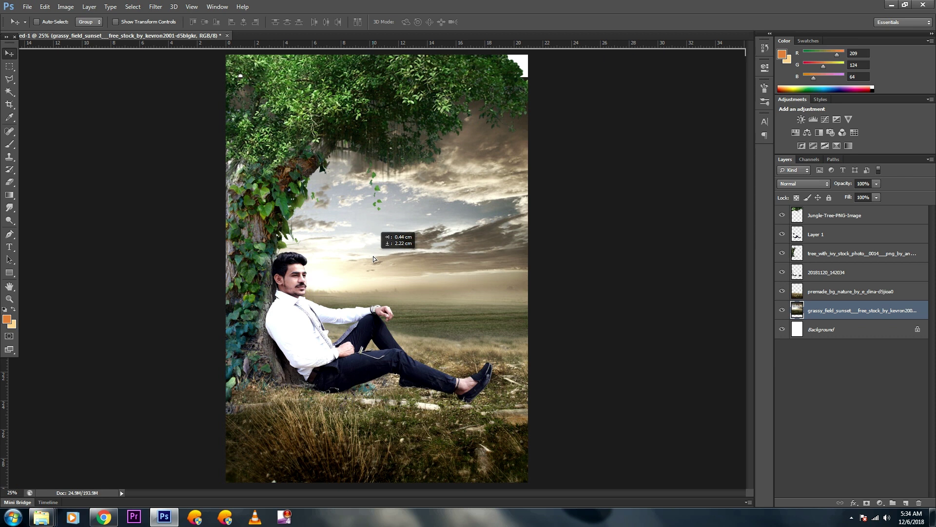
{"action": "left_click_drag", "start_coordinate": [373, 258], "coordinate": [373, 259]}
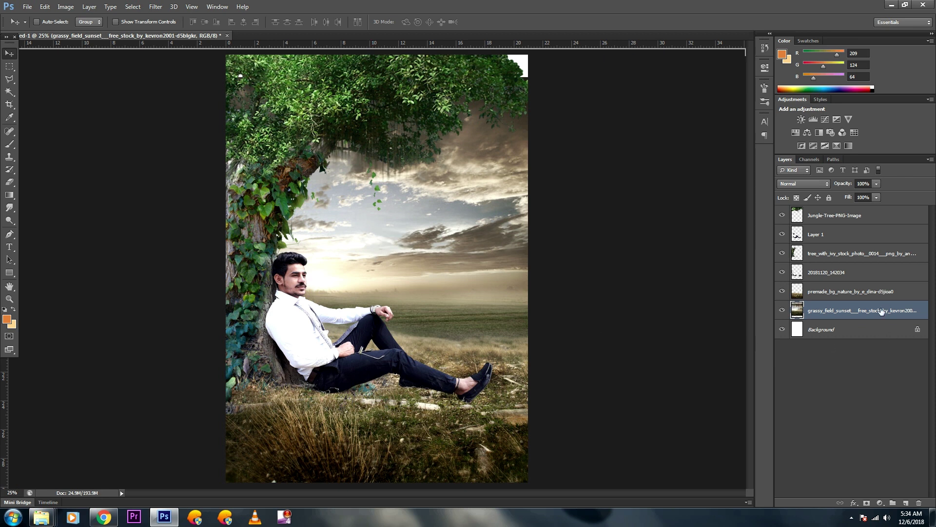
{"action": "left_click", "coordinate": [819, 293]}
{"action": "left_click", "coordinate": [9, 181]}
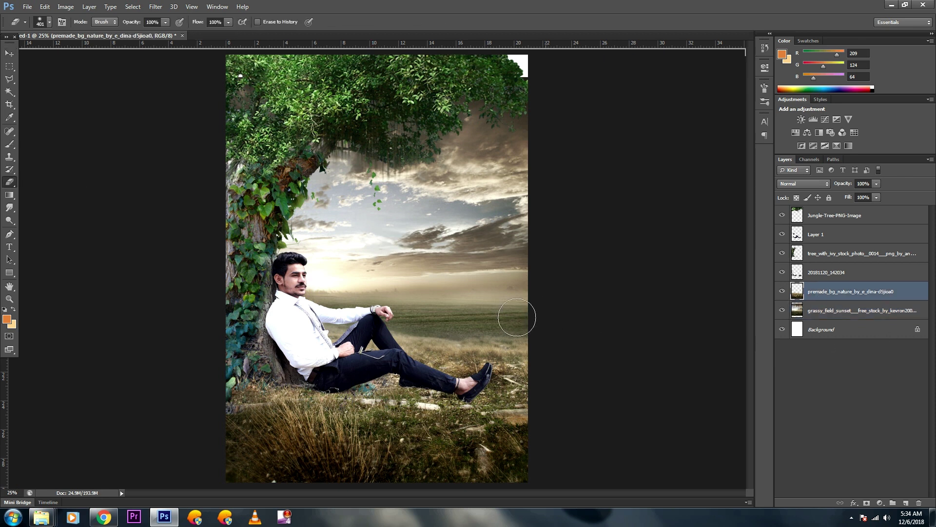
Erase the hazy ground around the man's legs and near the tree, then the ivy at the tree base
{"action": "left_click_drag", "start_coordinate": [517, 317], "coordinate": [346, 320]}
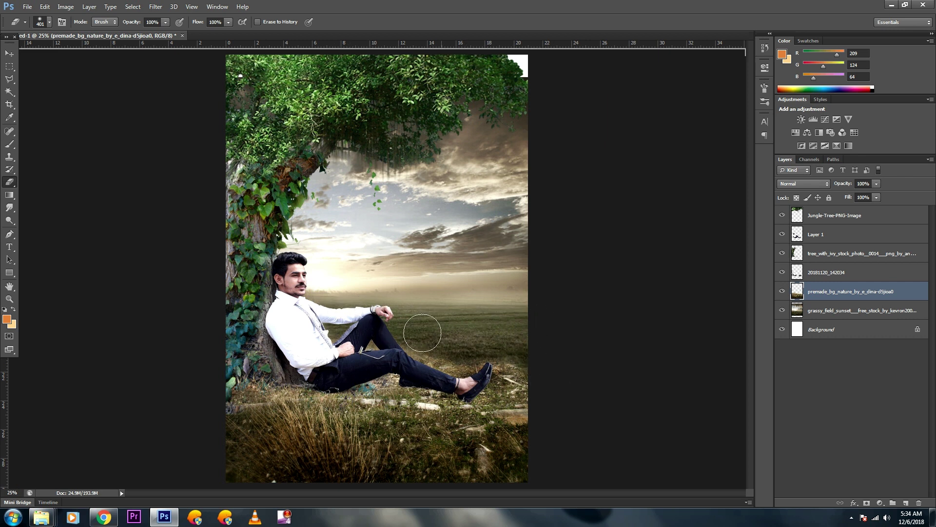
{"action": "mouse_move", "coordinate": [422, 333]}
{"action": "left_mouse_down"}
{"action": "mouse_move", "coordinate": [533, 407]}
{"action": "mouse_move", "coordinate": [491, 427]}
{"action": "left_mouse_up"}
{"action": "key", "text": "ctrl+z"}
{"action": "mouse_move", "coordinate": [514, 351]}
{"action": "left_mouse_down"}
{"action": "mouse_move", "coordinate": [456, 391]}
{"action": "mouse_move", "coordinate": [354, 406]}
{"action": "mouse_move", "coordinate": [481, 393]}
{"action": "mouse_move", "coordinate": [522, 401]}
{"action": "left_mouse_up"}
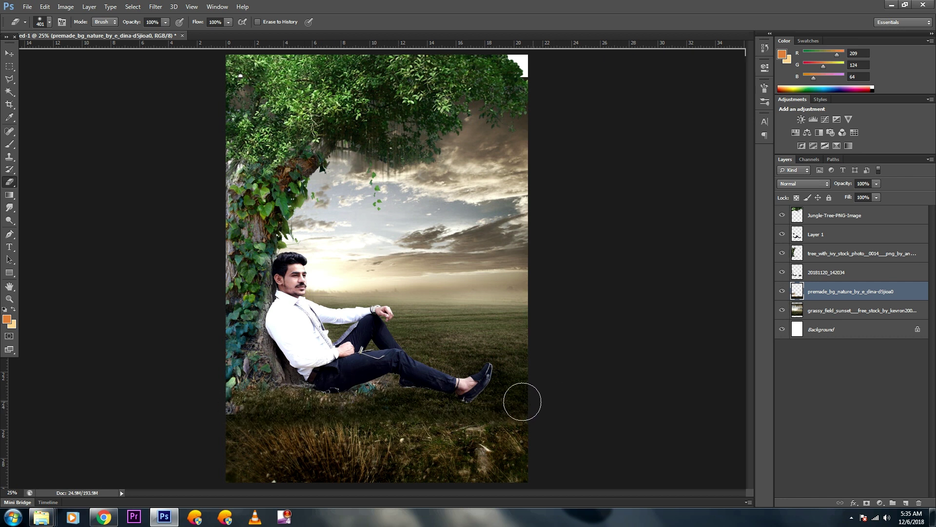
{"action": "left_click_drag", "start_coordinate": [375, 388], "coordinate": [222, 392]}
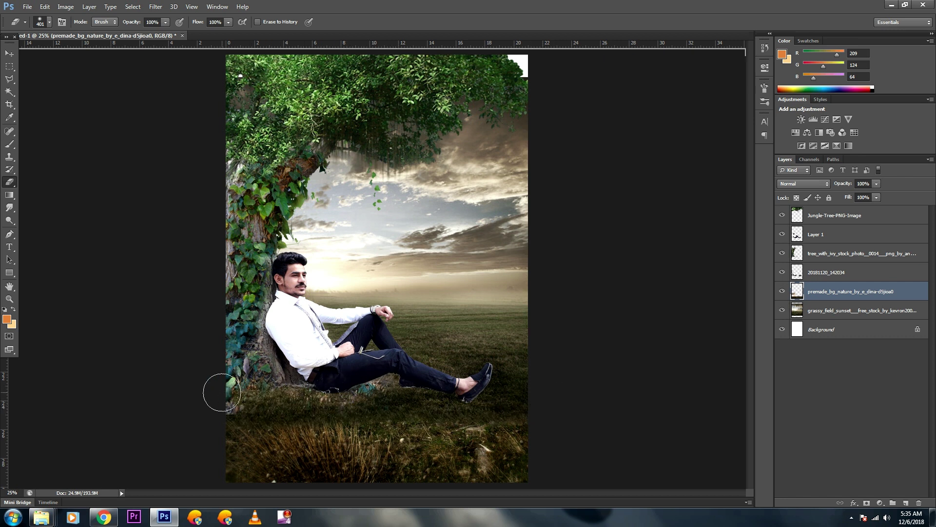
{"action": "left_click", "coordinate": [825, 252]}
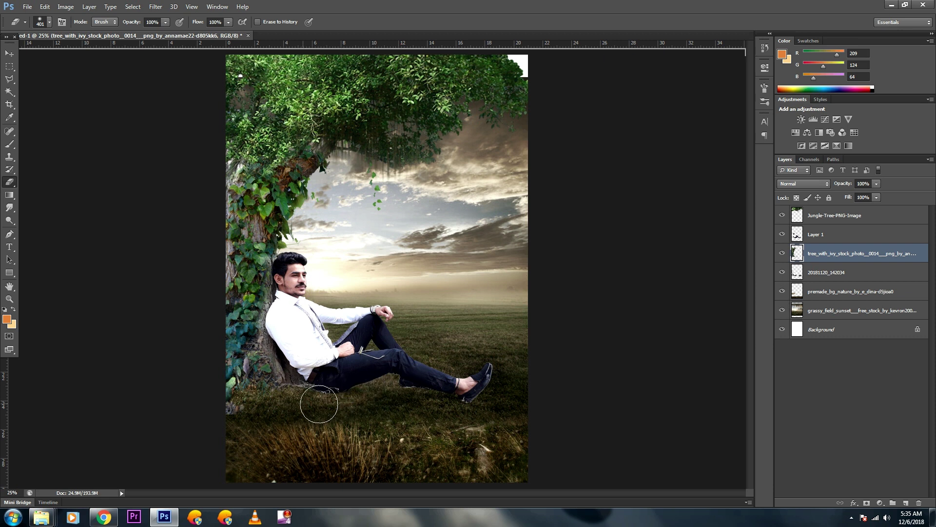
{"action": "left_click_drag", "start_coordinate": [310, 397], "coordinate": [238, 414]}
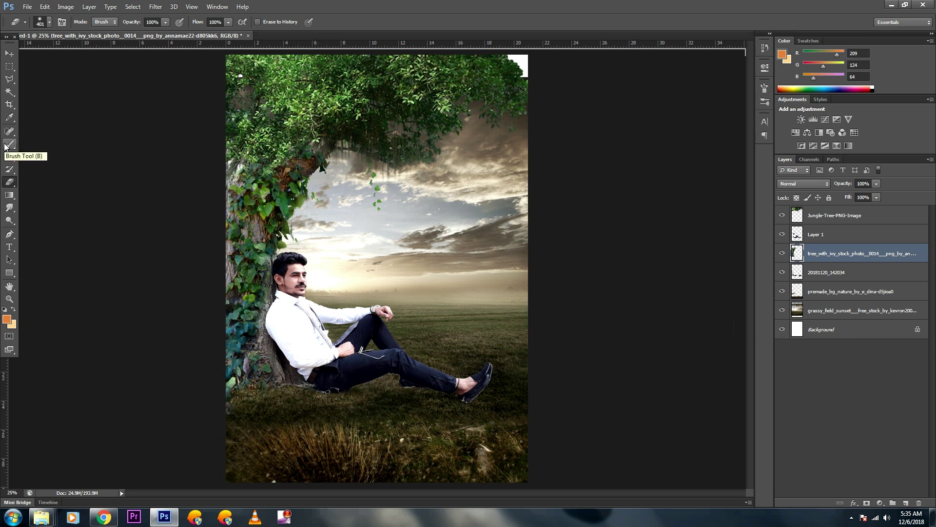
Zoom in on the man and tree base and set the eraser to a 134 px brush
{"action": "key", "text": "ctrl+plus"}
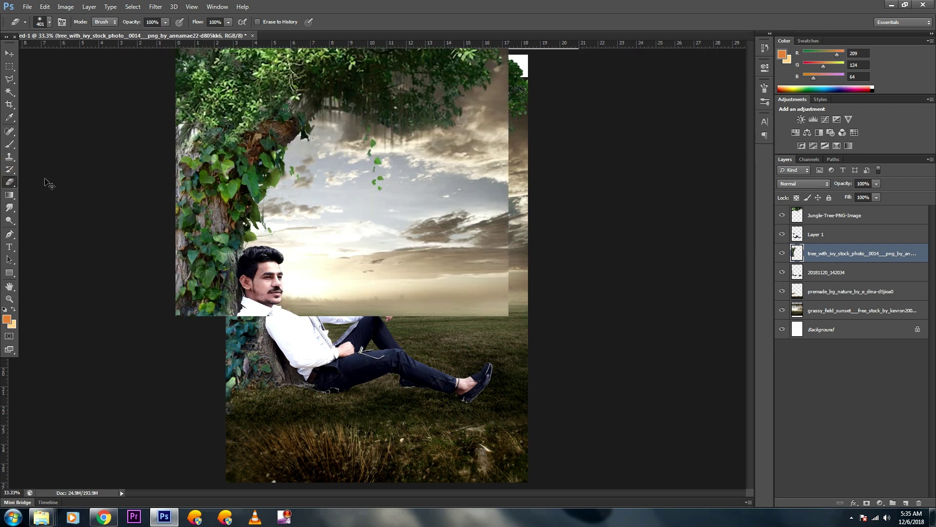
{"action": "right_click", "coordinate": [440, 246]}
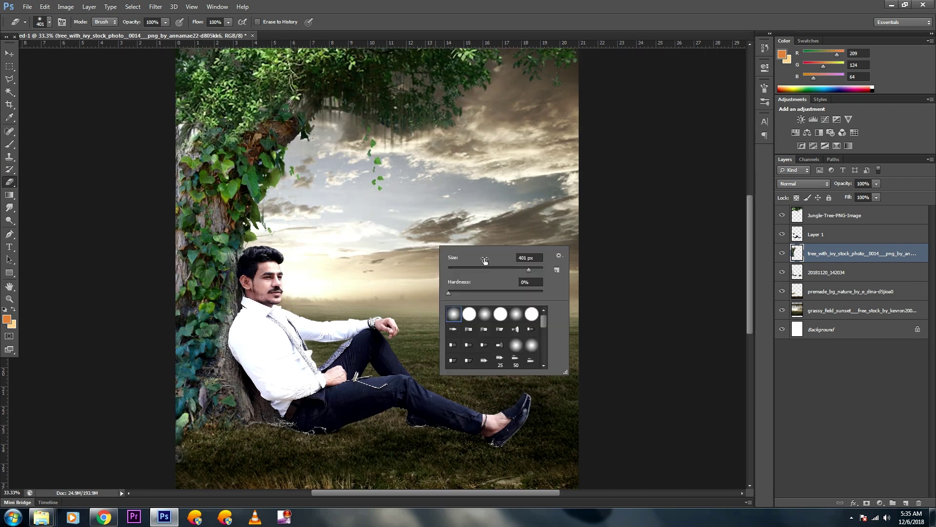
{"action": "left_click_drag", "start_coordinate": [544, 316], "coordinate": [546, 348]}
{"action": "left_click", "coordinate": [531, 336]}
{"action": "key", "text": "Return"}
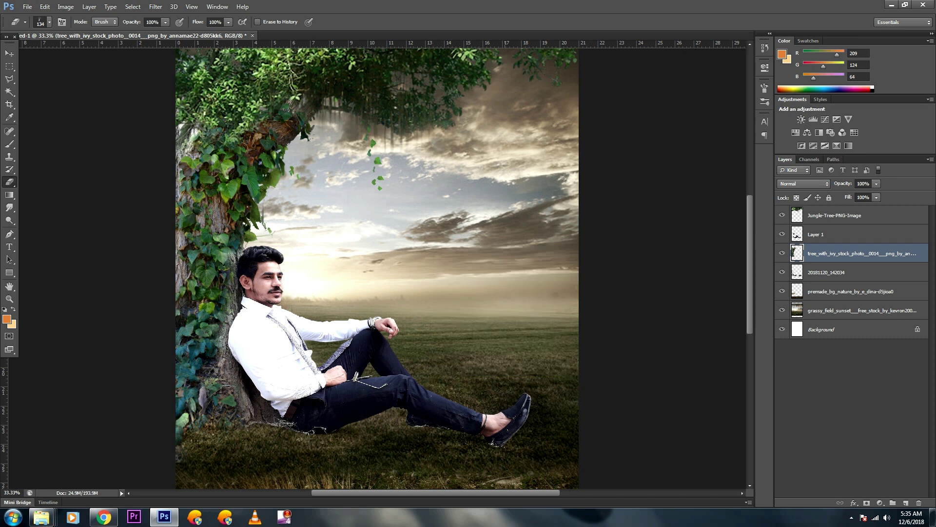
{"action": "key", "text": "ctrl+plus"}
{"action": "key", "text": "ctrl+plus"}
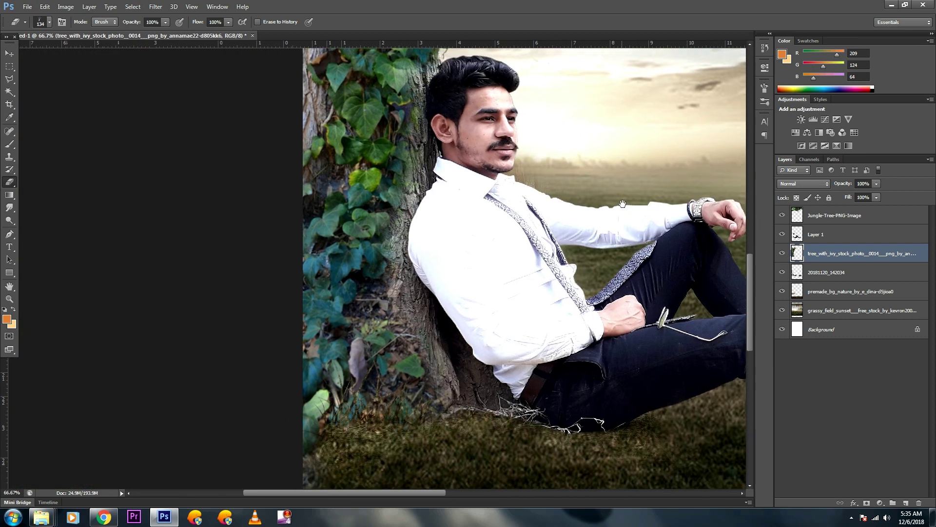
{"action": "key", "text": "v"}
Pick a grass-shaped eraser brush and erase grass gaps into the ivy tree's base
{"action": "right_click", "coordinate": [429, 412]}
{"action": "key", "text": "Escape"}
{"action": "key", "text": "e"}
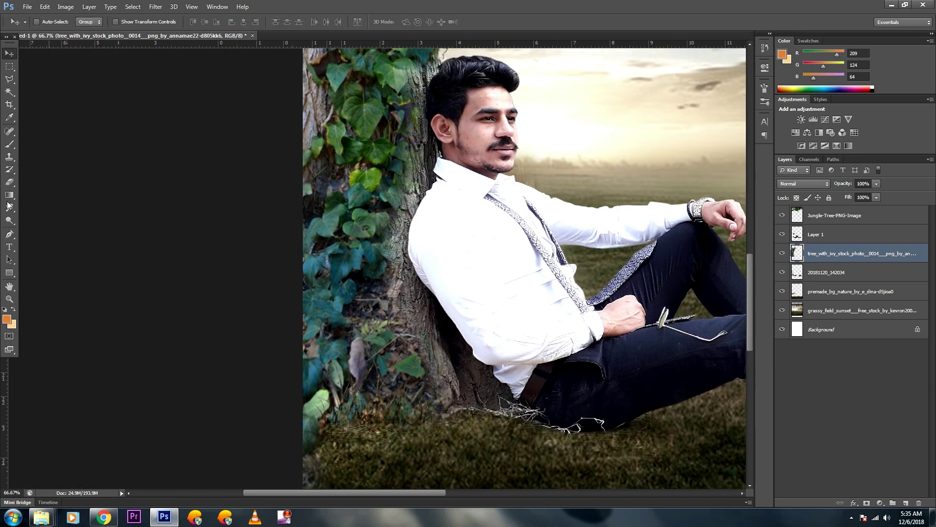
{"action": "right_click", "coordinate": [420, 292]}
{"action": "left_click_drag", "start_coordinate": [491, 313], "coordinate": [500, 317]}
{"action": "key", "text": "Return"}
{"action": "left_click_drag", "start_coordinate": [351, 414], "coordinate": [488, 417]}
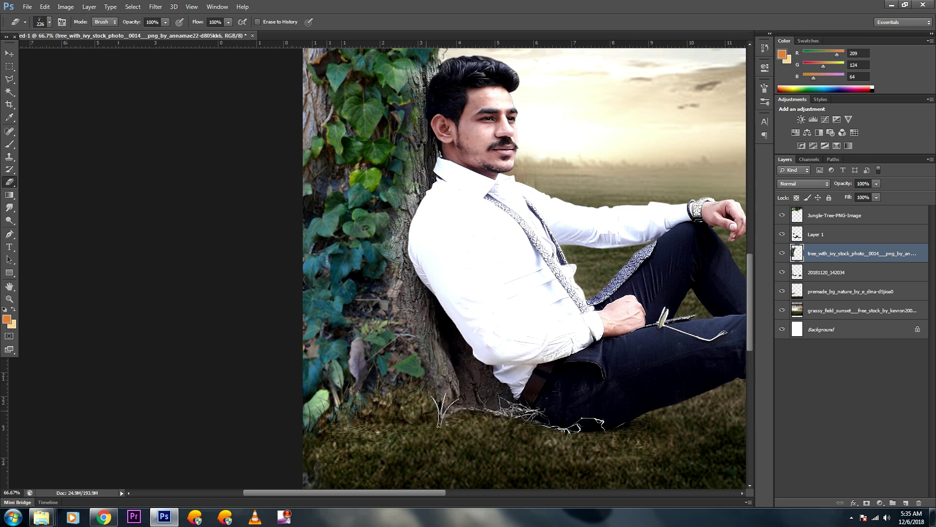
On Layer 1, roughen the ground edge and the shirt's bottom hem into grass
{"action": "left_click", "coordinate": [819, 239]}
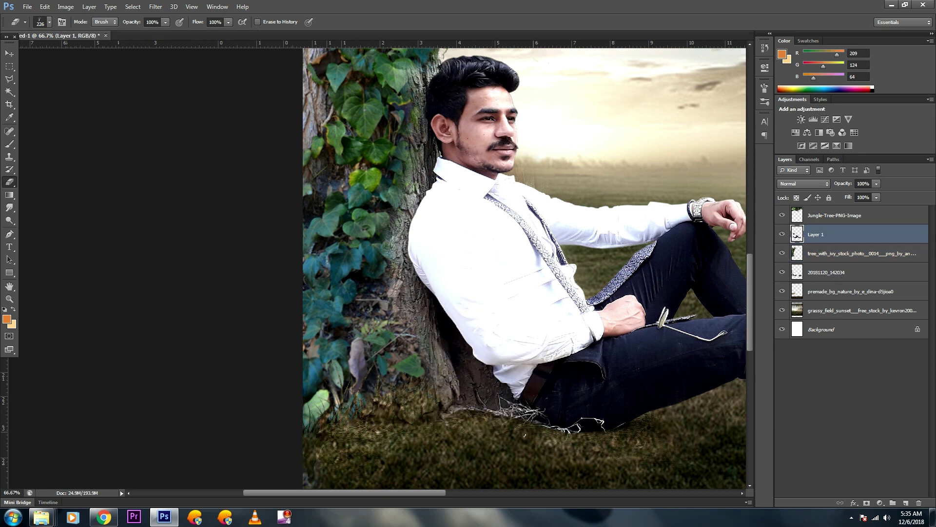
{"action": "left_click_drag", "start_coordinate": [488, 416], "coordinate": [524, 428]}
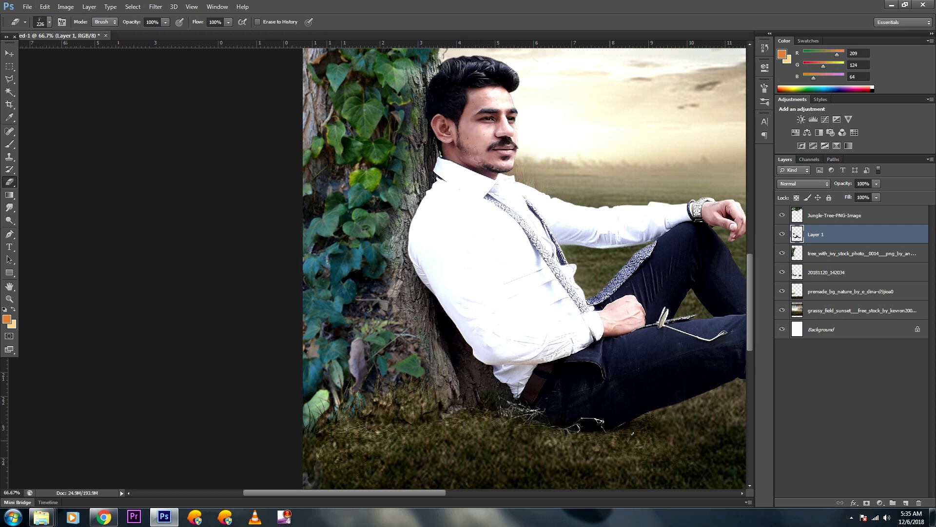
{"action": "left_click_drag", "start_coordinate": [461, 410], "coordinate": [453, 419]}
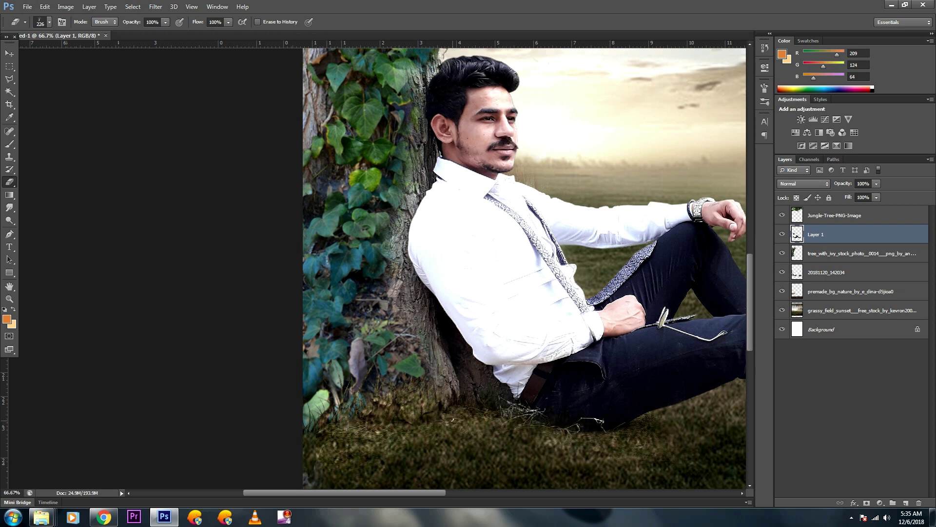
{"action": "left_click_drag", "start_coordinate": [530, 397], "coordinate": [519, 376]}
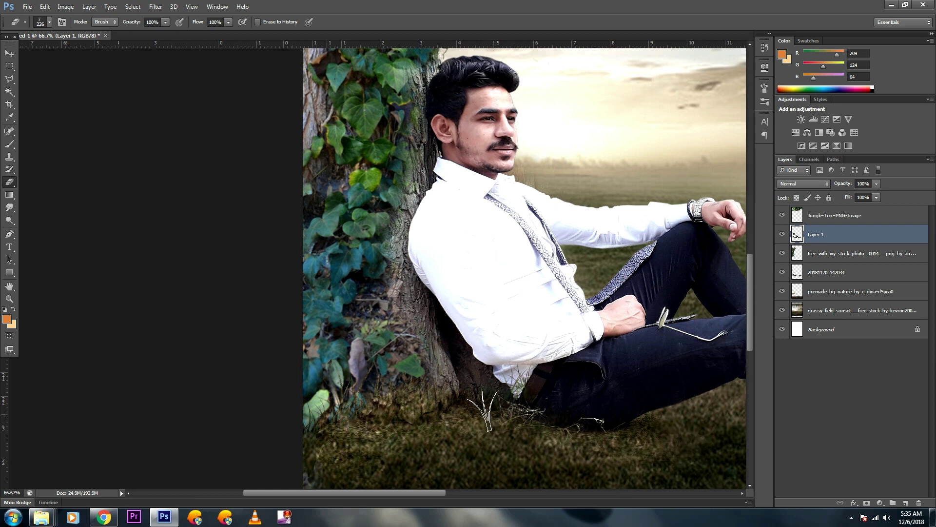
{"action": "left_click_drag", "start_coordinate": [659, 288], "coordinate": [375, 257]}
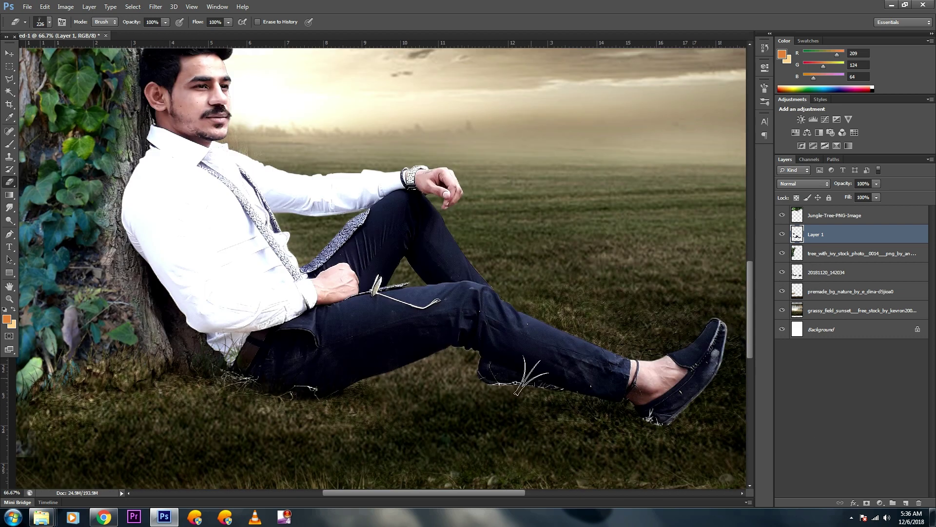
Shrink the eraser to 77 px and clean stray white pixels along the shoe sole
{"action": "right_click", "coordinate": [522, 397]}
{"action": "left_click_drag", "start_coordinate": [580, 417], "coordinate": [565, 416]}
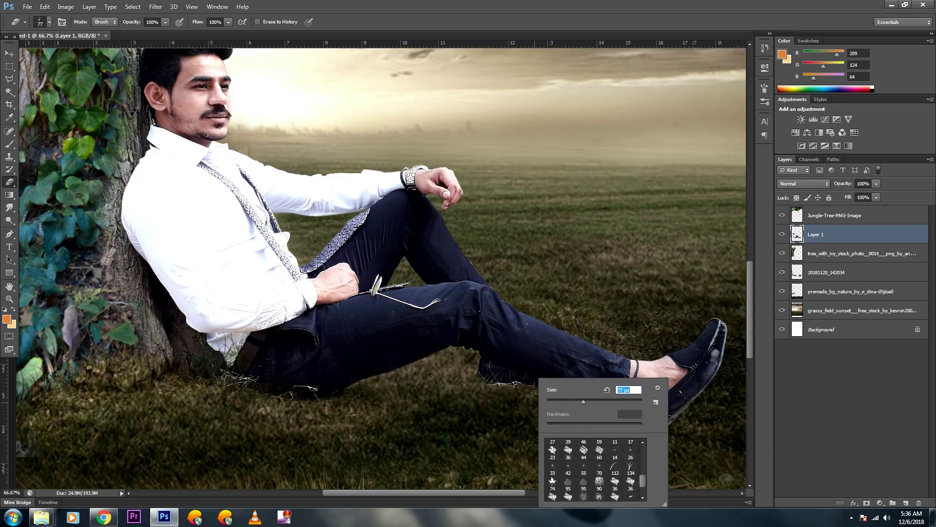
{"action": "key", "text": "Return"}
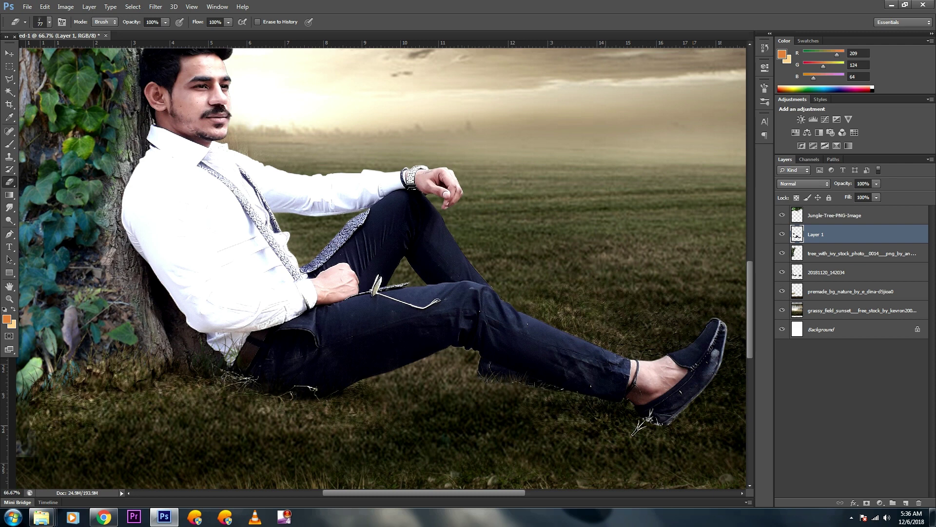
{"action": "left_click_drag", "start_coordinate": [640, 427], "coordinate": [688, 420]}
Compare the 20181120_142034 overlay on and off and lower its opacity to about 68%
{"action": "left_click", "coordinate": [782, 272]}
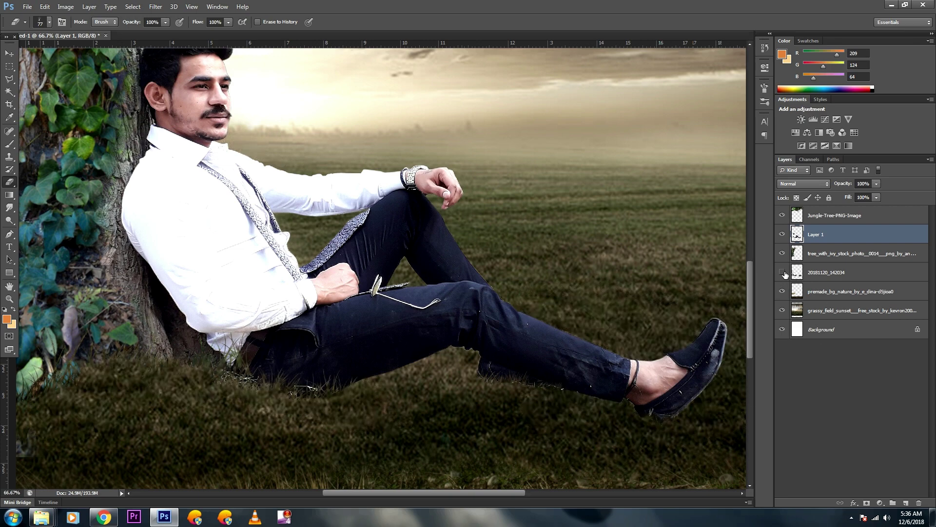
{"action": "left_click", "coordinate": [782, 272]}
{"action": "key", "text": "ctrl+minus"}
{"action": "key", "text": "ctrl+minus"}
{"action": "left_click", "coordinate": [782, 272]}
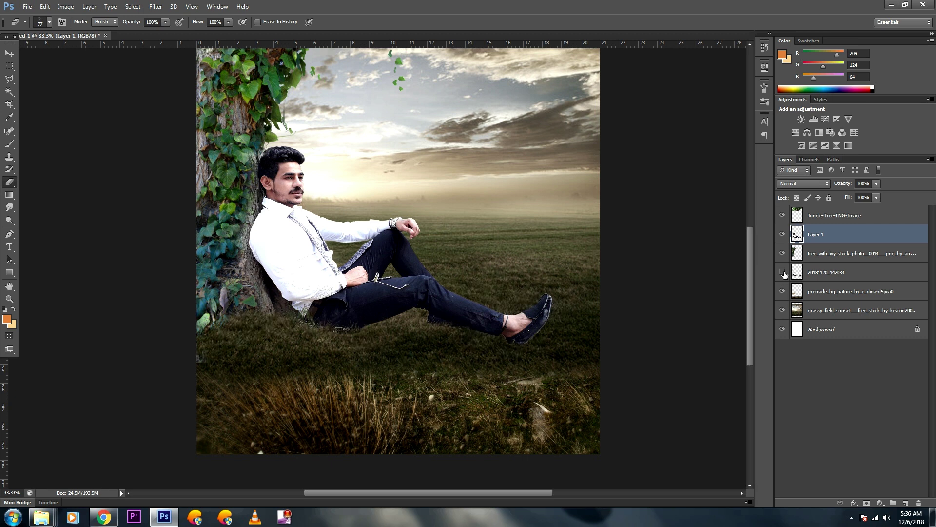
{"action": "left_click", "coordinate": [783, 272]}
{"action": "left_click_drag", "start_coordinate": [844, 187], "coordinate": [870, 274]}
{"action": "left_click", "coordinate": [824, 281]}
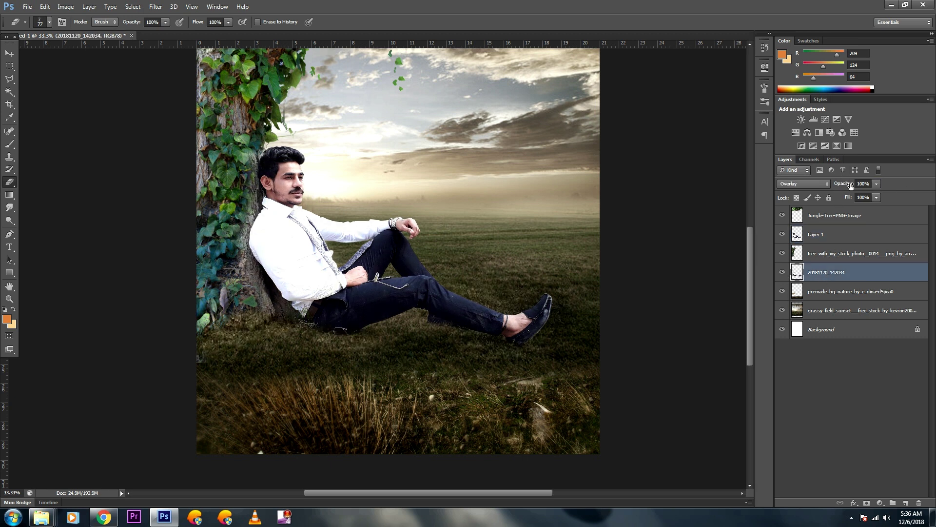
{"action": "left_click_drag", "start_coordinate": [847, 187], "coordinate": [845, 188]}
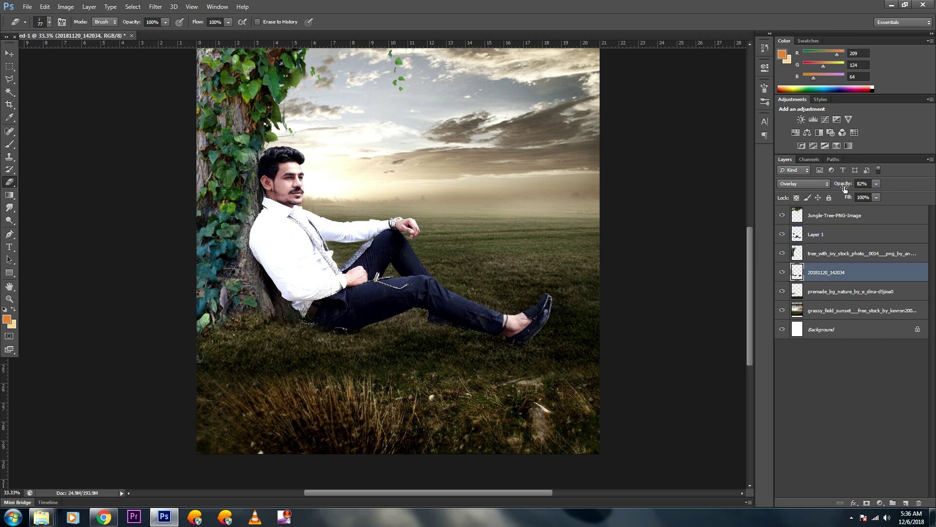
{"action": "left_click", "coordinate": [822, 237]}
{"action": "left_click", "coordinate": [829, 272]}
{"action": "left_click", "coordinate": [837, 215]}
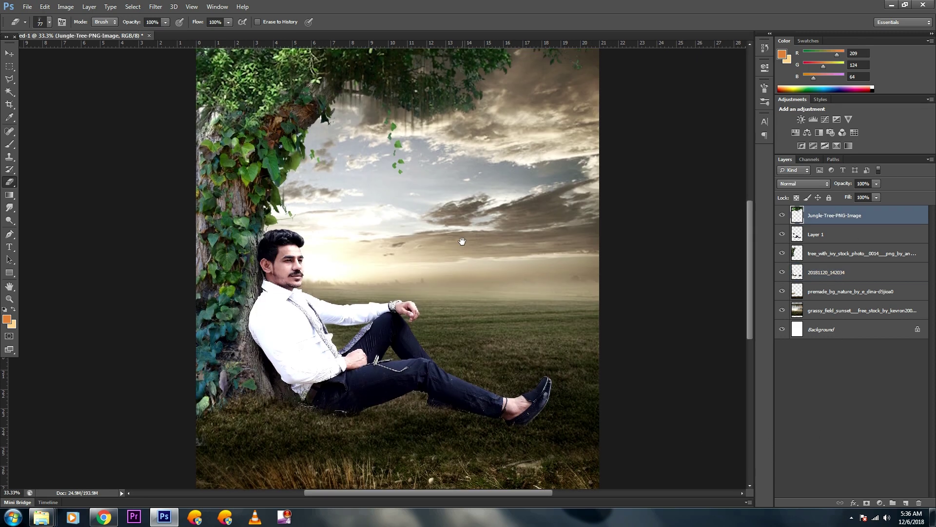
{"action": "left_click", "coordinate": [839, 256]}
Desaturate the ivy tree to Saturation -49 and darken its midtones with Curves
{"action": "key", "text": "ctrl+u"}
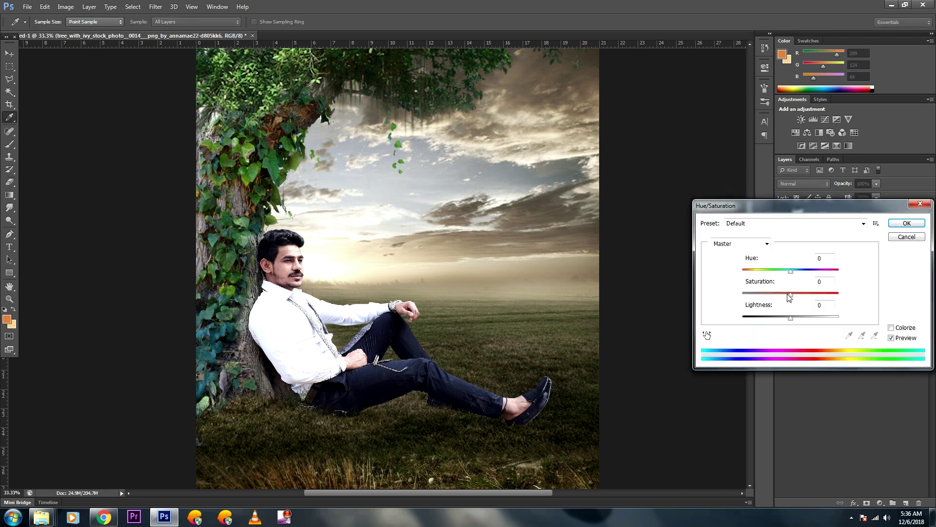
{"action": "mouse_move", "coordinate": [791, 295]}
{"action": "left_mouse_down"}
{"action": "mouse_move", "coordinate": [769, 304]}
{"action": "mouse_move", "coordinate": [789, 305]}
{"action": "left_mouse_up"}
{"action": "left_click", "coordinate": [908, 223]}
{"action": "key", "text": "ctrl+m"}
{"action": "left_click_drag", "start_coordinate": [735, 236], "coordinate": [735, 250]}
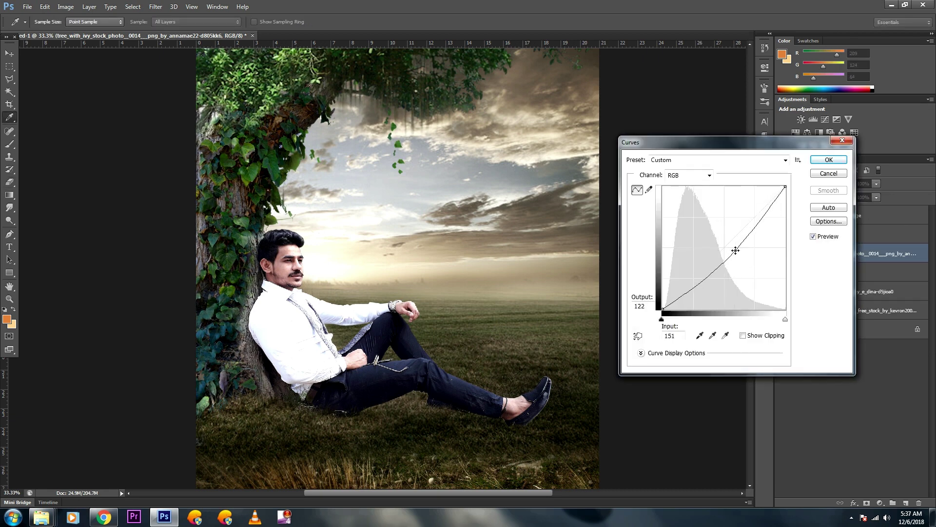
{"action": "left_click", "coordinate": [828, 159]}
{"action": "key", "text": "ctrl+minus"}
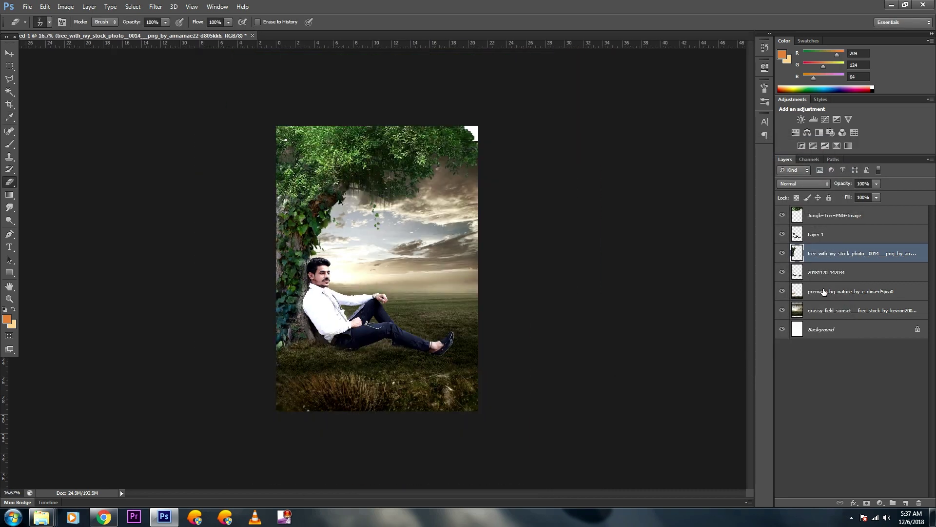
{"action": "key", "text": "e"}
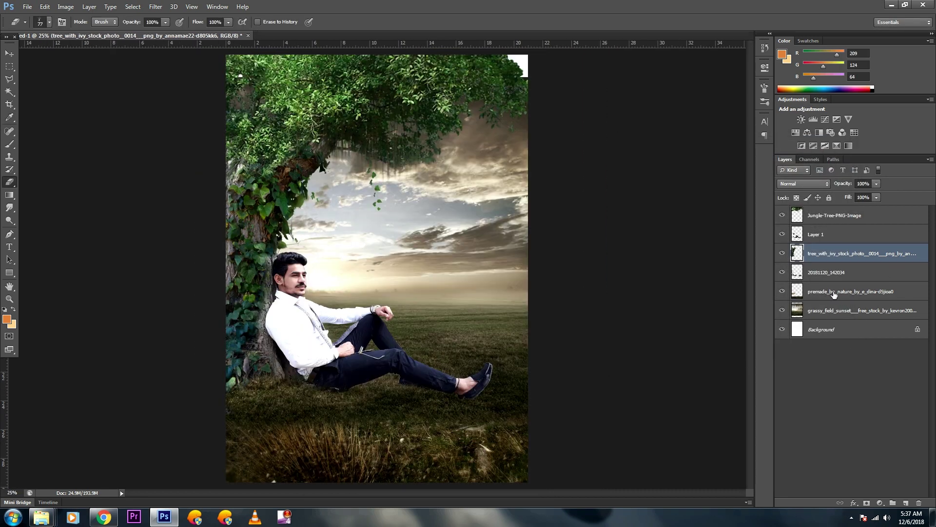
Lift the jungle tree's midtones slightly with Curves and lower its saturation
{"action": "left_click", "coordinate": [820, 218]}
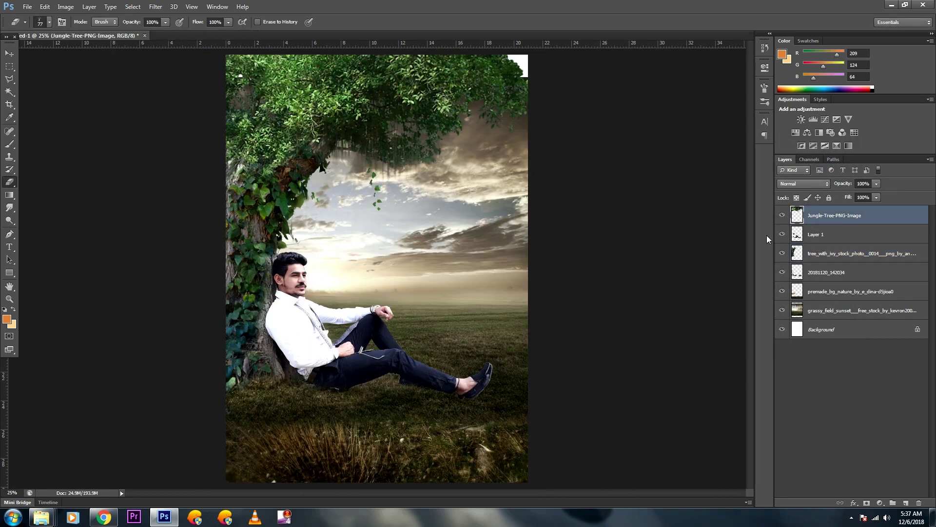
{"action": "key", "text": "ctrl+m"}
{"action": "left_click_drag", "start_coordinate": [730, 236], "coordinate": [730, 237]}
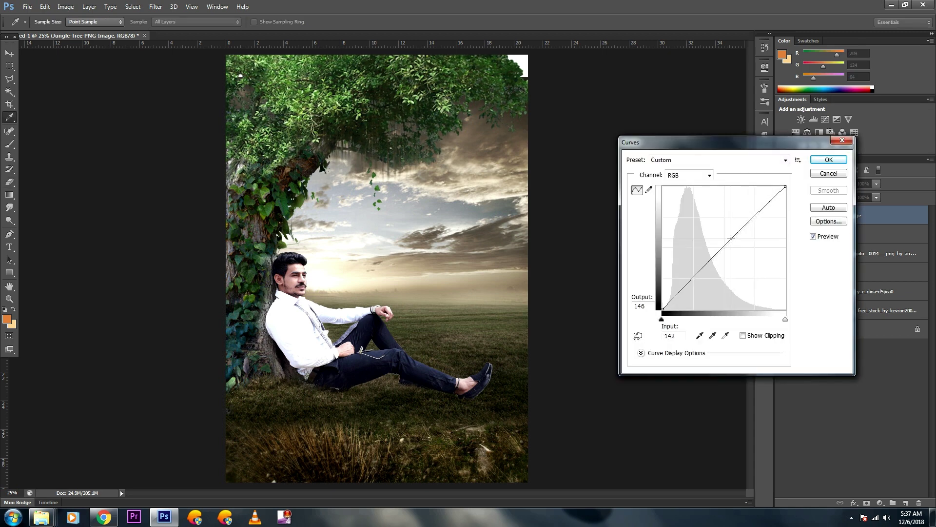
{"action": "left_click", "coordinate": [829, 159]}
{"action": "key", "text": "ctrl+u"}
{"action": "left_click", "coordinate": [789, 294]}
{"action": "mouse_move", "coordinate": [790, 298]}
{"action": "left_mouse_down"}
{"action": "mouse_move", "coordinate": [772, 297]}
{"action": "mouse_move", "coordinate": [785, 297]}
{"action": "left_mouse_up"}
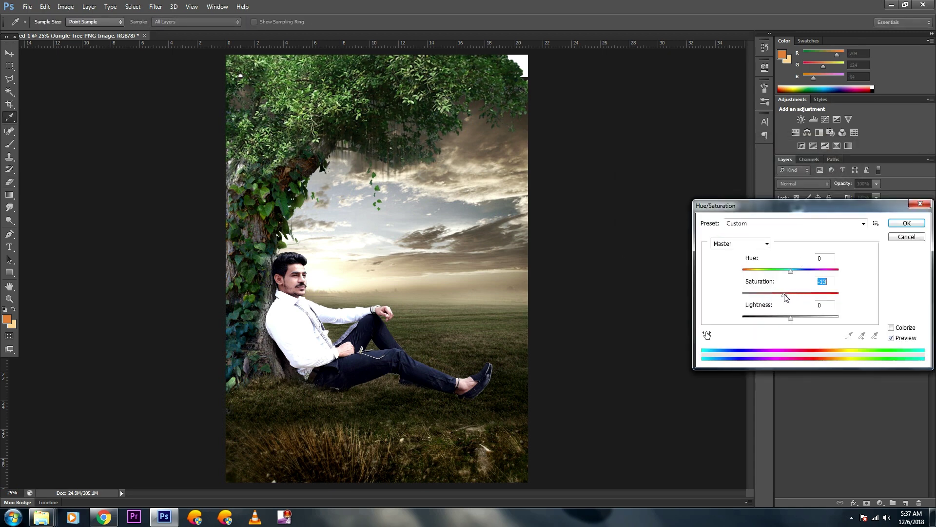
{"action": "left_click", "coordinate": [907, 223]}
{"action": "key", "text": "v"}
{"action": "left_click", "coordinate": [829, 310]}
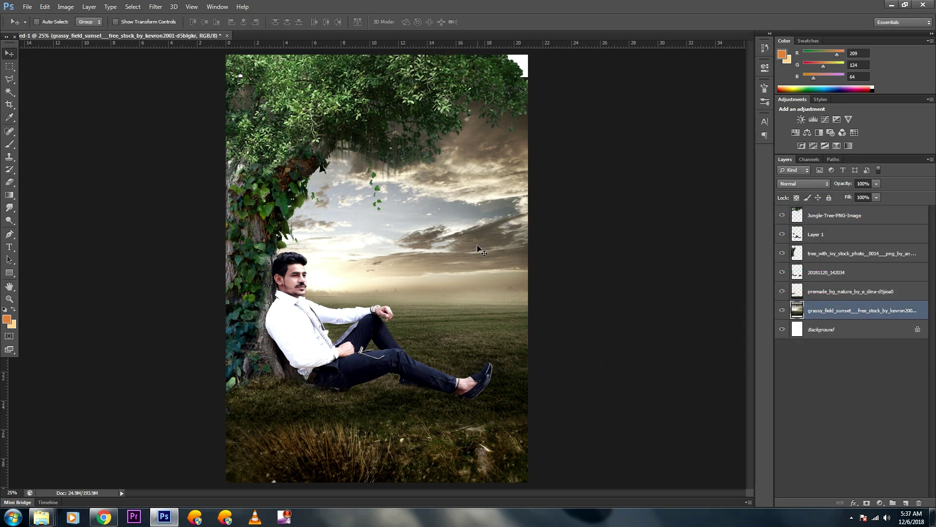
Duplicate the grassy-field sunset sky layer and shift the copy down and left
{"action": "left_click_drag", "start_coordinate": [480, 250], "coordinate": [475, 236]}
{"action": "left_click_drag", "start_coordinate": [839, 314], "coordinate": [837, 337]}
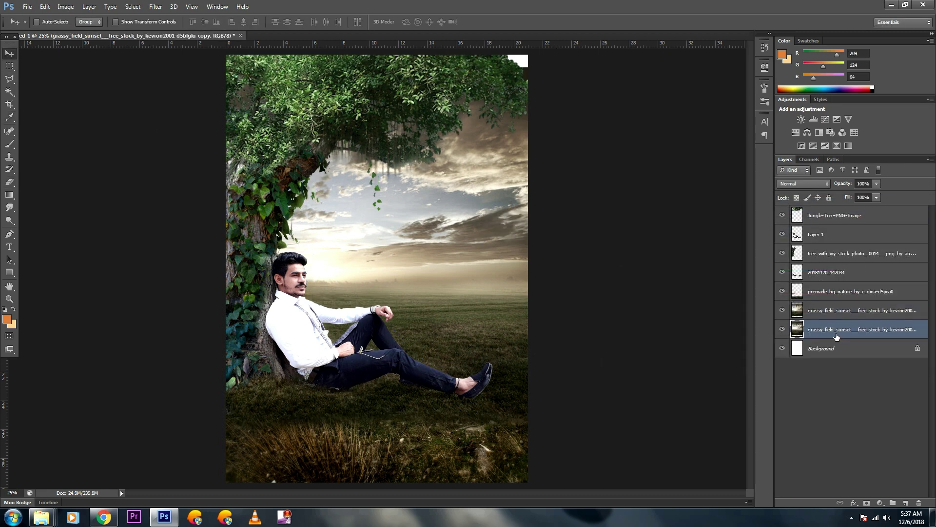
{"action": "key", "text": "ctrl+t"}
{"action": "mouse_move", "coordinate": [594, 65]}
{"action": "left_mouse_down"}
{"action": "mouse_move", "coordinate": [564, 100]}
{"action": "mouse_move", "coordinate": [529, 102]}
{"action": "left_mouse_up"}
{"action": "key", "text": "Return"}
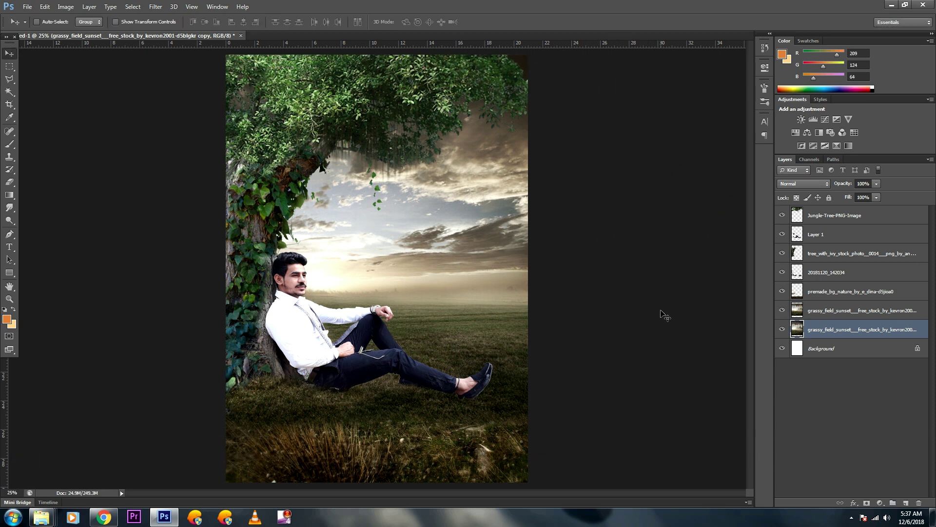
{"action": "left_click", "coordinate": [824, 315]}
{"action": "left_click", "coordinate": [782, 310]}
{"action": "left_click", "coordinate": [782, 310]}
{"action": "left_click", "coordinate": [782, 291]}
Darken the premade_bg_nature backdrop's midtones with a Curves adjustment
{"action": "left_click", "coordinate": [831, 295]}
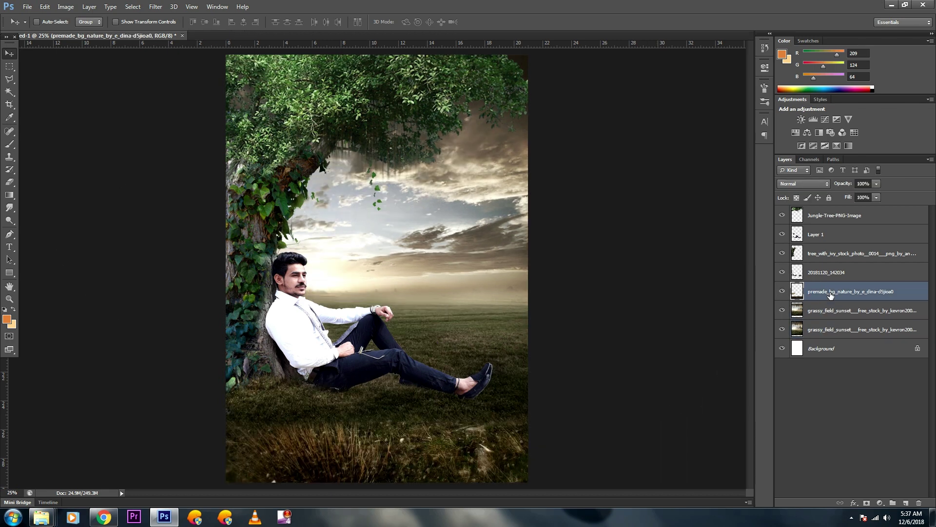
{"action": "key", "text": "ctrl+m"}
{"action": "left_click_drag", "start_coordinate": [738, 235], "coordinate": [734, 255]}
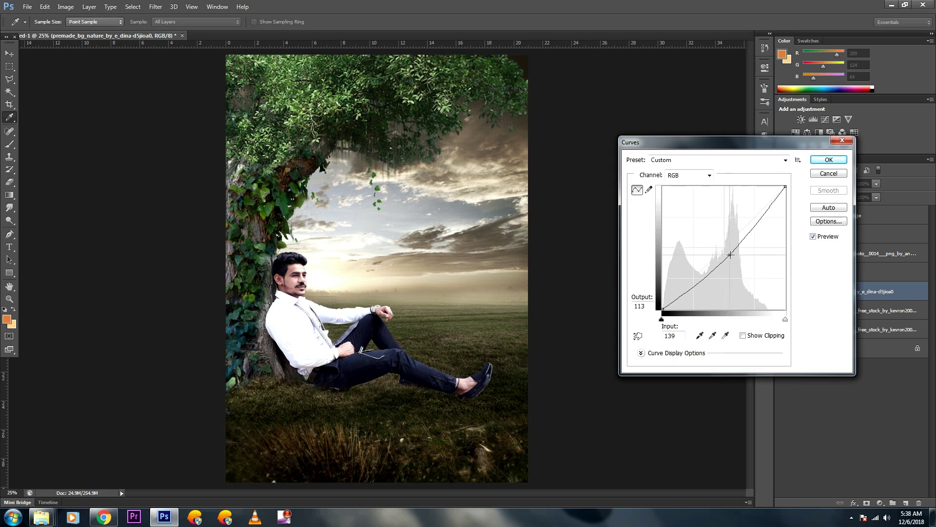
{"action": "left_click", "coordinate": [828, 160]}
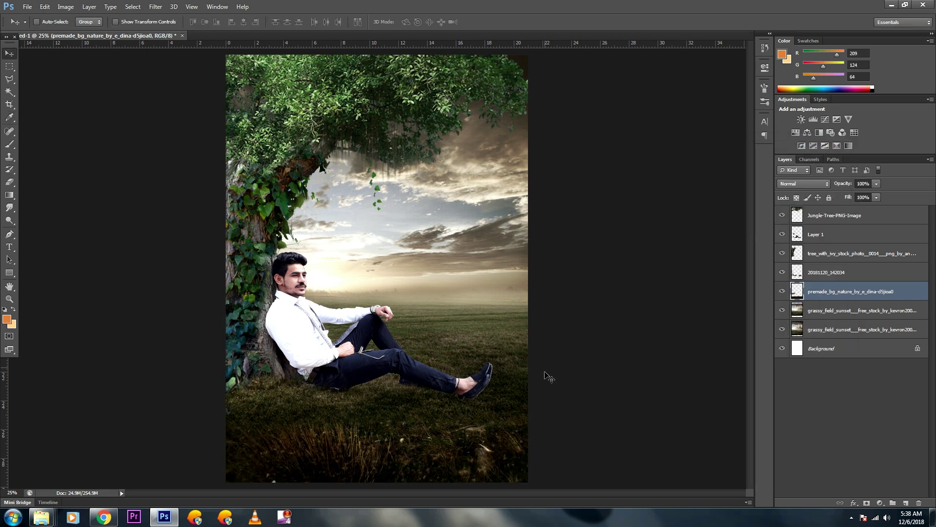
{"action": "left_click", "coordinate": [825, 216]}
Reduce Layer 1's saturation to -19 with Hue/Saturation
{"action": "left_click", "coordinate": [826, 239]}
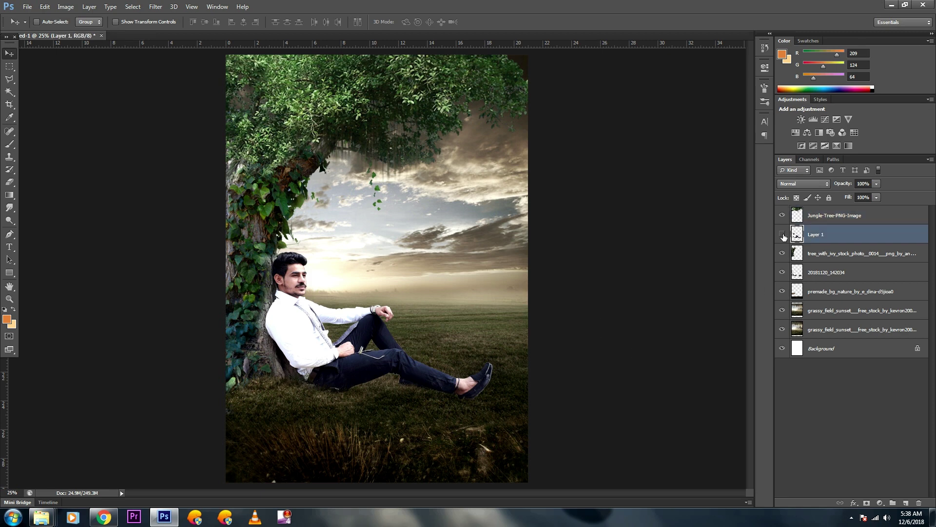
{"action": "key", "text": "ctrl+u"}
{"action": "left_click_drag", "start_coordinate": [790, 292], "coordinate": [780, 297]}
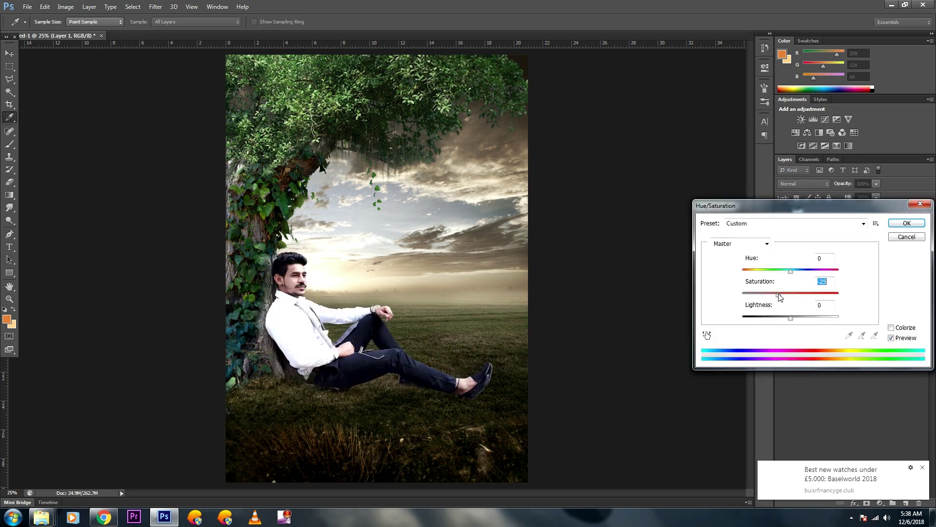
{"action": "key", "text": "Return"}
Add a new empty layer above the tree and set a soft brush to bright orange
{"action": "key", "text": "v"}
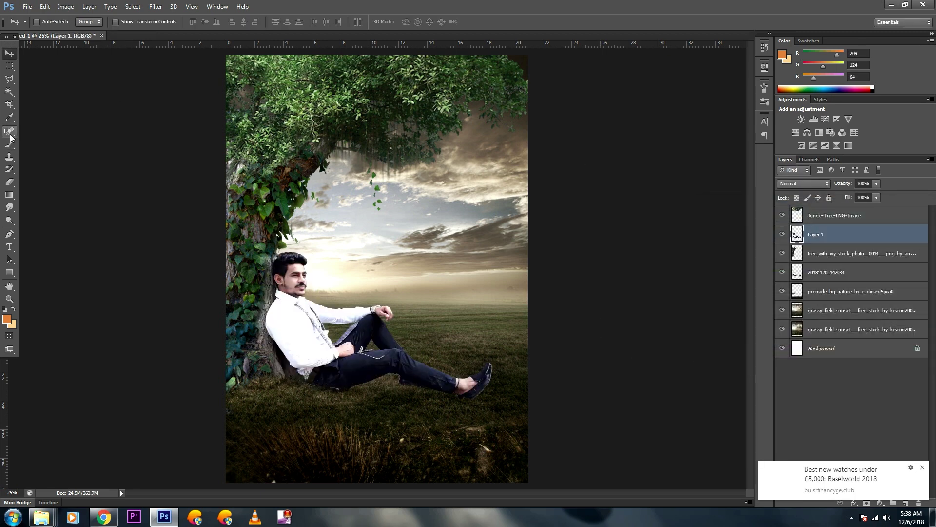
{"action": "key", "text": "alt+bracketright"}
{"action": "left_click", "coordinate": [923, 468]}
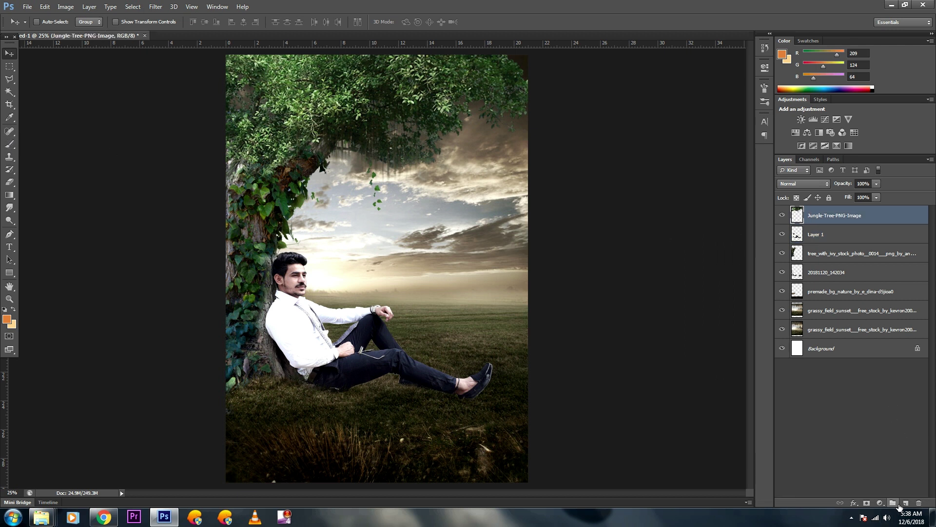
{"action": "left_click", "coordinate": [905, 503]}
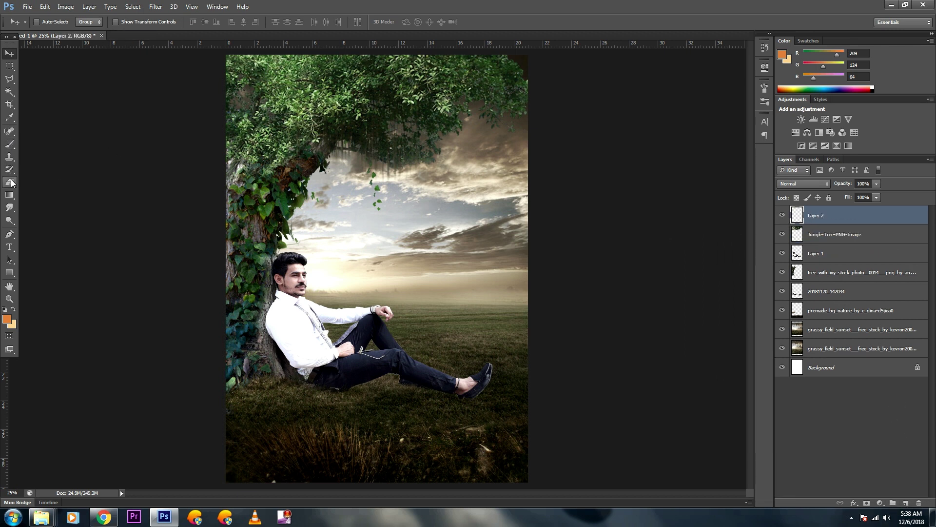
{"action": "key", "text": "b"}
{"action": "right_click", "coordinate": [397, 223]}
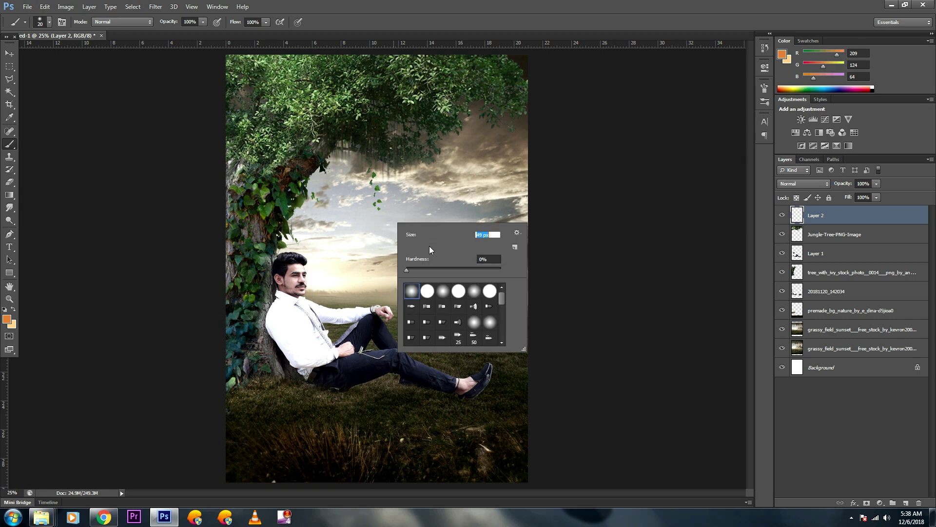
{"action": "left_click", "coordinate": [6, 320]}
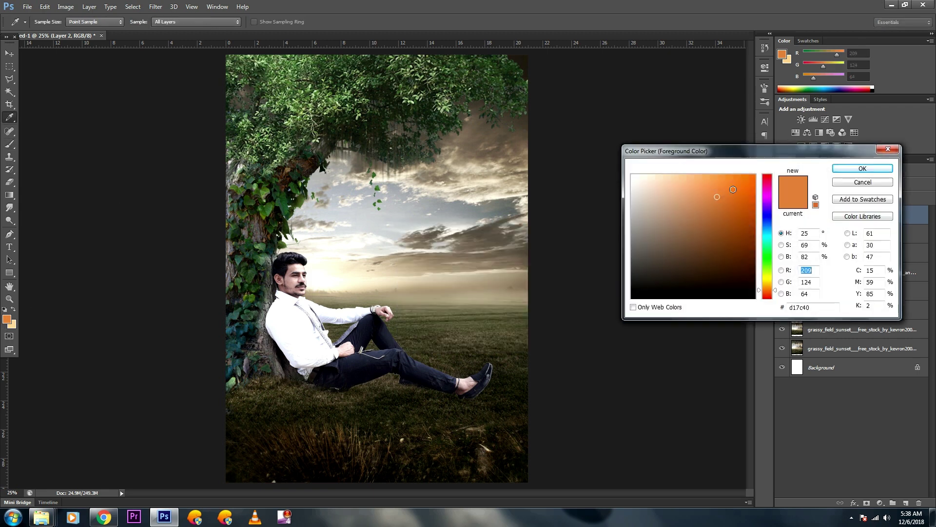
{"action": "left_click", "coordinate": [753, 167]}
{"action": "left_click", "coordinate": [846, 169]}
Enlarge the orange dot over the tree trunk beside the man's head and blend it in Screen mode
{"action": "key", "text": "ctrl+t"}
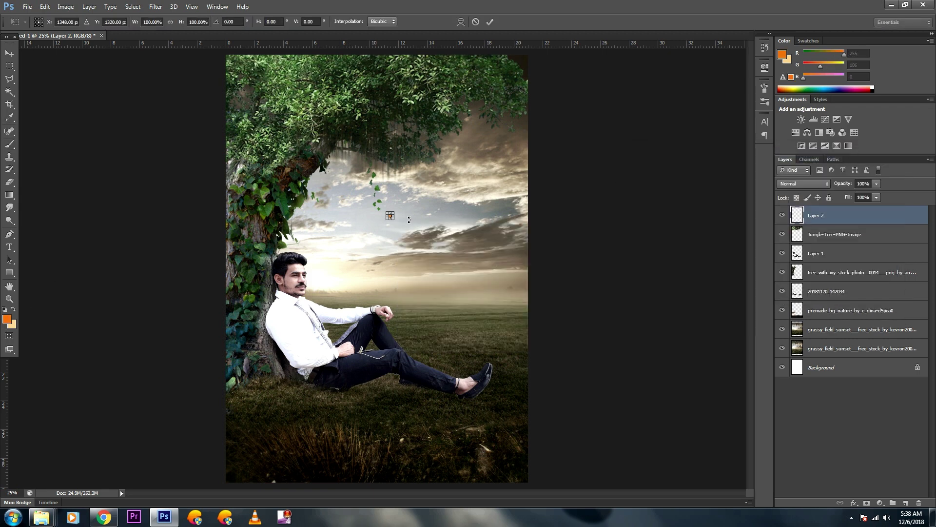
{"action": "mouse_move", "coordinate": [393, 218]}
{"action": "left_mouse_down"}
{"action": "mouse_move", "coordinate": [430, 224]}
{"action": "mouse_move", "coordinate": [324, 269]}
{"action": "mouse_move", "coordinate": [339, 207]}
{"action": "left_mouse_up"}
{"action": "mouse_move", "coordinate": [321, 256]}
{"action": "left_mouse_down"}
{"action": "mouse_move", "coordinate": [308, 248]}
{"action": "mouse_move", "coordinate": [315, 253]}
{"action": "left_mouse_up"}
{"action": "key", "text": "Return"}
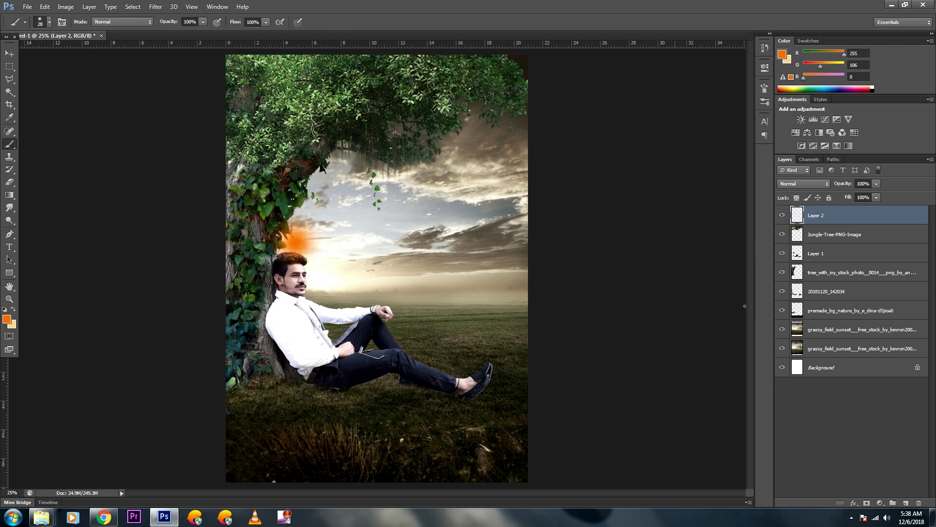
{"action": "left_click", "coordinate": [808, 186]}
{"action": "left_click", "coordinate": [803, 264]}
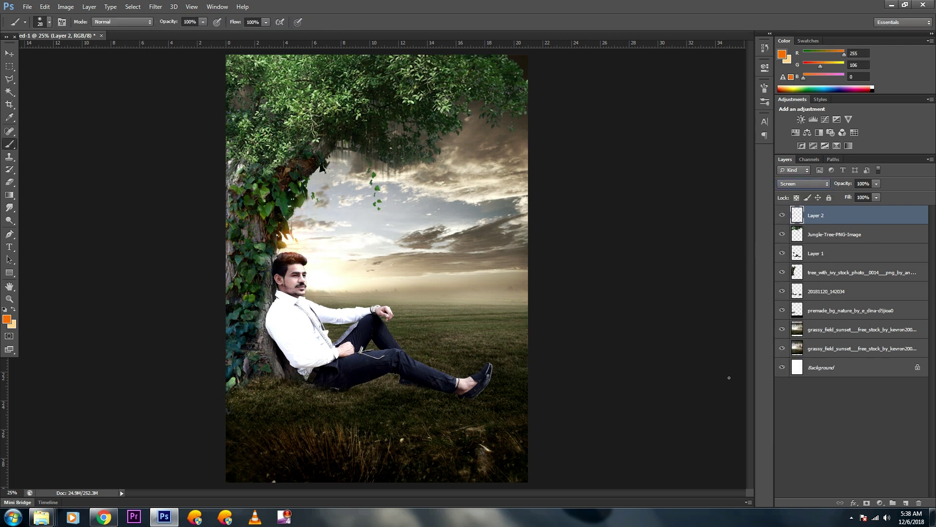
Reposition the orange glow and squash its height to about 150%
{"action": "left_click", "coordinate": [9, 54]}
{"action": "mouse_move", "coordinate": [289, 248]}
{"action": "left_mouse_down"}
{"action": "mouse_move", "coordinate": [321, 292]}
{"action": "mouse_move", "coordinate": [385, 183]}
{"action": "mouse_move", "coordinate": [371, 248]}
{"action": "mouse_move", "coordinate": [384, 281]}
{"action": "left_mouse_up"}
{"action": "key", "text": "ctrl+t"}
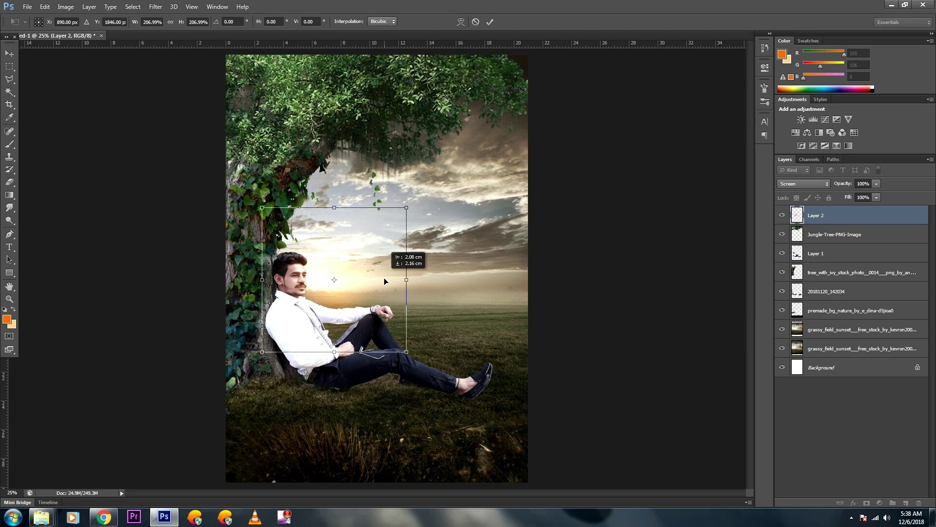
{"action": "mouse_move", "coordinate": [397, 208]}
{"action": "left_mouse_down"}
{"action": "mouse_move", "coordinate": [396, 244]}
{"action": "mouse_move", "coordinate": [352, 225]}
{"action": "left_mouse_up"}
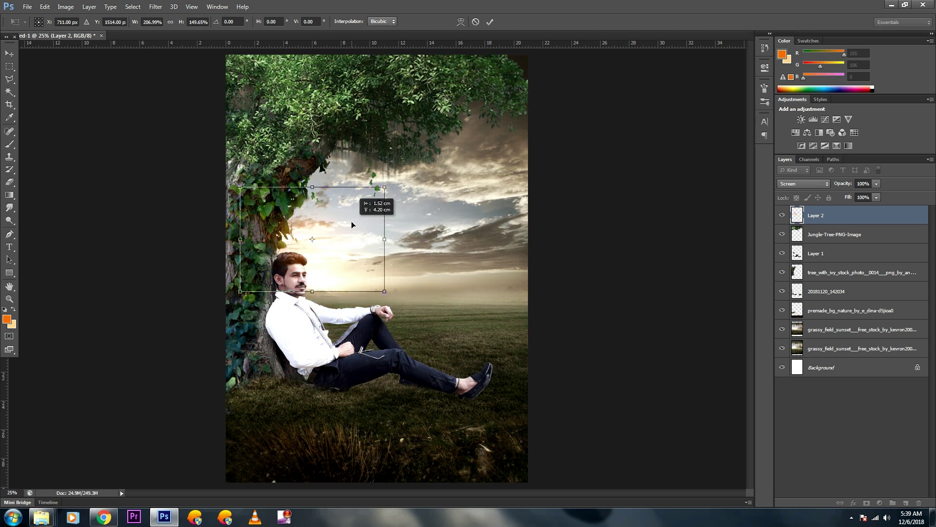
{"action": "key", "text": "Return"}
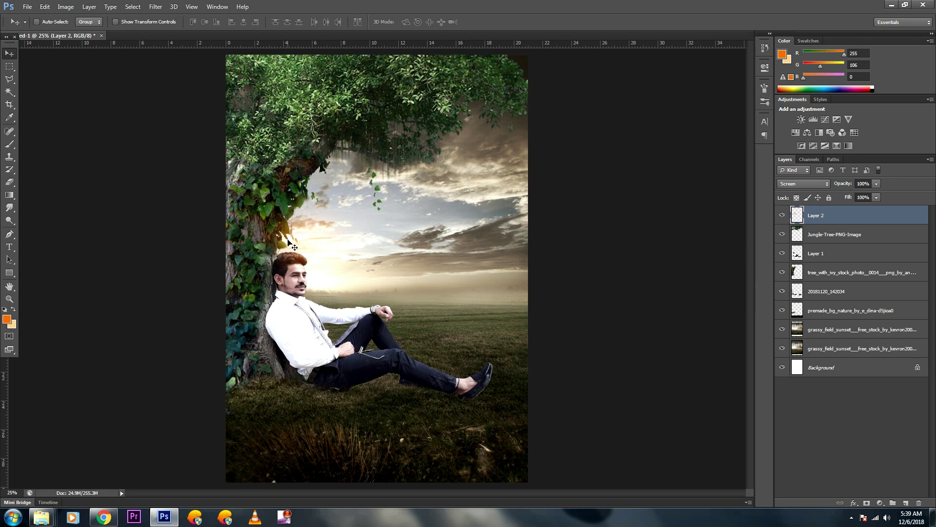
Place the fireworks flare image and soften it with a Gaussian Blur
{"action": "left_click_drag", "start_coordinate": [634, 376], "coordinate": [478, 203]}
{"action": "key", "text": "Return"}
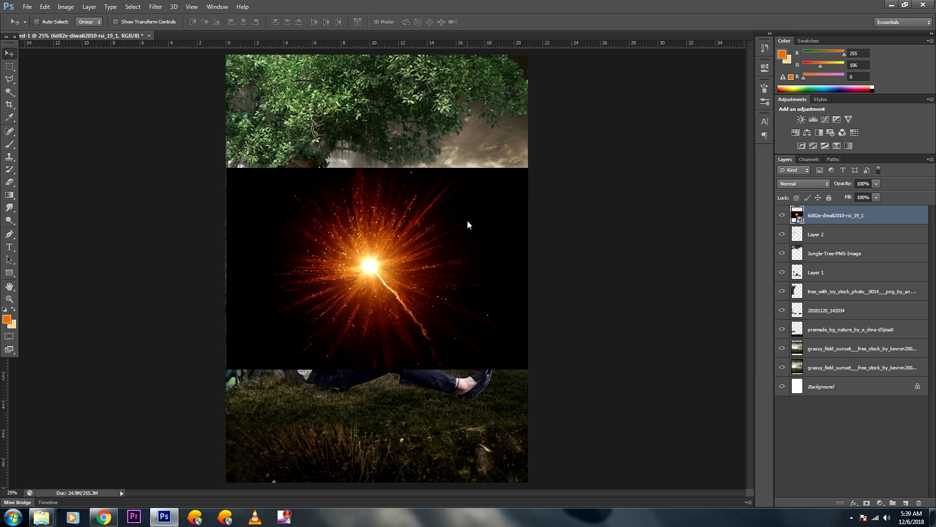
{"action": "left_click", "coordinate": [156, 6]}
{"action": "mouse_move", "coordinate": [160, 104]}
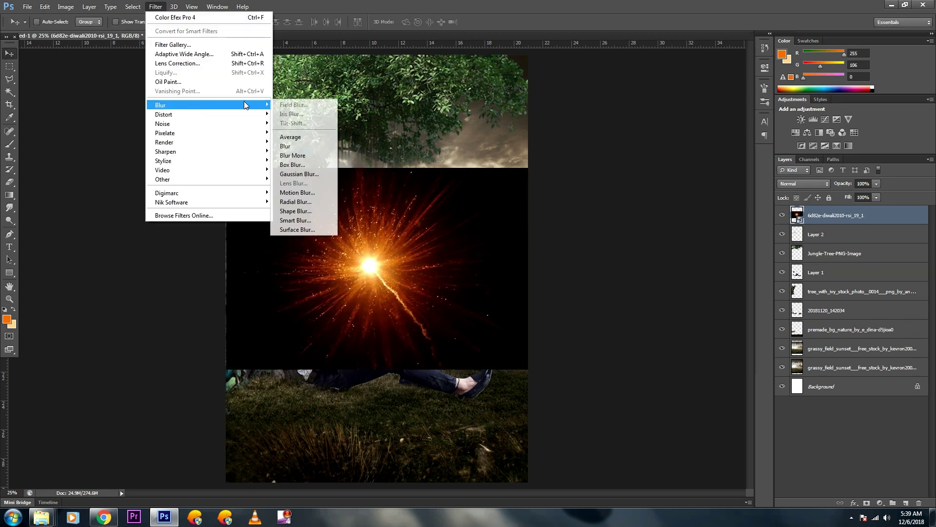
{"action": "left_click", "coordinate": [326, 174]}
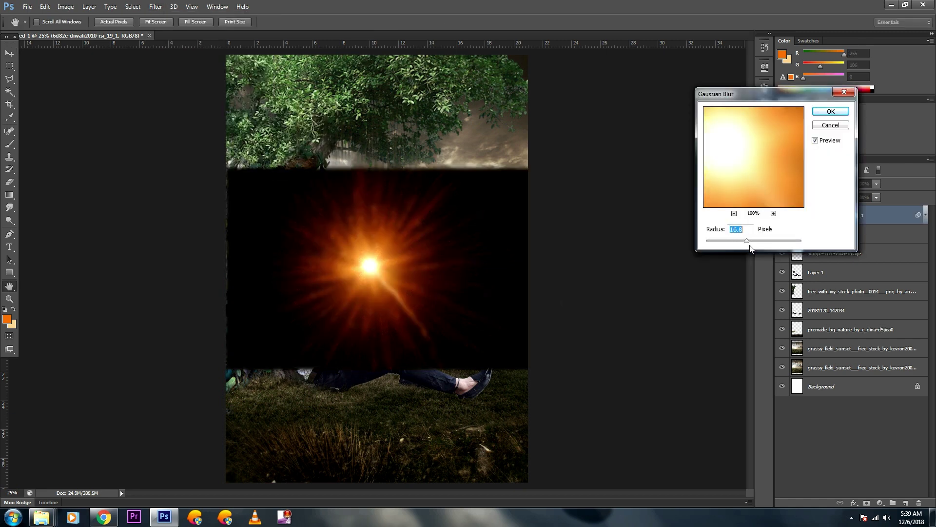
{"action": "left_click", "coordinate": [830, 111]}
Set the flare layer to Screen mode and move it near the horizon beside the man
{"action": "left_click", "coordinate": [803, 183]}
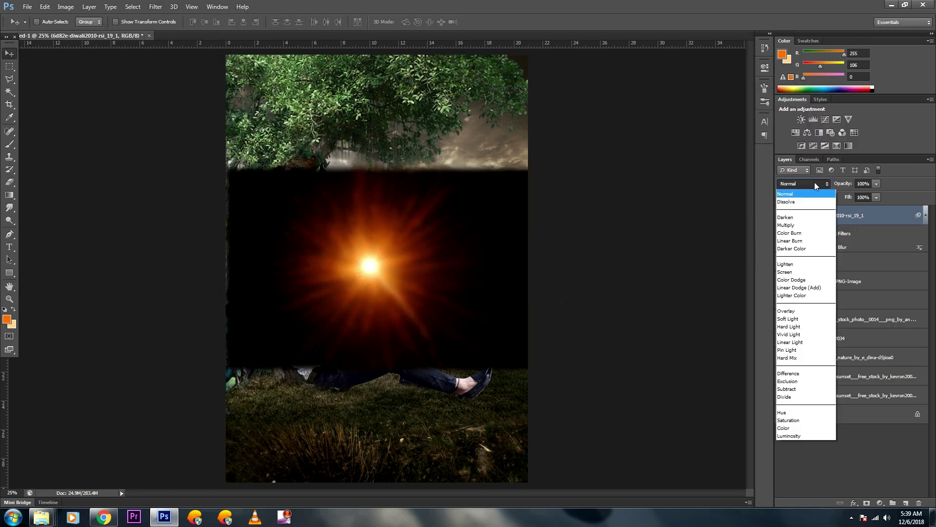
{"action": "key", "text": "Escape"}
{"action": "left_click", "coordinate": [807, 185]}
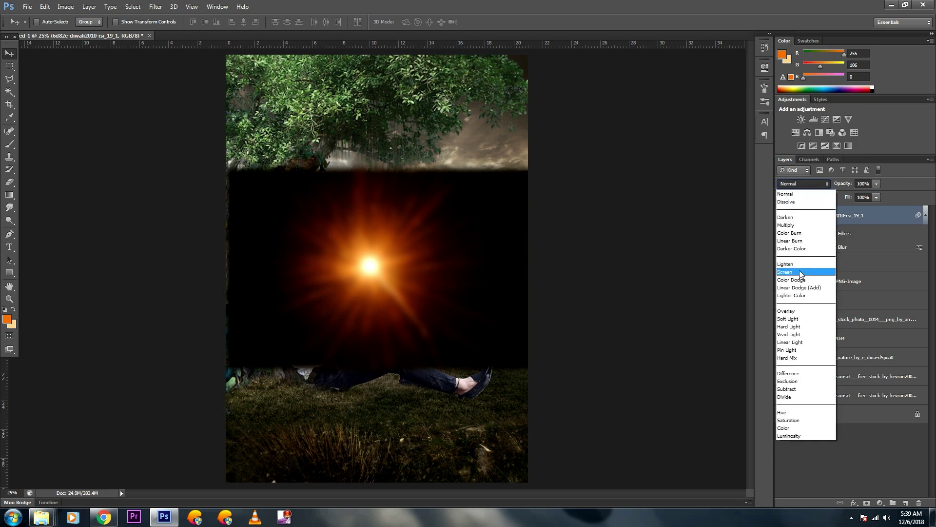
{"action": "left_click", "coordinate": [793, 268]}
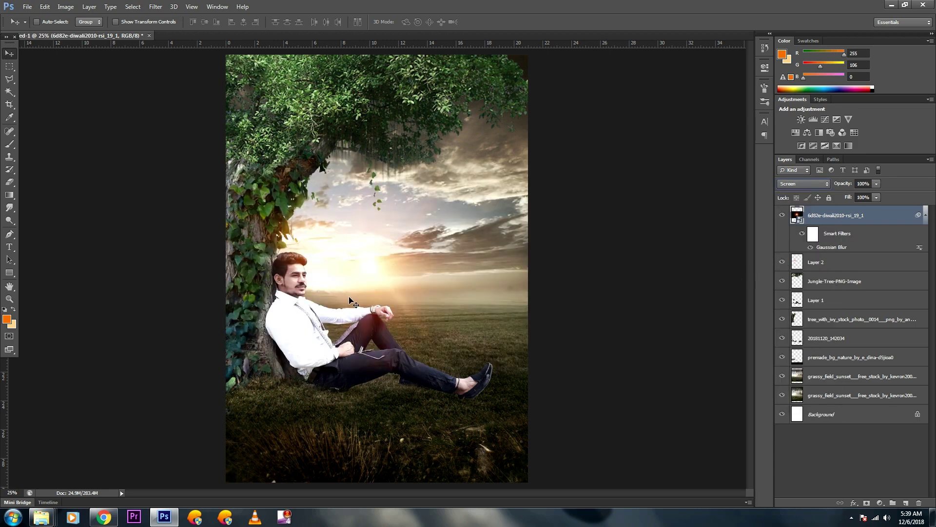
{"action": "mouse_move", "coordinate": [350, 301]}
{"action": "left_mouse_down"}
{"action": "mouse_move", "coordinate": [332, 178]}
{"action": "mouse_move", "coordinate": [361, 168]}
{"action": "mouse_move", "coordinate": [387, 285]}
{"action": "mouse_move", "coordinate": [361, 292]}
{"action": "left_mouse_up"}
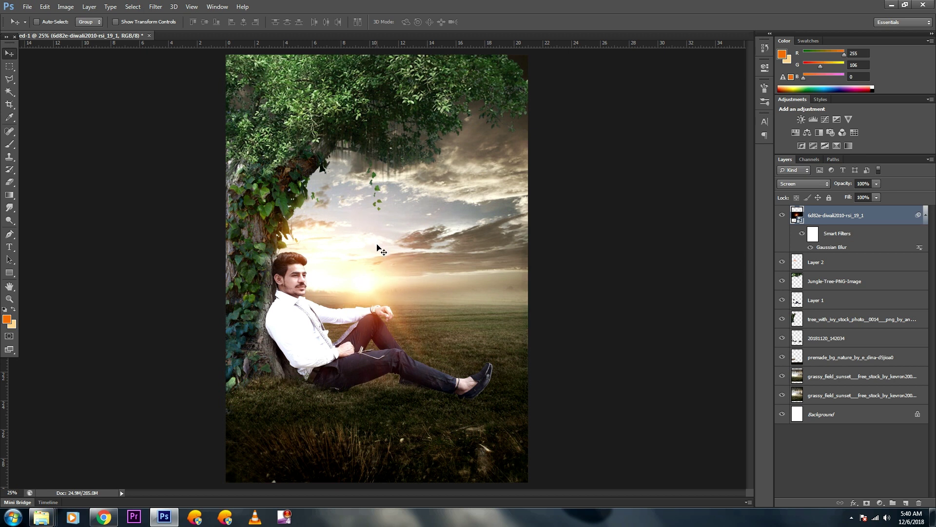
Rotate the flare about -25 degrees and nudge it slightly right and down
{"action": "key", "text": "ctrl+t"}
{"action": "key", "text": "Return"}
{"action": "mouse_move", "coordinate": [579, 318]}
{"action": "left_mouse_down"}
{"action": "mouse_move", "coordinate": [598, 245]}
{"action": "mouse_move", "coordinate": [592, 231]}
{"action": "left_mouse_up"}
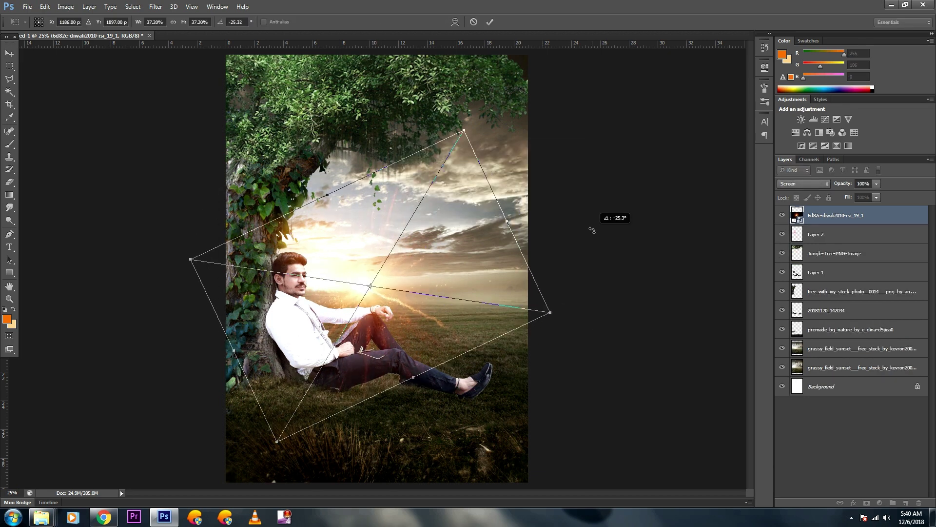
{"action": "key", "text": "Return"}
{"action": "left_click_drag", "start_coordinate": [361, 285], "coordinate": [372, 289]}
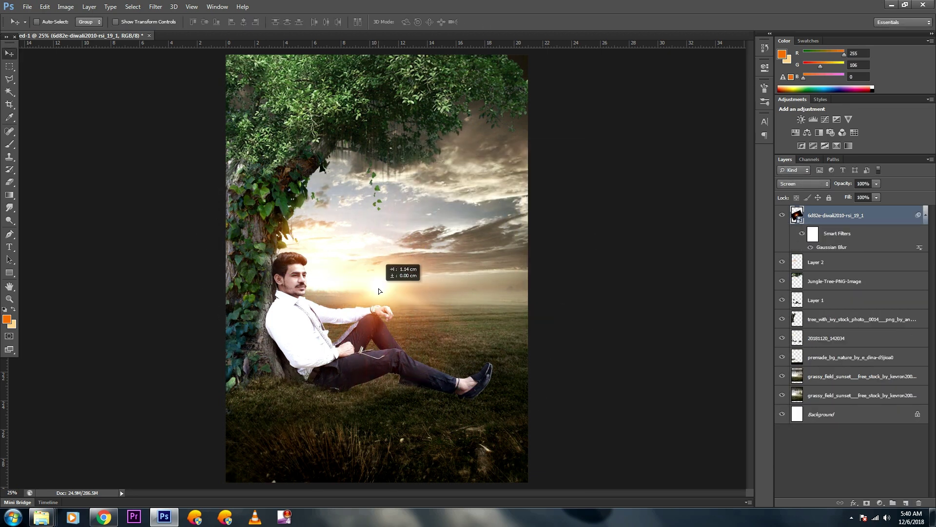
Rasterize the flare and erase its light from the lower image with a 391 px eraser
{"action": "left_click", "coordinate": [10, 181]}
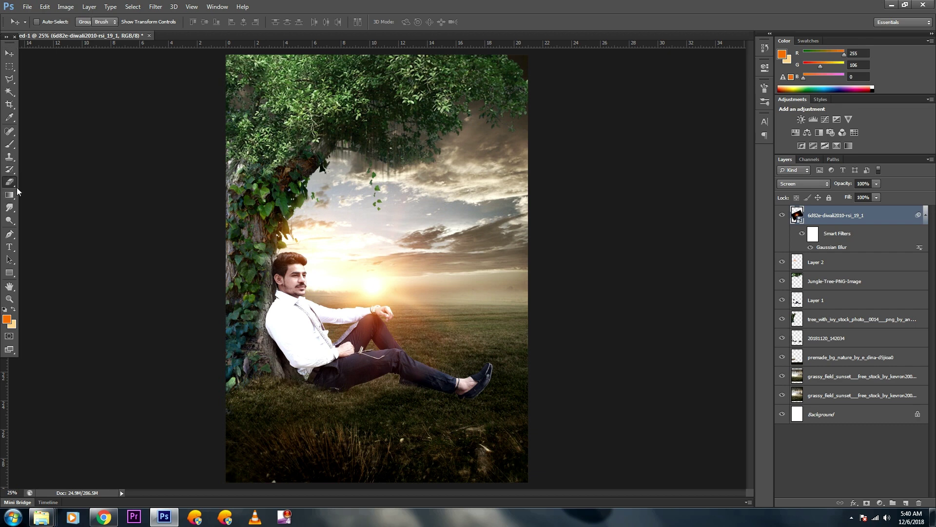
{"action": "left_click", "coordinate": [270, 343]}
{"action": "left_click", "coordinate": [478, 193]}
{"action": "right_click", "coordinate": [329, 264]}
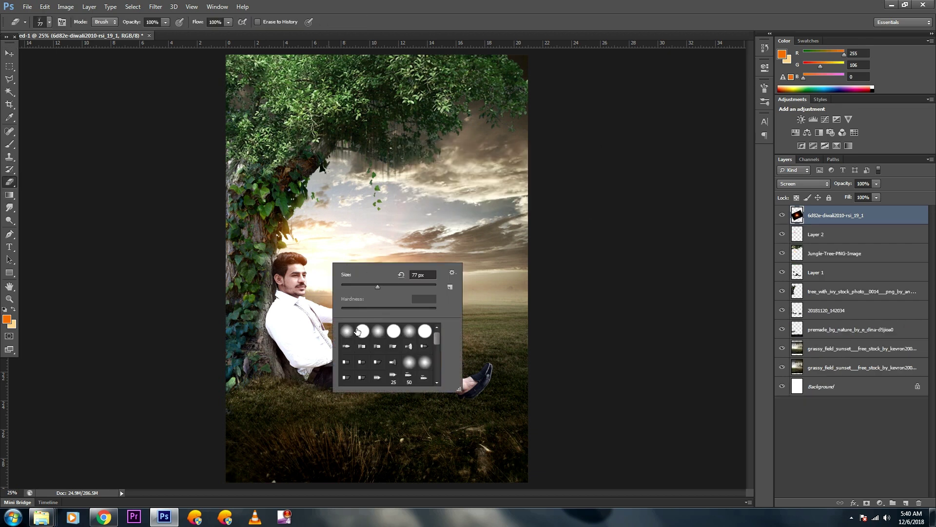
{"action": "left_click_drag", "start_coordinate": [422, 286], "coordinate": [422, 287]}
{"action": "mouse_move", "coordinate": [278, 403]}
{"action": "left_mouse_down"}
{"action": "mouse_move", "coordinate": [347, 429]}
{"action": "mouse_move", "coordinate": [481, 328]}
{"action": "left_mouse_up"}
Apply a 25-pixel Gaussian Blur to the flare and shift it slightly into place
{"action": "left_click", "coordinate": [155, 7]}
{"action": "mouse_move", "coordinate": [160, 104]}
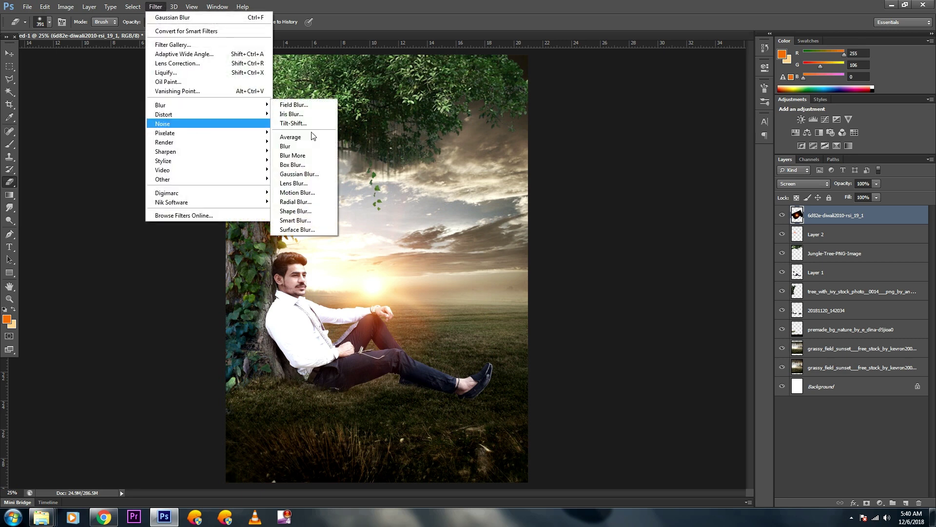
{"action": "left_click", "coordinate": [303, 174]}
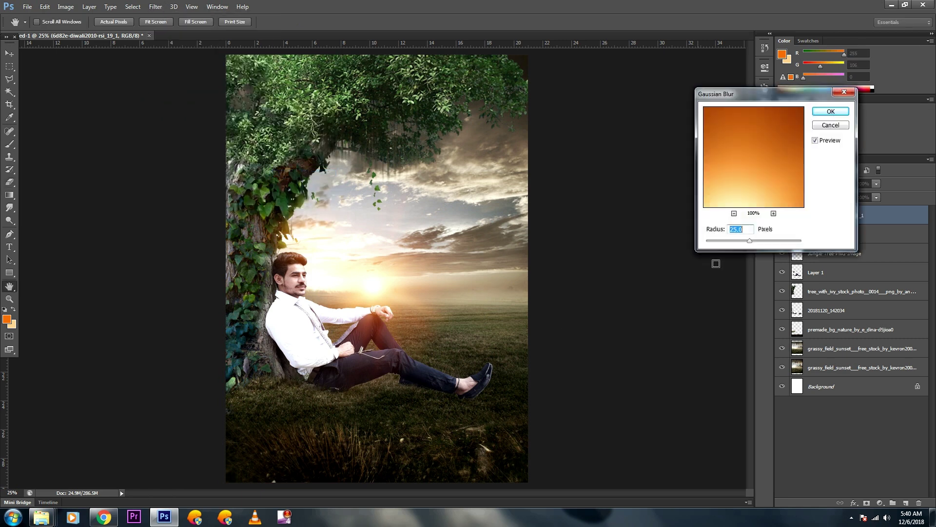
{"action": "key", "text": "Return"}
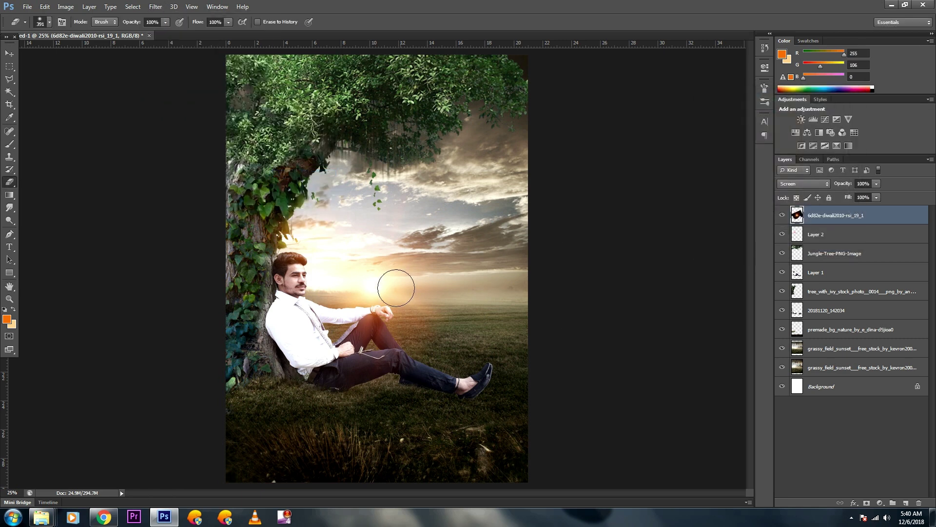
{"action": "key", "text": "v"}
{"action": "left_click_drag", "start_coordinate": [351, 292], "coordinate": [365, 297]}
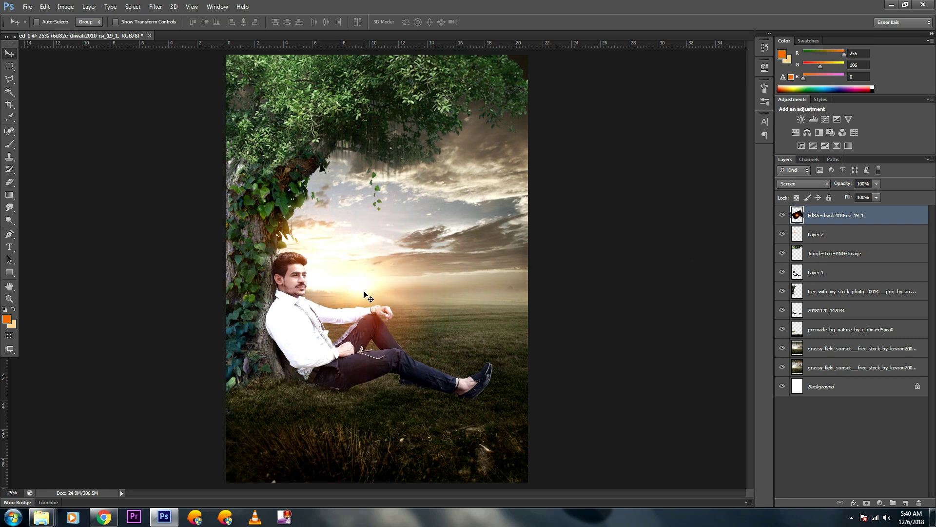
Enlarge the flare to about 121% and stretch it wider toward the left
{"action": "key", "text": "ctrl+t"}
{"action": "left_click_drag", "start_coordinate": [554, 119], "coordinate": [621, 58]}
{"action": "left_click_drag", "start_coordinate": [527, 171], "coordinate": [506, 194]}
{"action": "mouse_move", "coordinate": [602, 273]}
{"action": "left_mouse_down"}
{"action": "mouse_move", "coordinate": [669, 274]}
{"action": "mouse_move", "coordinate": [569, 286]}
{"action": "mouse_move", "coordinate": [554, 268]}
{"action": "mouse_move", "coordinate": [575, 271]}
{"action": "left_mouse_up"}
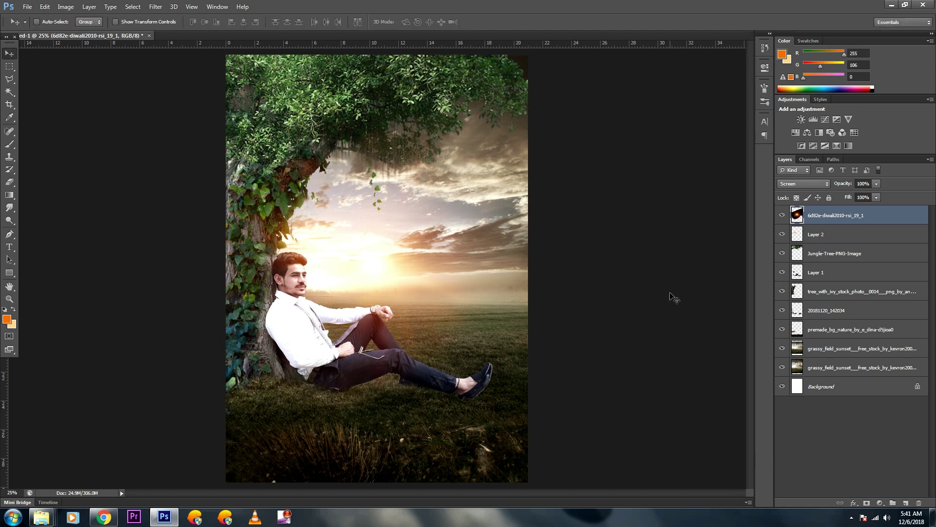
Add a black-to-transparent Gradient Fill layer
{"action": "left_click", "coordinate": [882, 504]}
{"action": "left_click", "coordinate": [769, 297]}
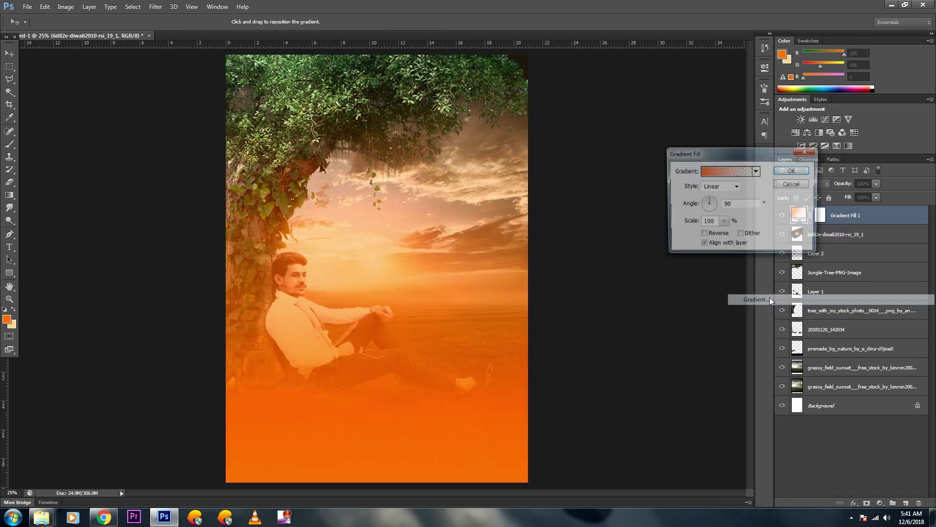
{"action": "left_click", "coordinate": [721, 170]}
{"action": "left_click", "coordinate": [683, 121]}
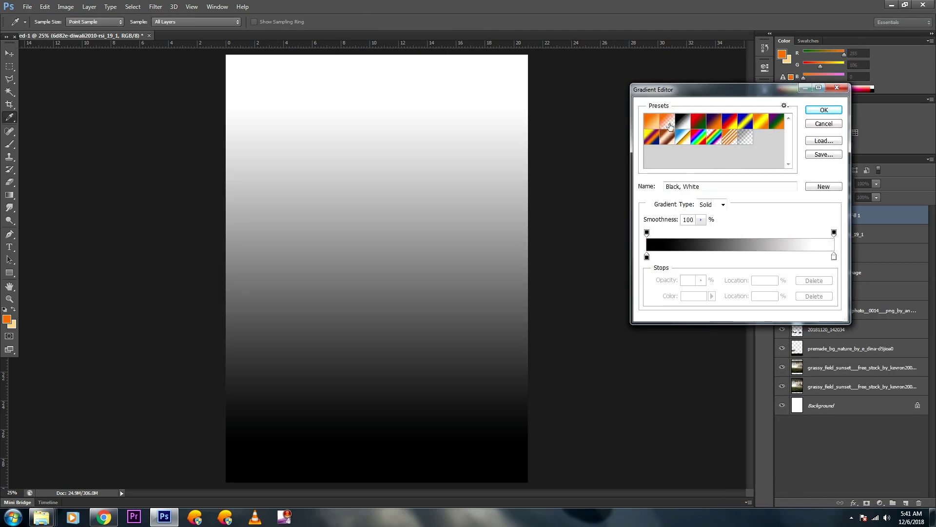
{"action": "left_click", "coordinate": [667, 120]}
{"action": "double_click", "coordinate": [647, 256]}
{"action": "left_click", "coordinate": [862, 169]}
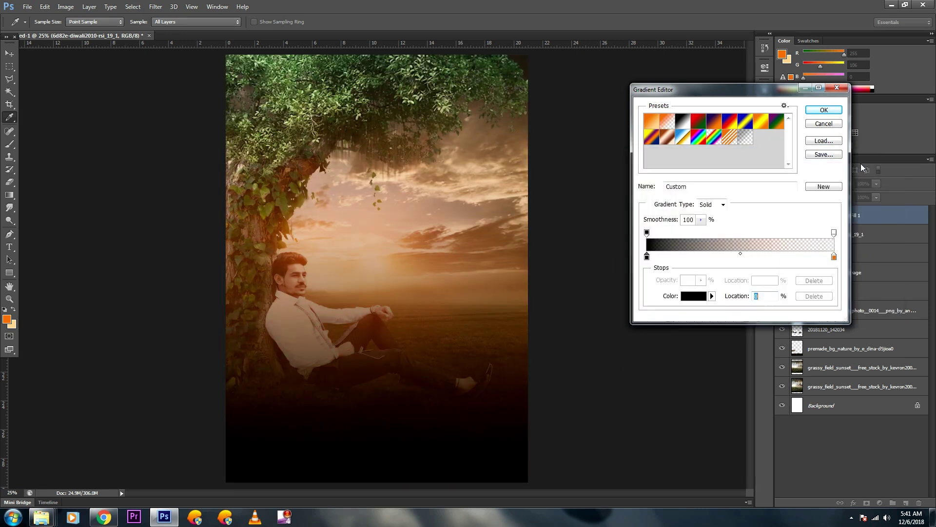
{"action": "double_click", "coordinate": [835, 258]}
{"action": "left_click", "coordinate": [633, 316]}
{"action": "left_click", "coordinate": [849, 169]}
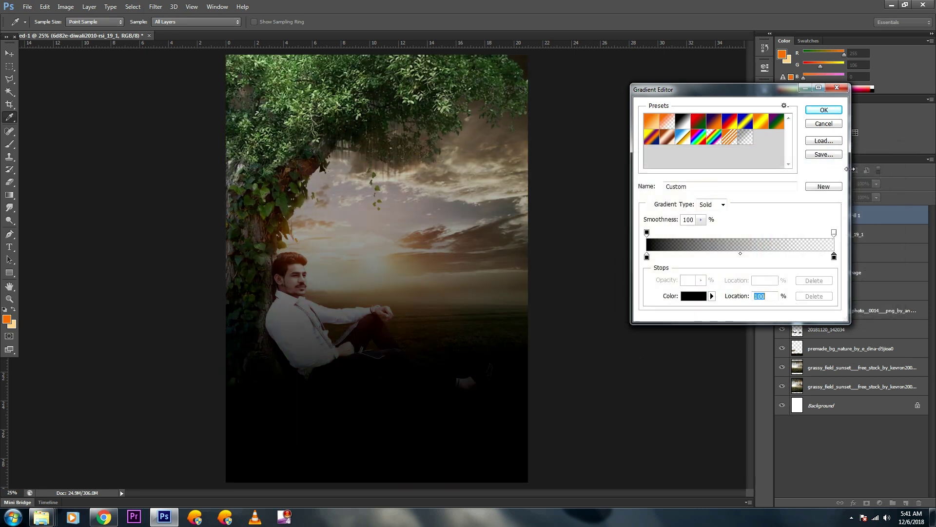
{"action": "left_click", "coordinate": [831, 112]}
{"action": "left_click", "coordinate": [791, 171]}
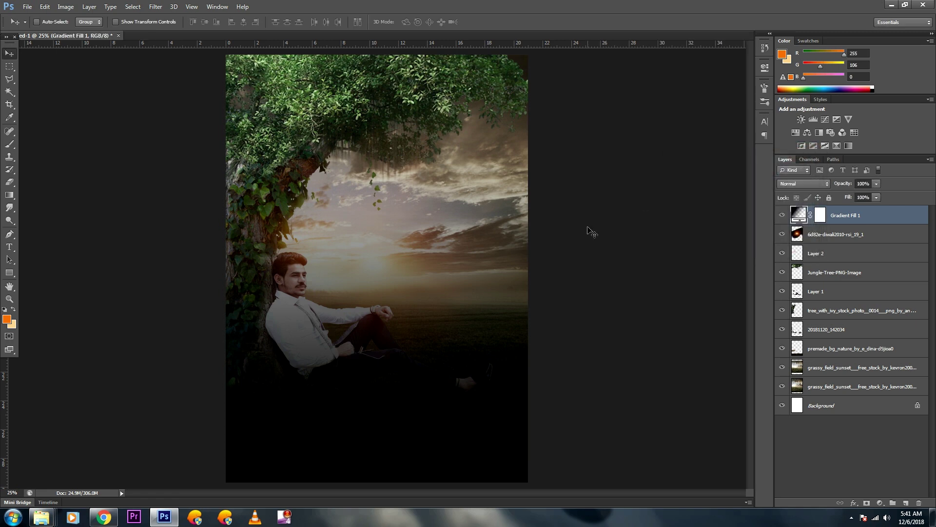
Squash the dark gradient toward the bottom edge of the image
{"action": "key", "text": "ctrl+t"}
{"action": "left_click", "coordinate": [474, 196]}
{"action": "key", "text": "ctrl+t"}
{"action": "left_click", "coordinate": [475, 194]}
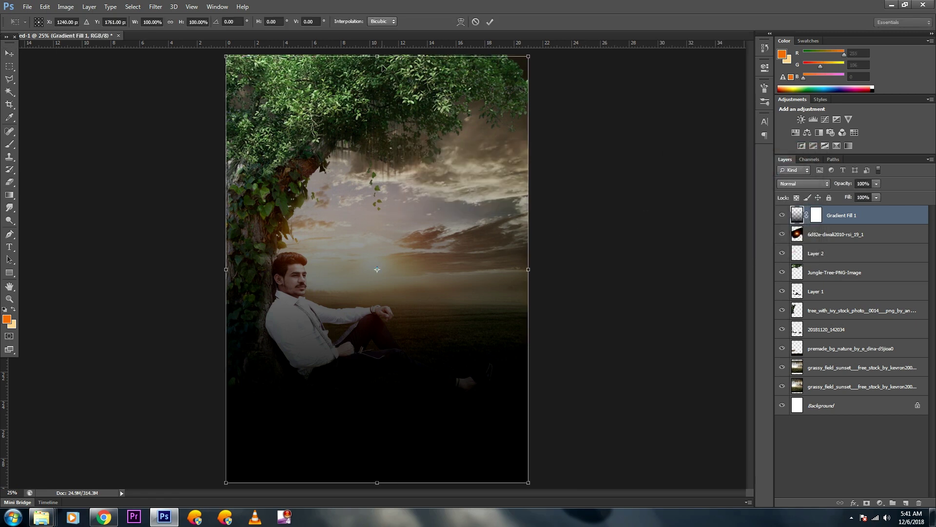
{"action": "left_click_drag", "start_coordinate": [377, 55], "coordinate": [397, 388]}
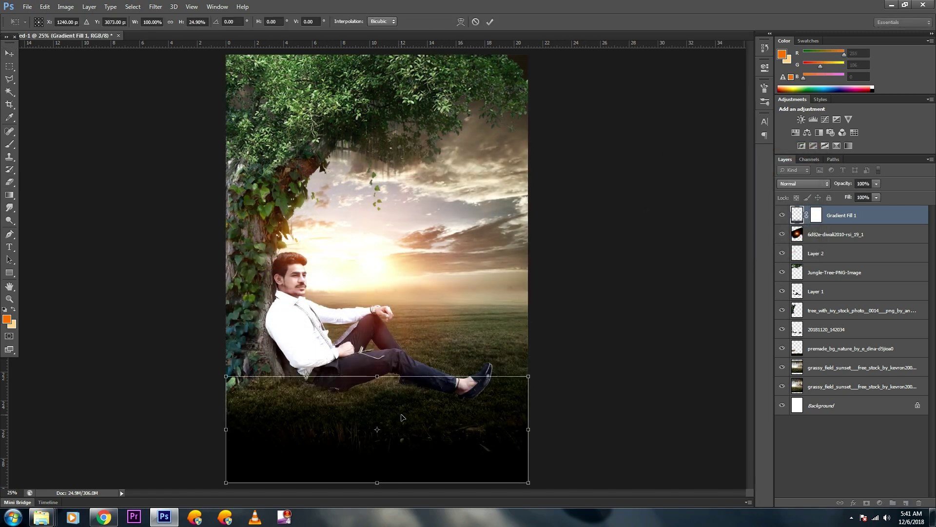
{"action": "key", "text": "Return"}
{"action": "key", "text": "e"}
Duplicate the gradient, flip it vertically and place it along the top edge
{"action": "key", "text": "ctrl+alt+t"}
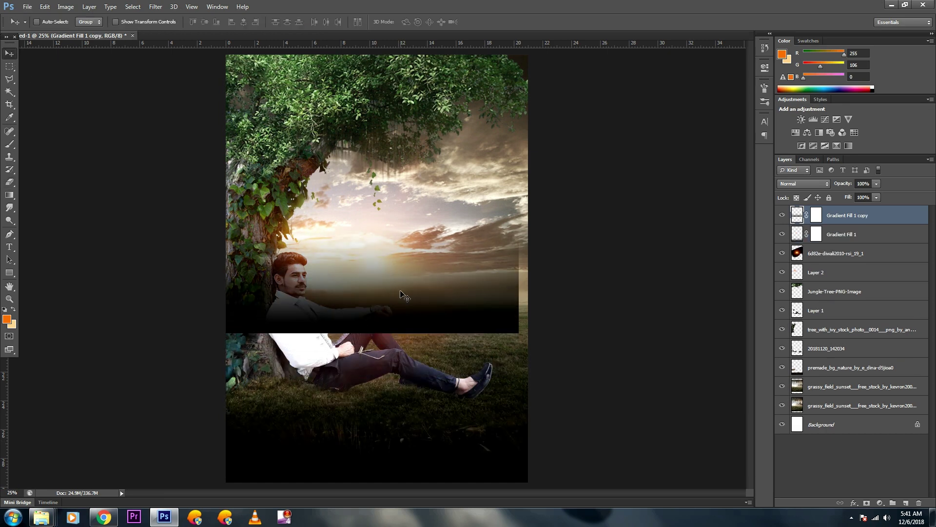
{"action": "right_click", "coordinate": [429, 293]}
{"action": "left_click", "coordinate": [461, 450]}
{"action": "left_click_drag", "start_coordinate": [414, 291], "coordinate": [455, 126]}
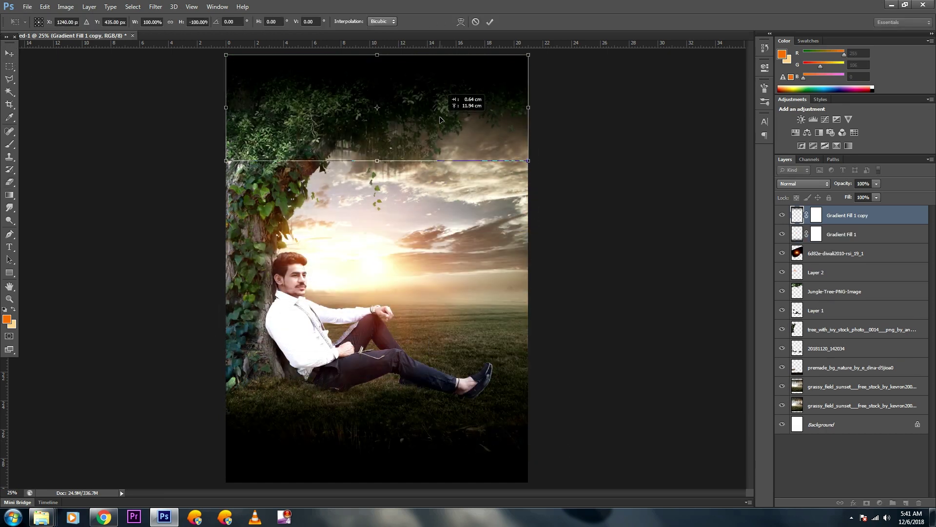
{"action": "key", "text": "Return"}
Set the top gradient to 54% opacity and the bottom gradient to 35%
{"action": "left_click_drag", "start_coordinate": [850, 184], "coordinate": [846, 185]}
{"action": "left_click", "coordinate": [842, 236]}
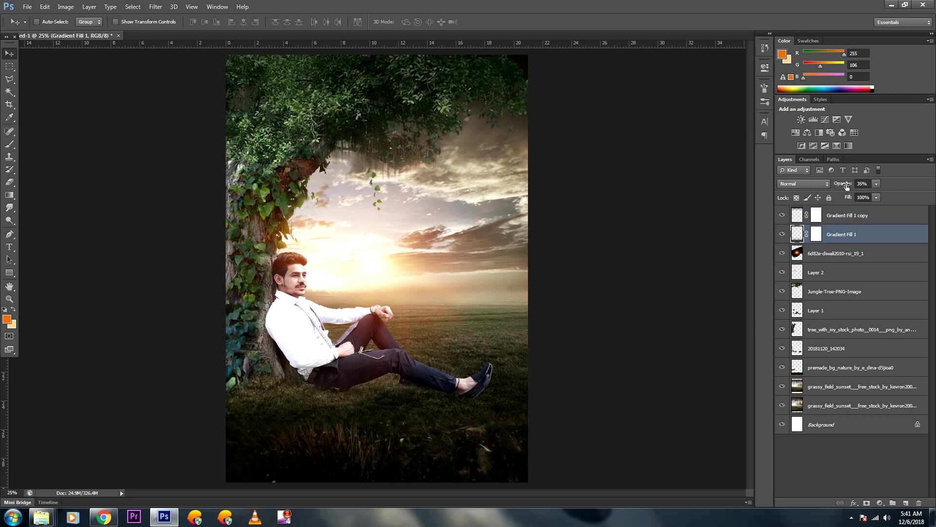
{"action": "left_click_drag", "start_coordinate": [380, 77], "coordinate": [380, 154], "text": "alt"}
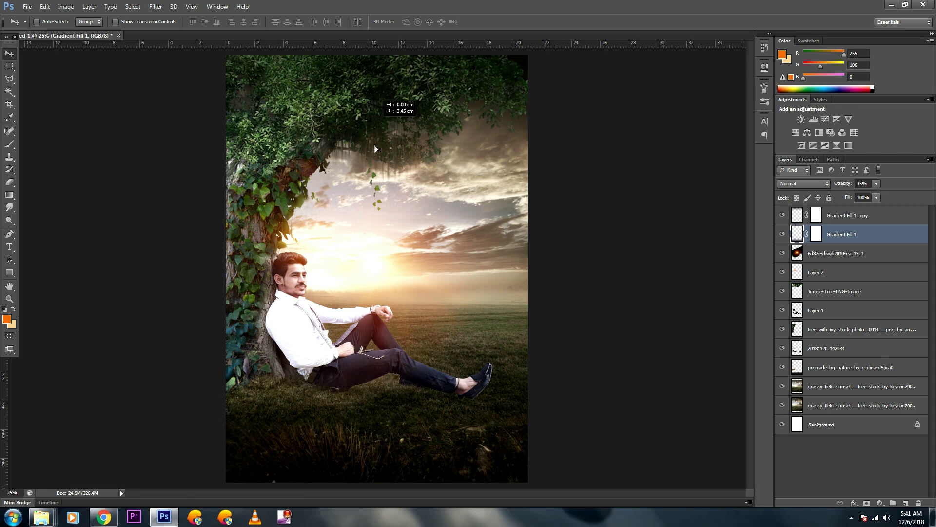
{"action": "key", "text": "ctrl+z"}
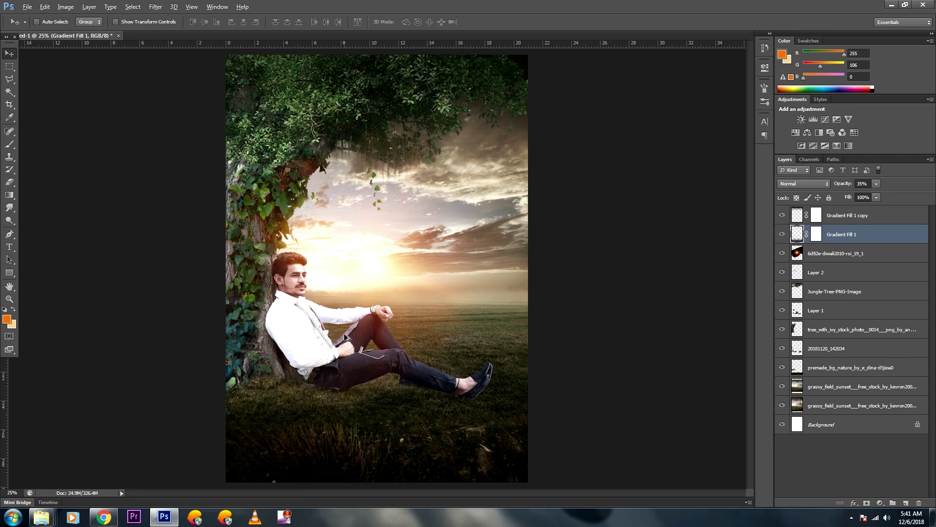
Duplicate the gradient again, rotate it 90 degrees and place it along the image's side
{"action": "left_click_drag", "start_coordinate": [344, 337], "coordinate": [353, 207], "text": "alt"}
{"action": "key", "text": "ctrl+t"}
{"action": "right_click", "coordinate": [442, 306]}
{"action": "left_click", "coordinate": [509, 455]}
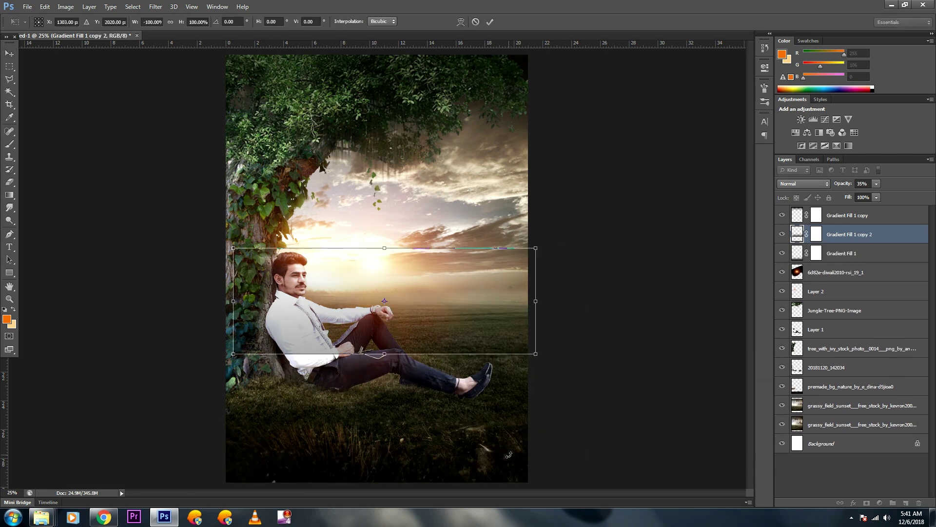
{"action": "left_click_drag", "start_coordinate": [424, 280], "coordinate": [423, 210]}
{"action": "key", "text": "ctrl+z"}
{"action": "right_click", "coordinate": [459, 311]}
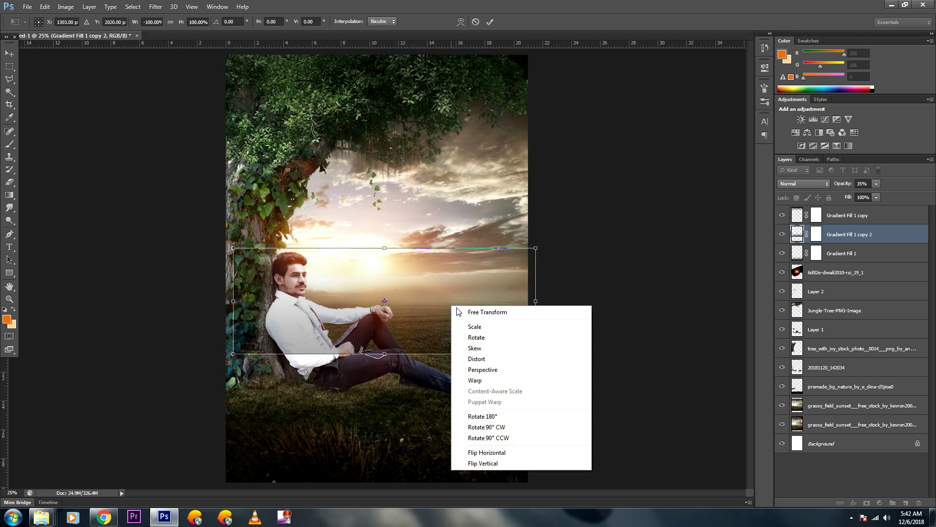
{"action": "left_click", "coordinate": [486, 426]}
{"action": "mouse_move", "coordinate": [398, 290]}
{"action": "left_mouse_down"}
{"action": "mouse_move", "coordinate": [292, 189]}
{"action": "mouse_move", "coordinate": [287, 461]}
{"action": "left_mouse_up"}
{"action": "key", "text": "Return"}
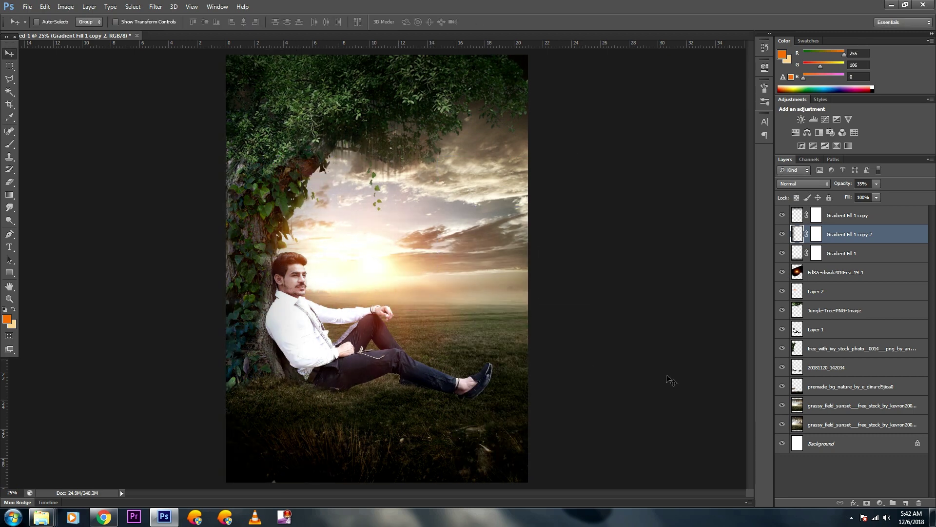
Lower the top gradient to 31% opacity and stamp all visible layers into a new layer
{"action": "left_click", "coordinate": [848, 215]}
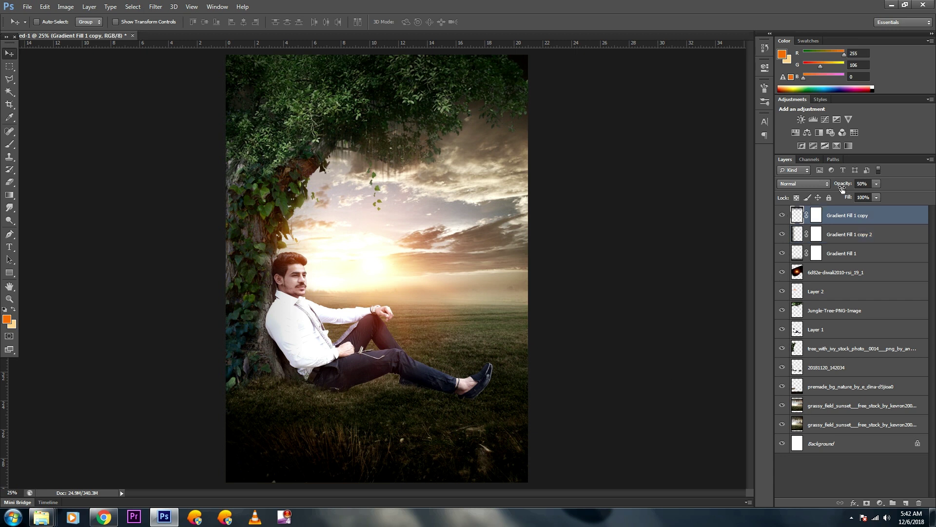
{"action": "left_click_drag", "start_coordinate": [848, 185], "coordinate": [845, 185]}
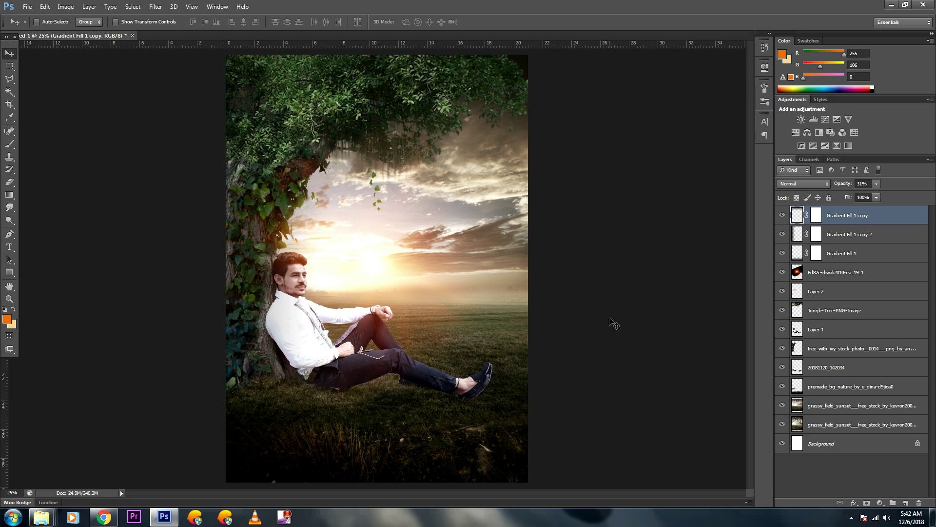
{"action": "key", "text": "l"}
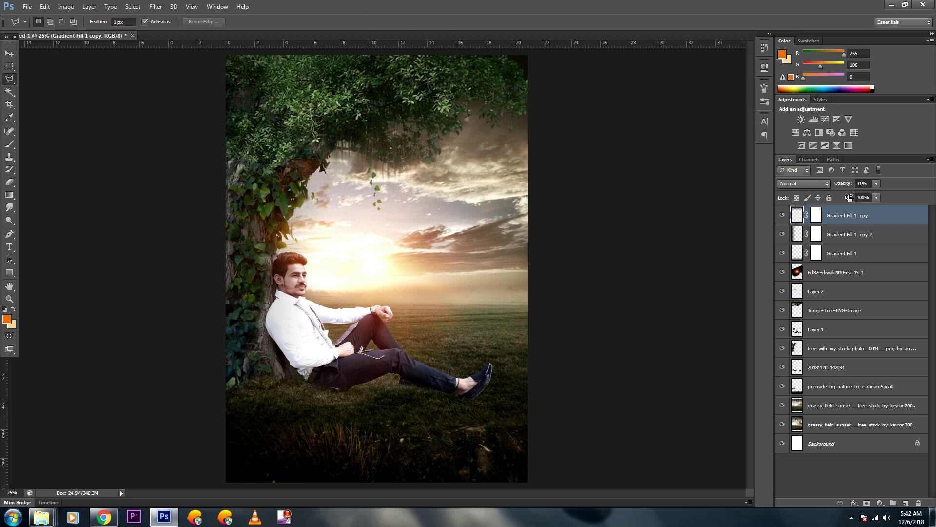
{"action": "key", "text": "ctrl+shift+alt+e"}
Brighten the merged layer's midtones slightly with Curves
{"action": "left_click", "coordinate": [155, 6]}
{"action": "left_click", "coordinate": [760, 243]}
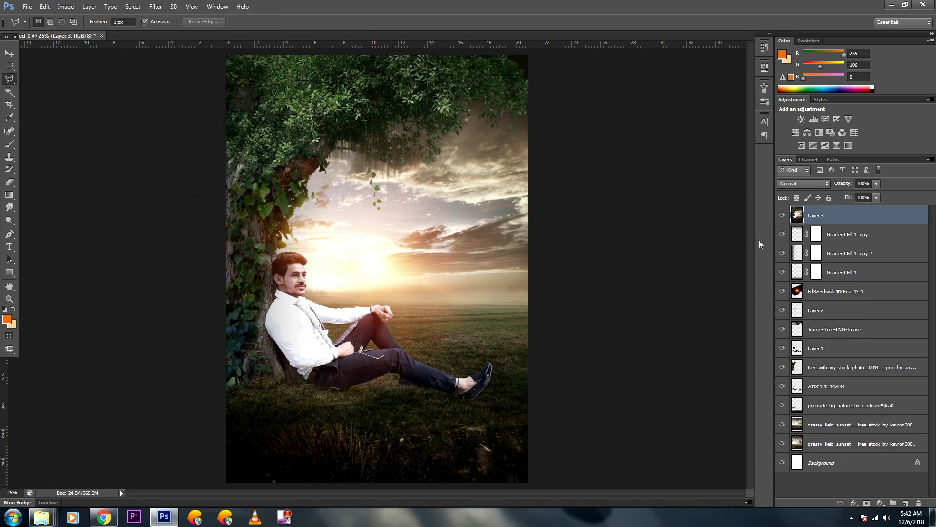
{"action": "key", "text": "ctrl+m"}
{"action": "left_click_drag", "start_coordinate": [720, 251], "coordinate": [720, 244]}
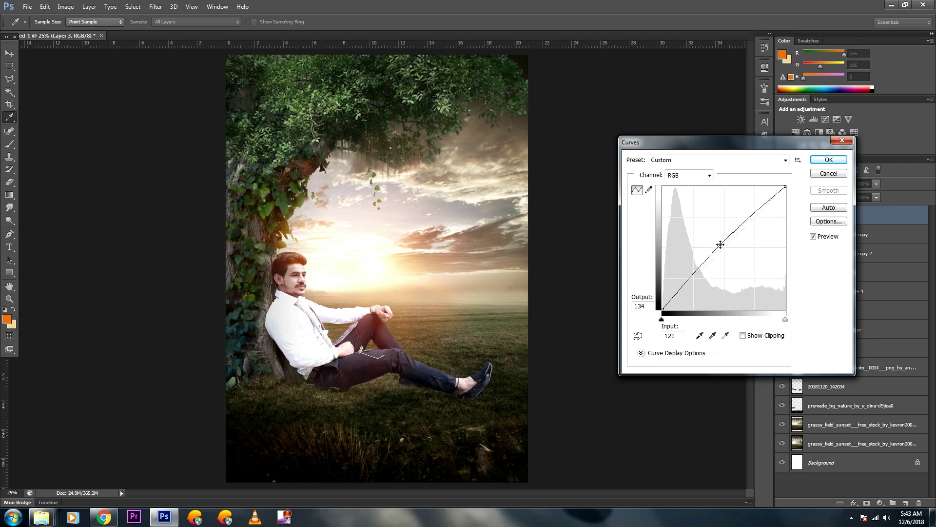
{"action": "left_click", "coordinate": [828, 159]}
{"action": "left_click", "coordinate": [155, 7]}
Launch Color Efex Pro 4, step through the filter list and open the Cross Processing method choices
{"action": "left_click", "coordinate": [298, 201]}
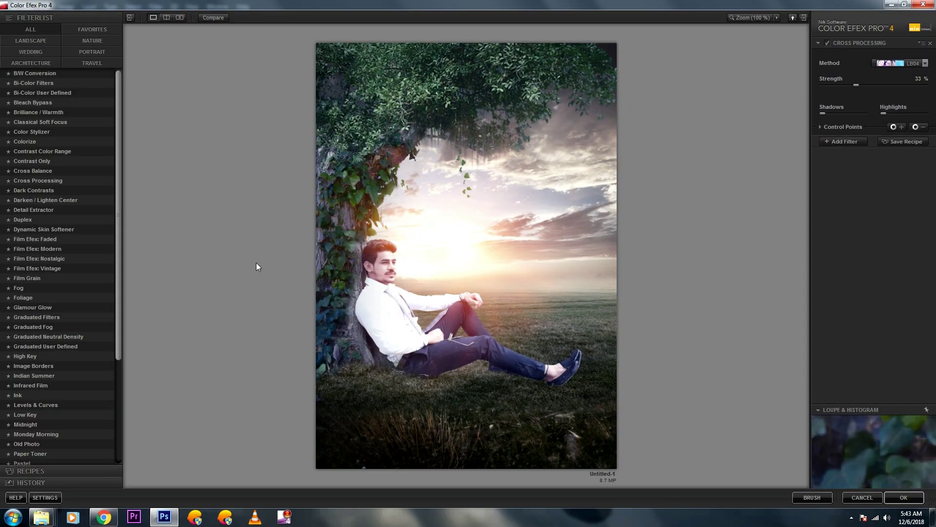
{"action": "key", "text": "Down"}
{"action": "key", "text": "Down"}
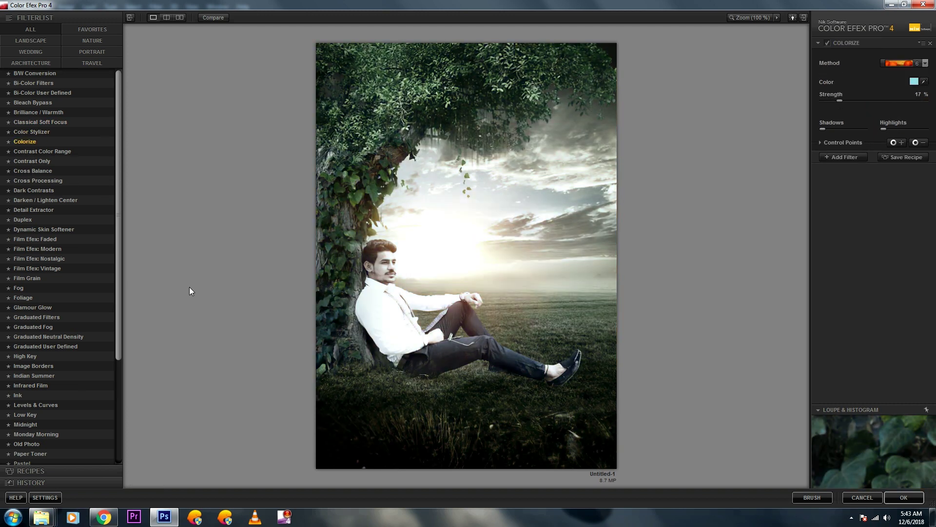
{"action": "key", "text": "Down"}
{"action": "key", "text": "Down"}
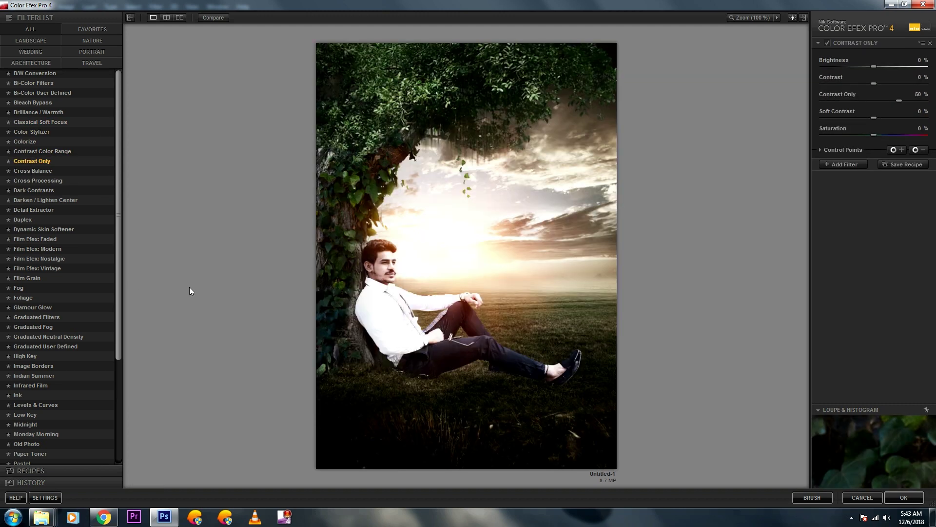
{"action": "key", "text": "Down"}
{"action": "key", "text": "Down"}
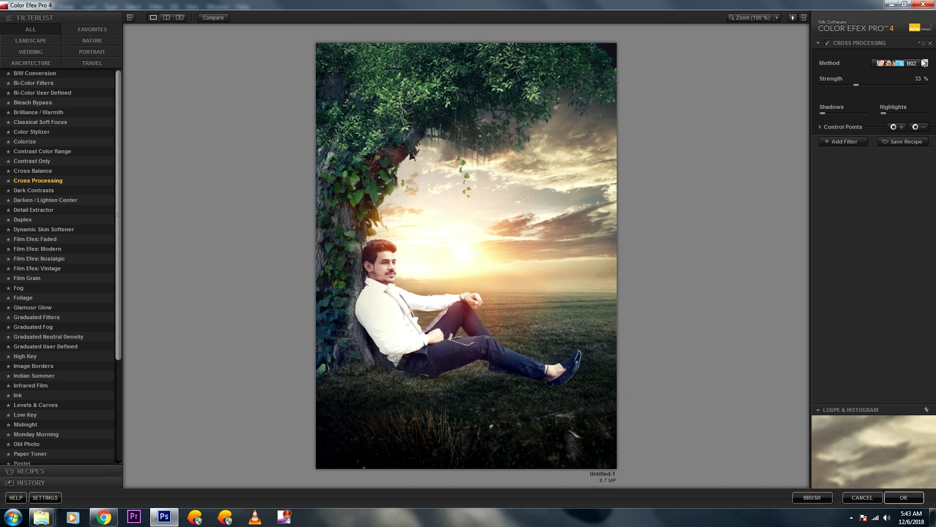
{"action": "left_click", "coordinate": [912, 63]}
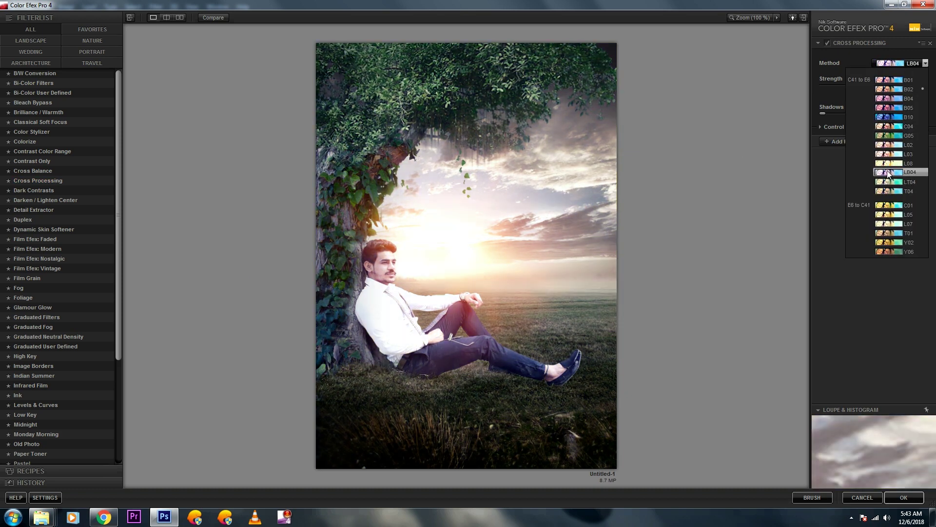